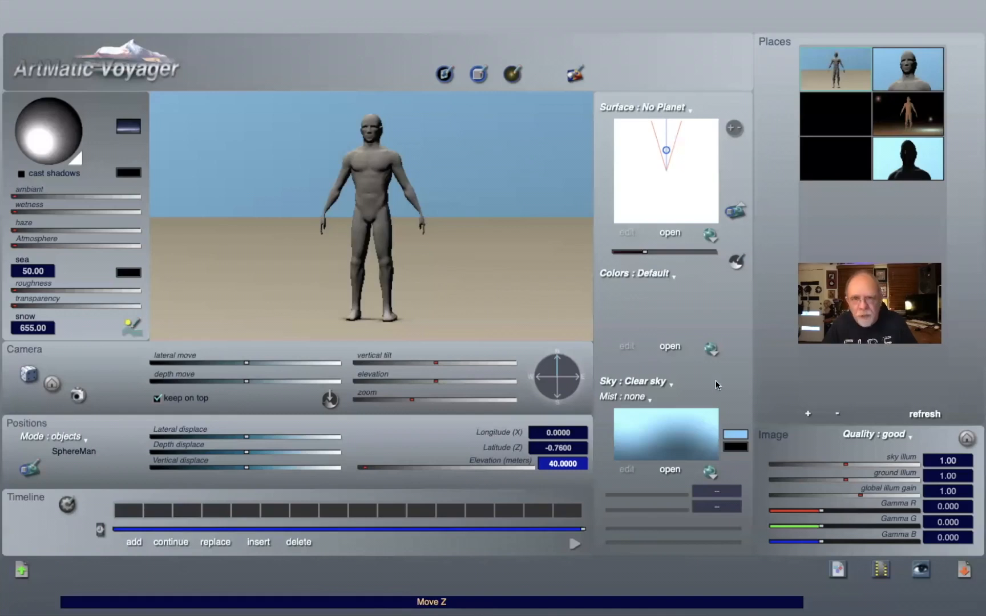
Step: Open the scene's object list to review it and close it again
key(super+d)
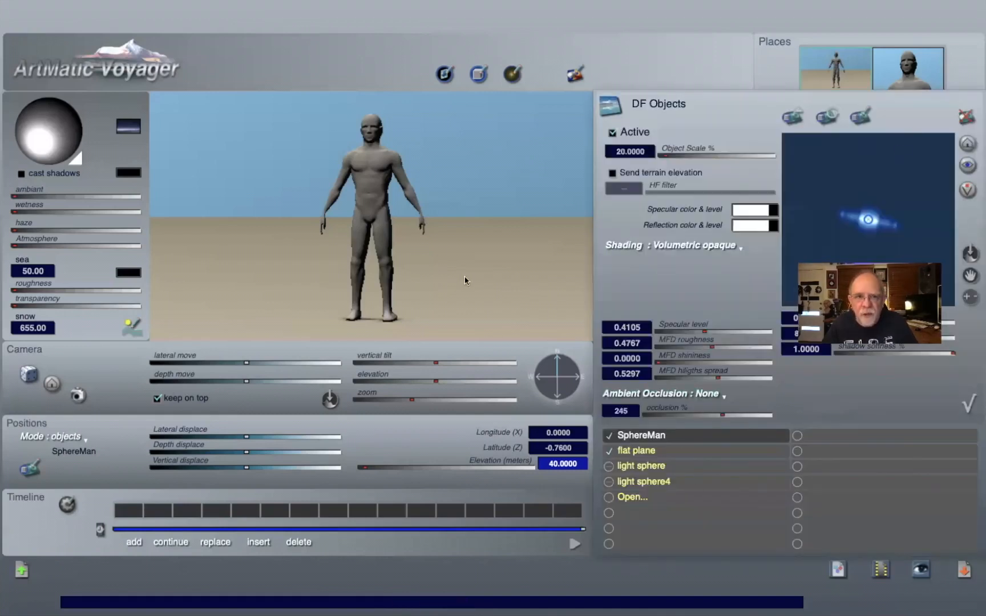
click(968, 404)
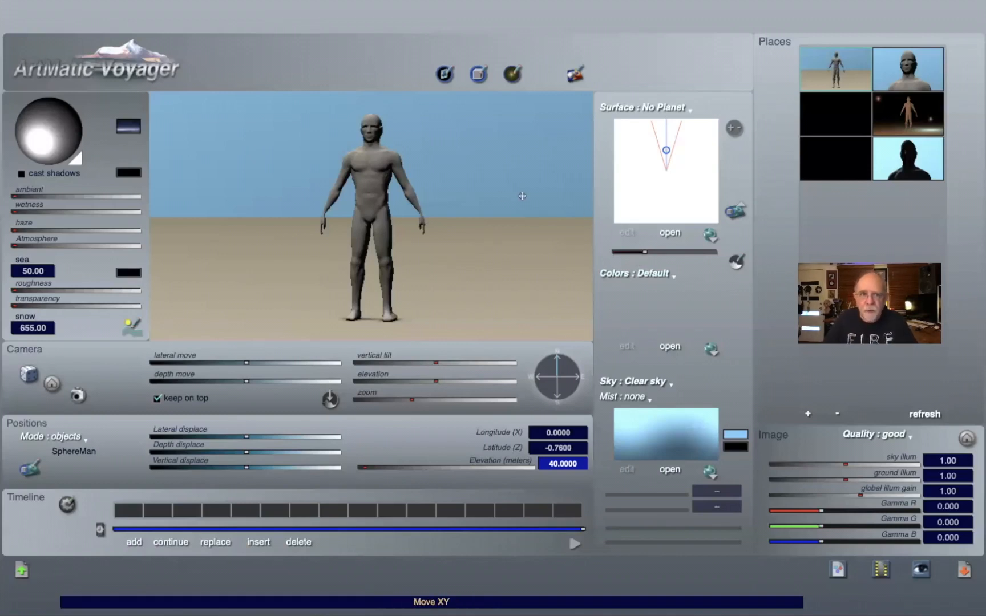
Step: Tilt the sun toward the front-right of the figure and enable cast shadows
drag(39, 142, 67, 163)
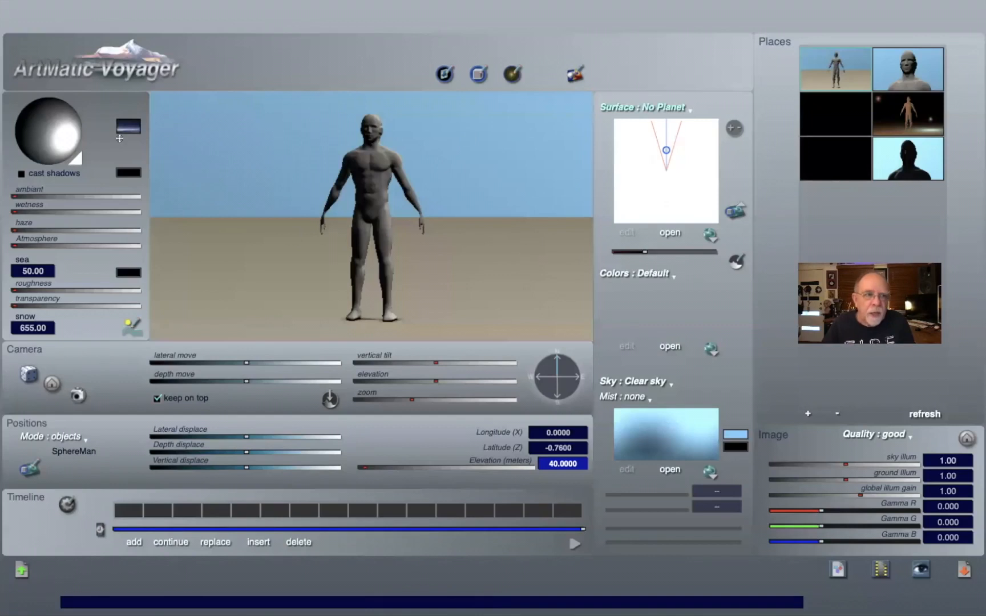
click(21, 174)
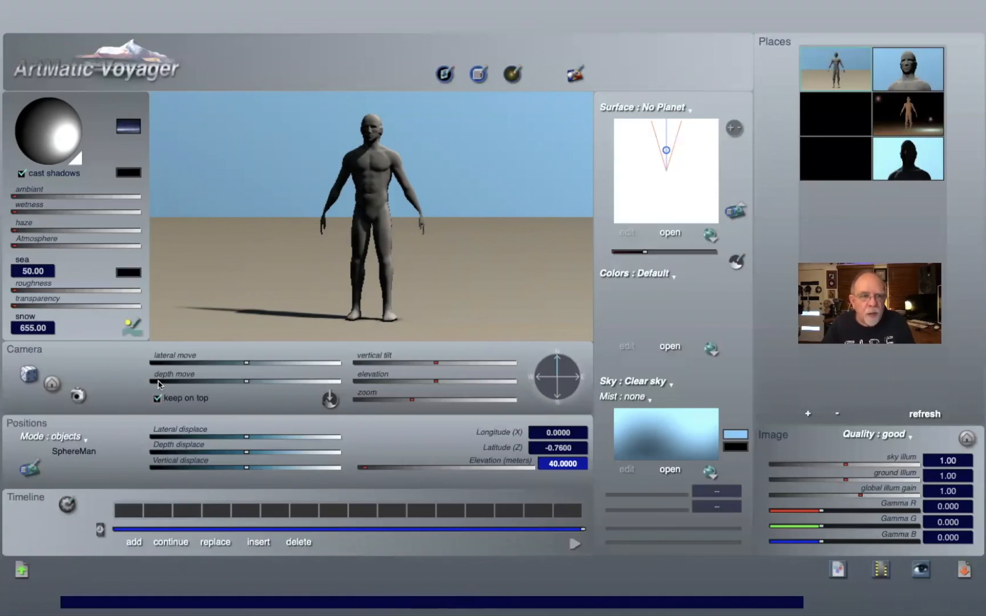
Step: Move the sun behind the figure and fine-tune its direction in Environment Settings, setting the Y component to about 0.68
mouse_move(50, 131)
mouse_down()
mouse_move(34, 118)
mouse_move(50, 145)
mouse_up()
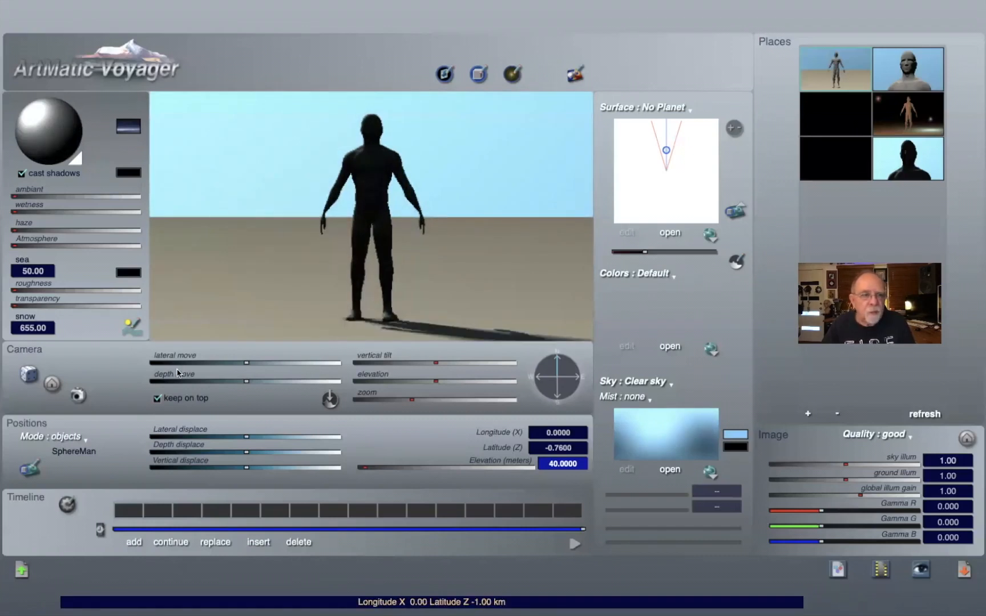
click(131, 333)
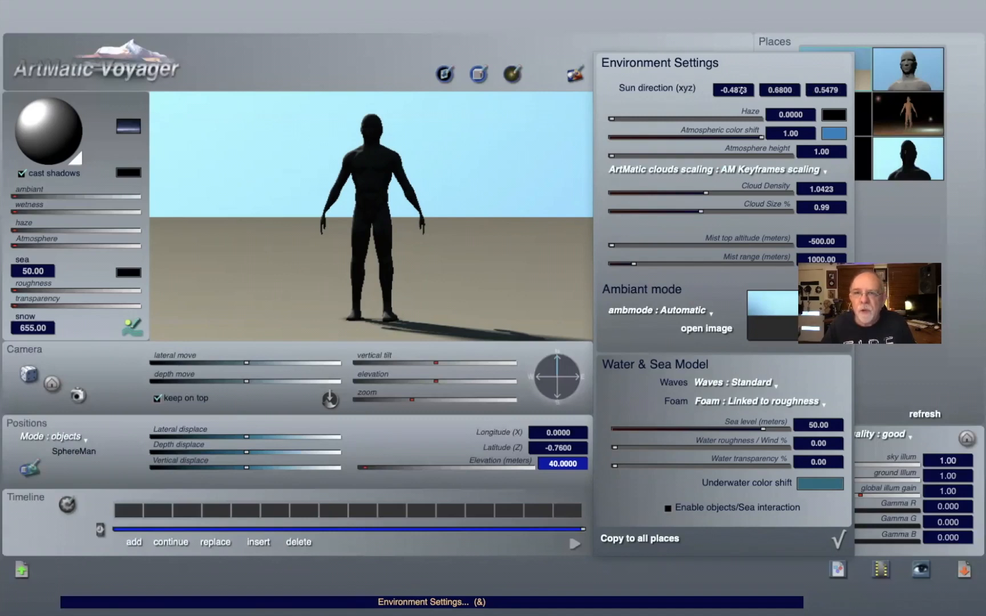
drag(741, 91, 836, 79)
drag(549, 161, 577, 164)
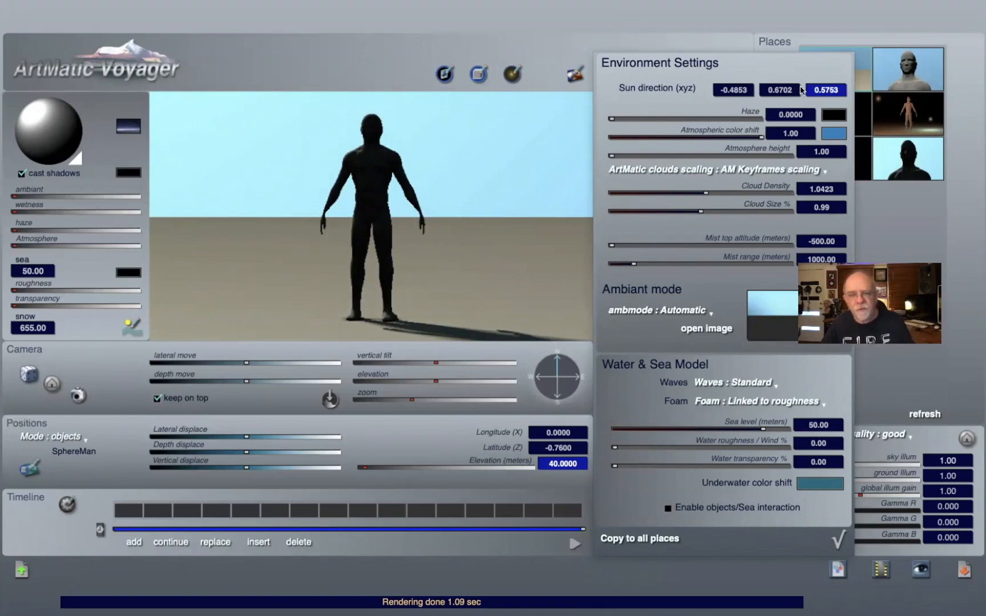
drag(787, 89, 787, 91)
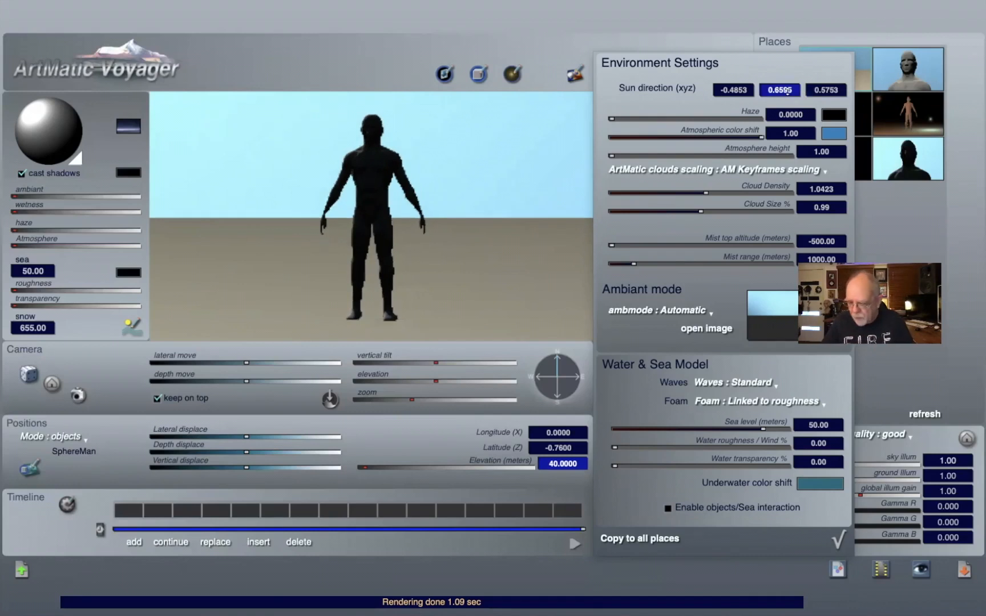
text(0.7)
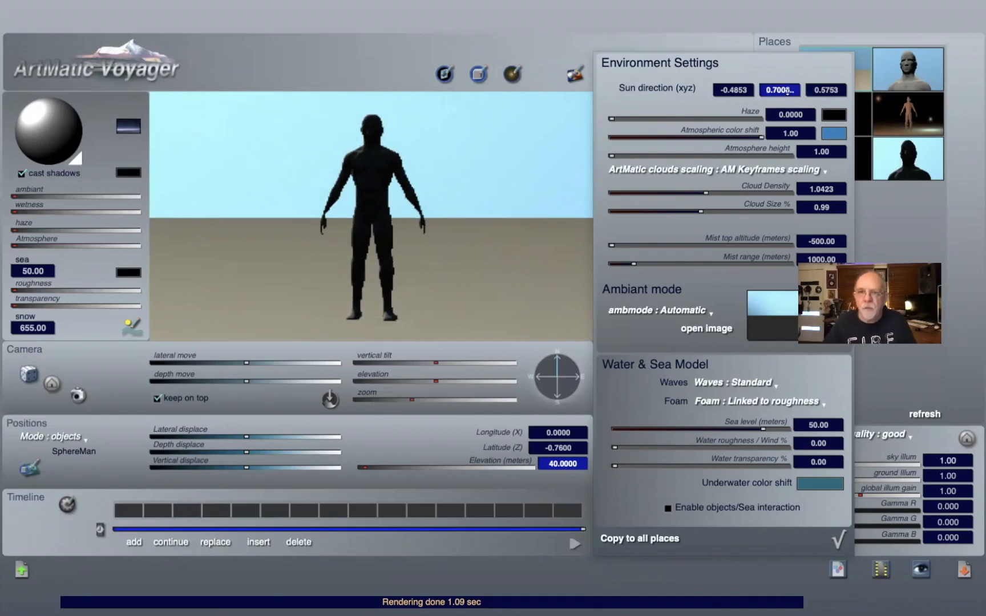
key(Return)
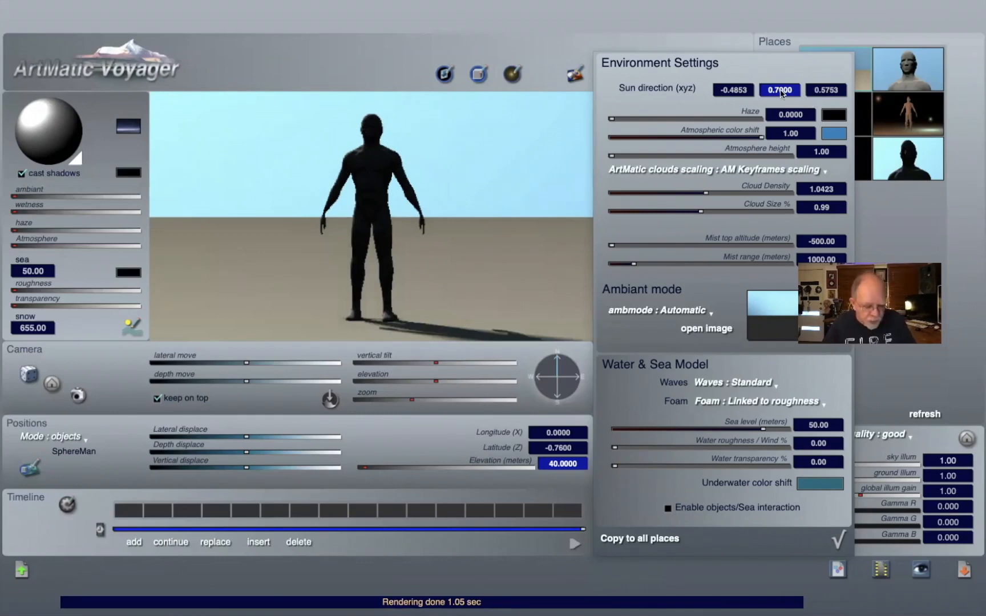
drag(780, 90, 780, 85)
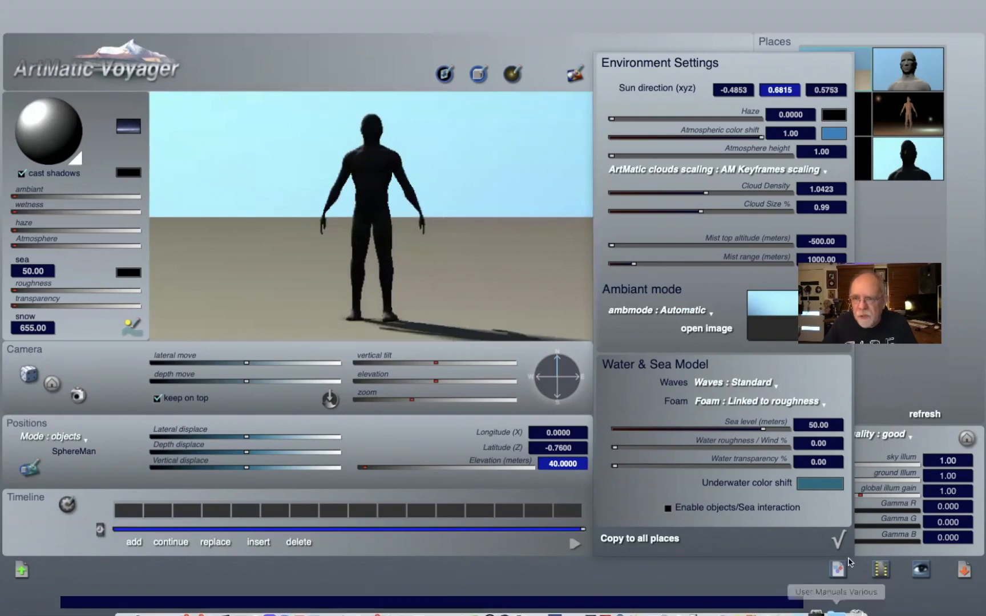
click(837, 541)
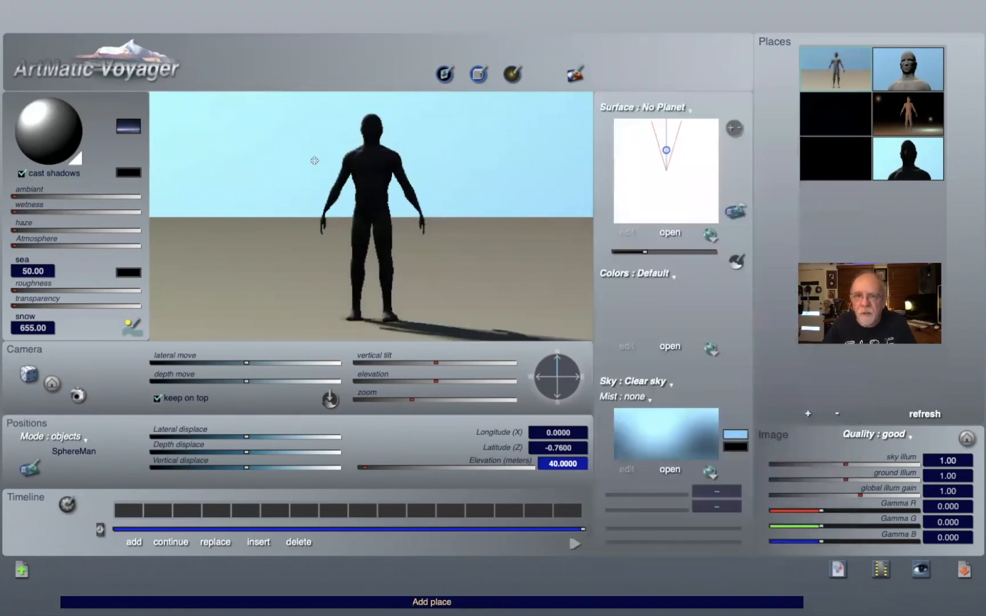
Step: Swing the sun further behind the figure and set the sun render mode to sharp sun
drag(48, 106, 53, 87)
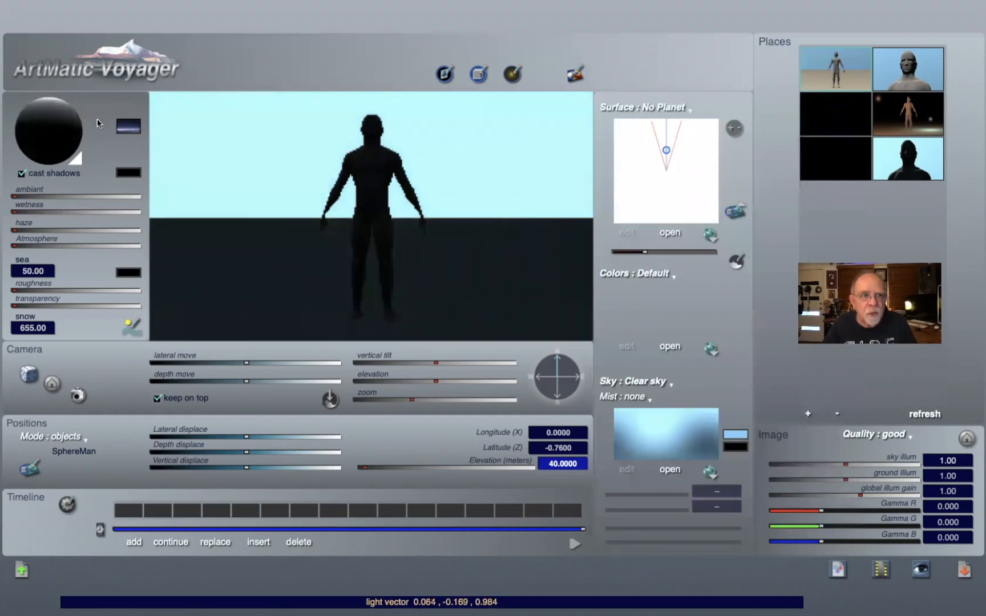
drag(66, 126, 68, 116)
click(126, 126)
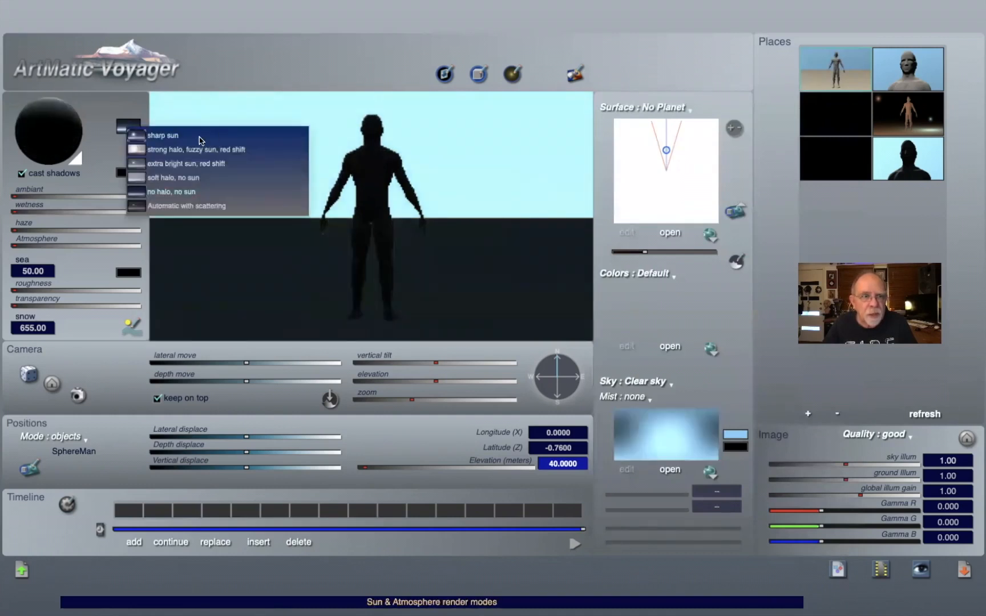
click(200, 137)
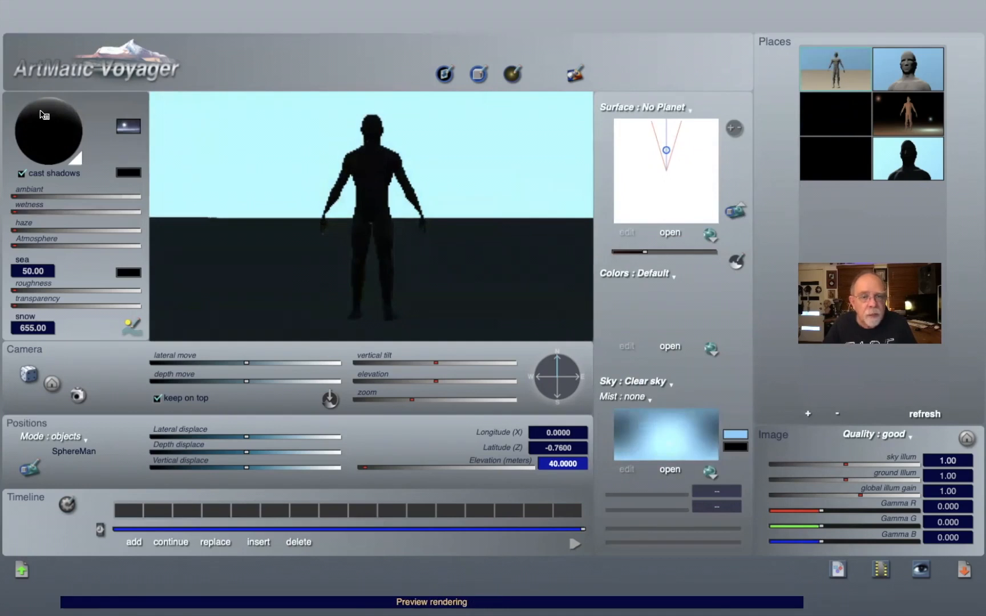
Step: Raise the Atmosphere slider and position the sun directly behind the figure
drag(55, 149, 26, 247)
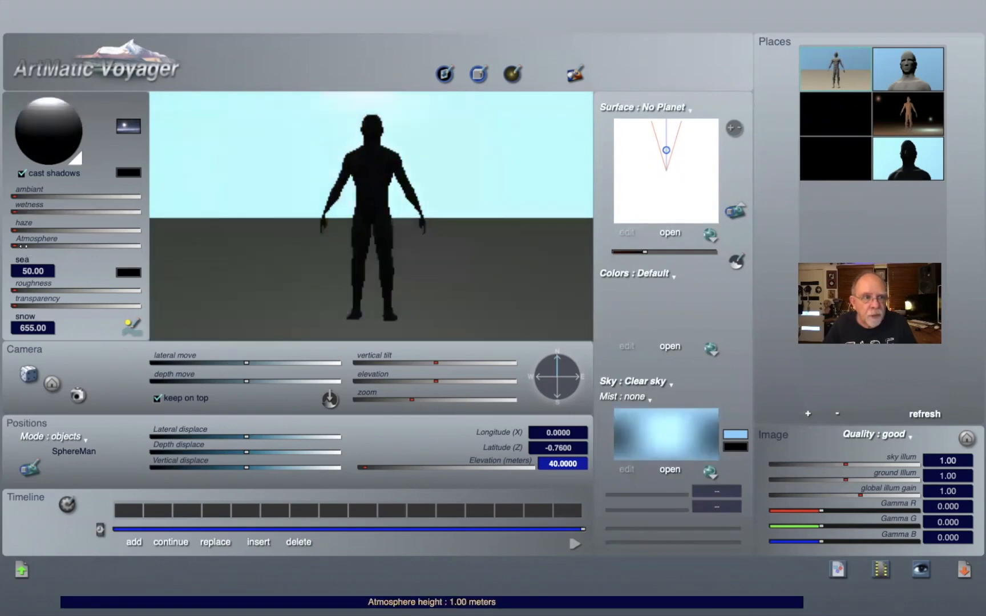
click(26, 247)
drag(50, 132, 49, 99)
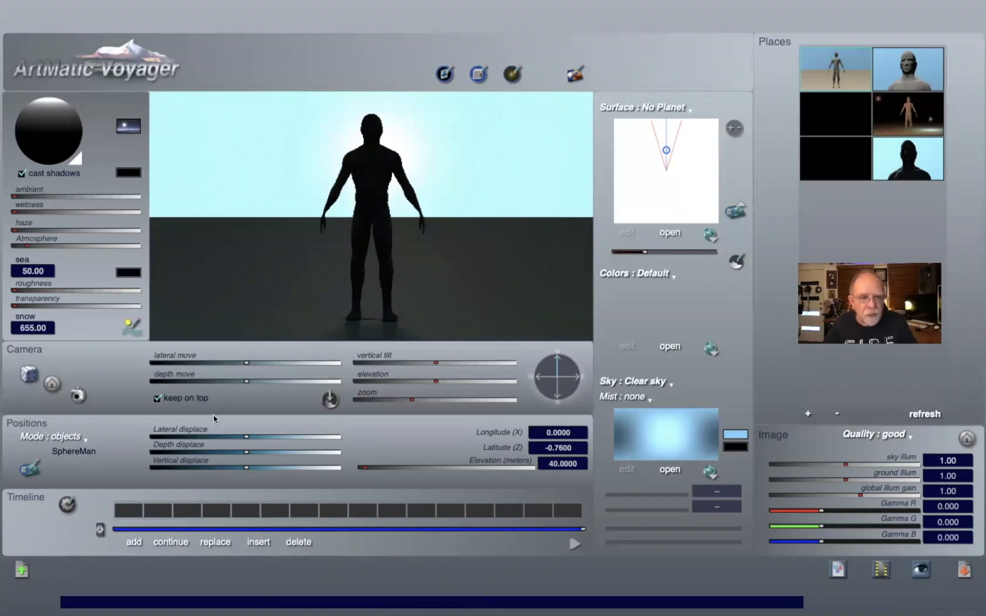
Step: Fine-tune the sun direction in Environment Settings to about X 0.02, Y 0.04, Z 1.00
click(132, 330)
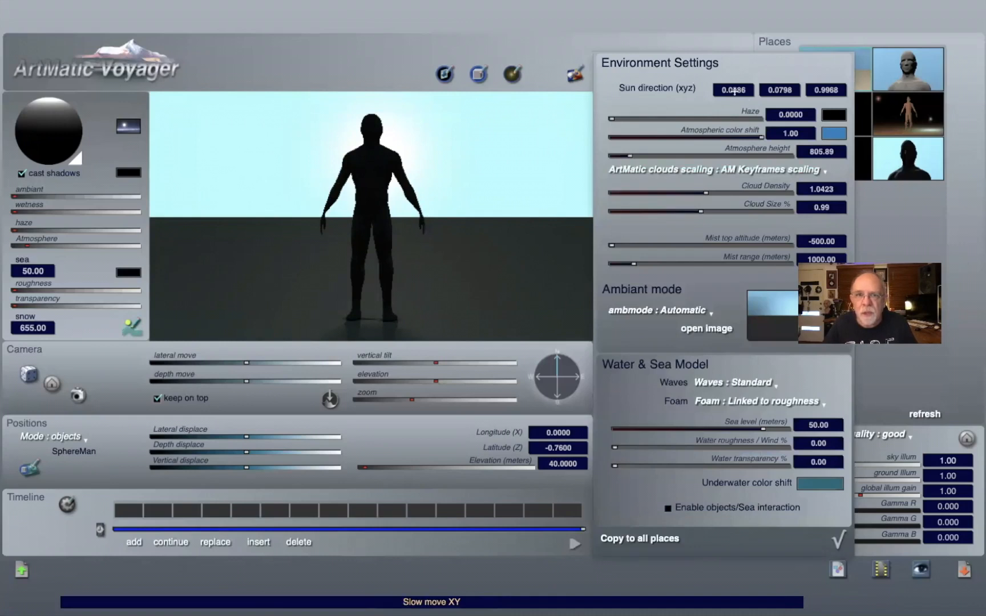
drag(734, 89, 742, 169)
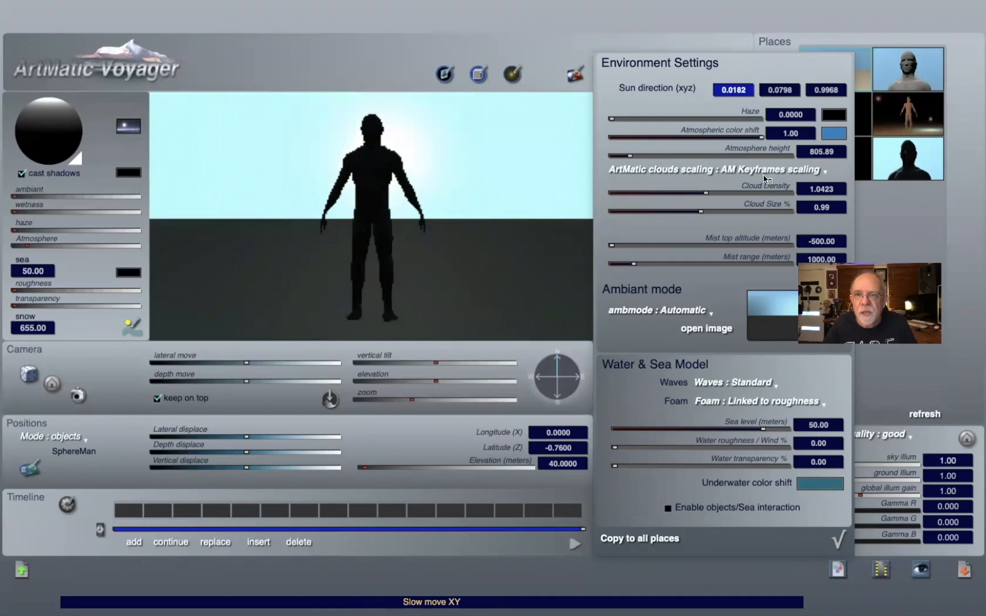
drag(780, 90, 783, 441)
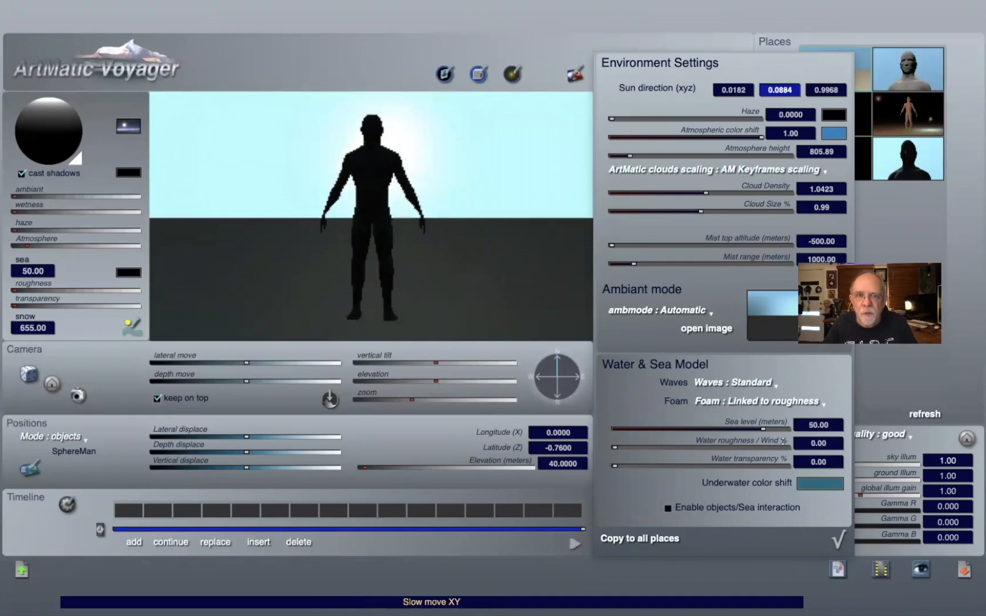
drag(774, 481, 773, 480)
drag(779, 422, 794, 163)
drag(825, 79, 823, 38)
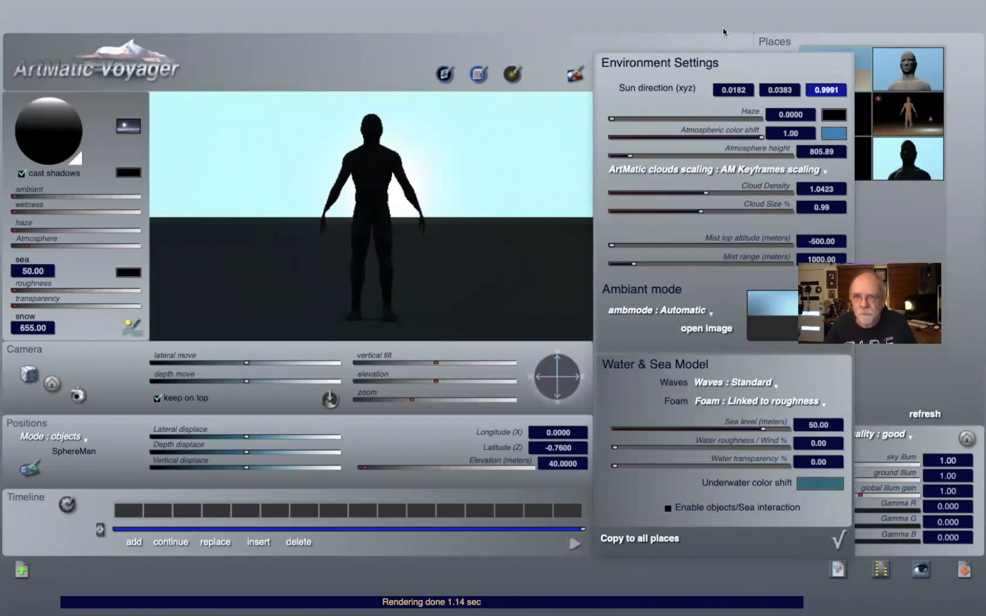
click(838, 539)
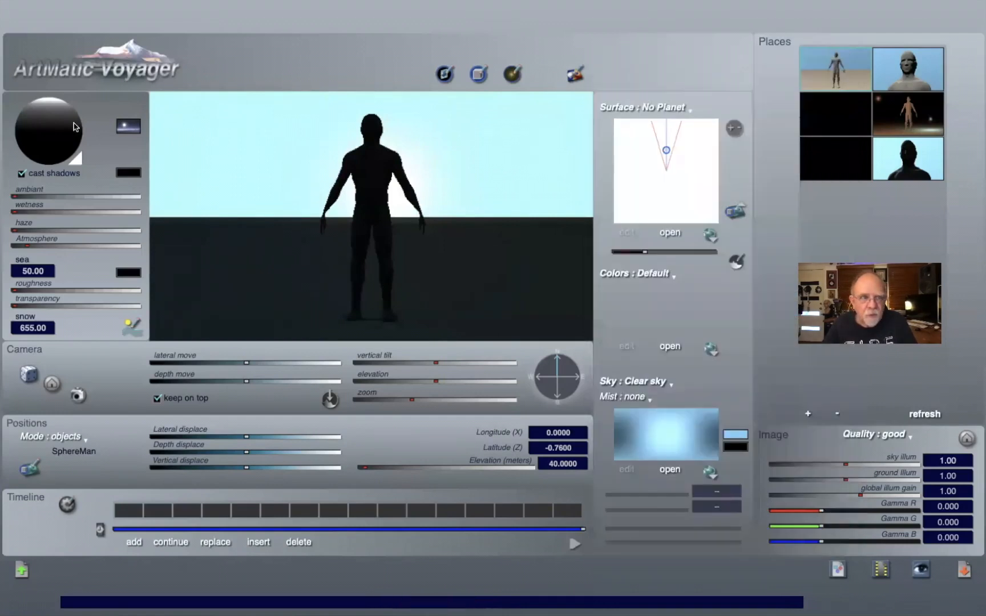
Step: Reposition the sun through several directions, ending with a low sun from the front-left casting a long shadow
click(45, 120)
drag(43, 117, 47, 119)
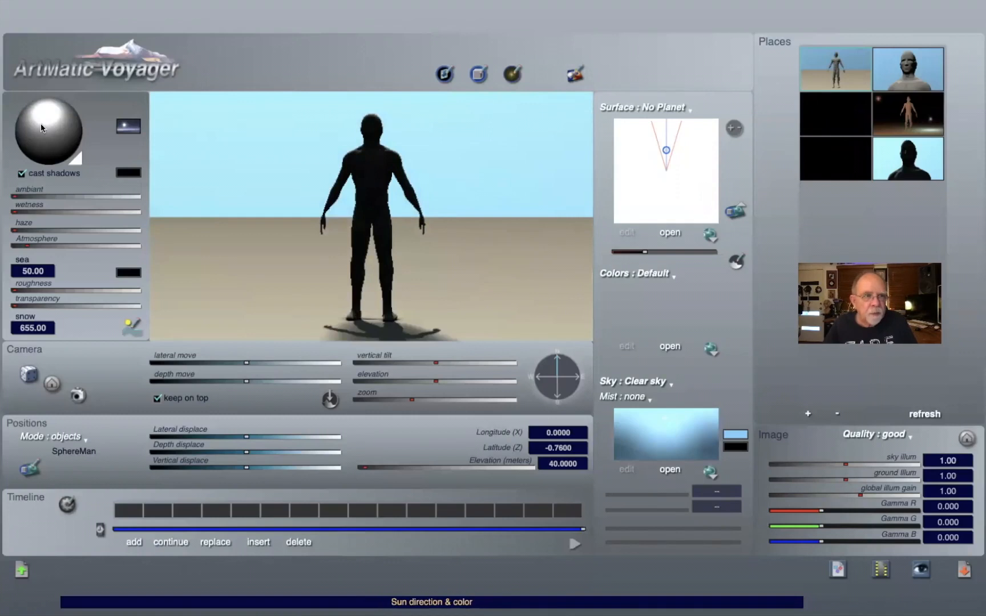
drag(39, 123, 45, 139)
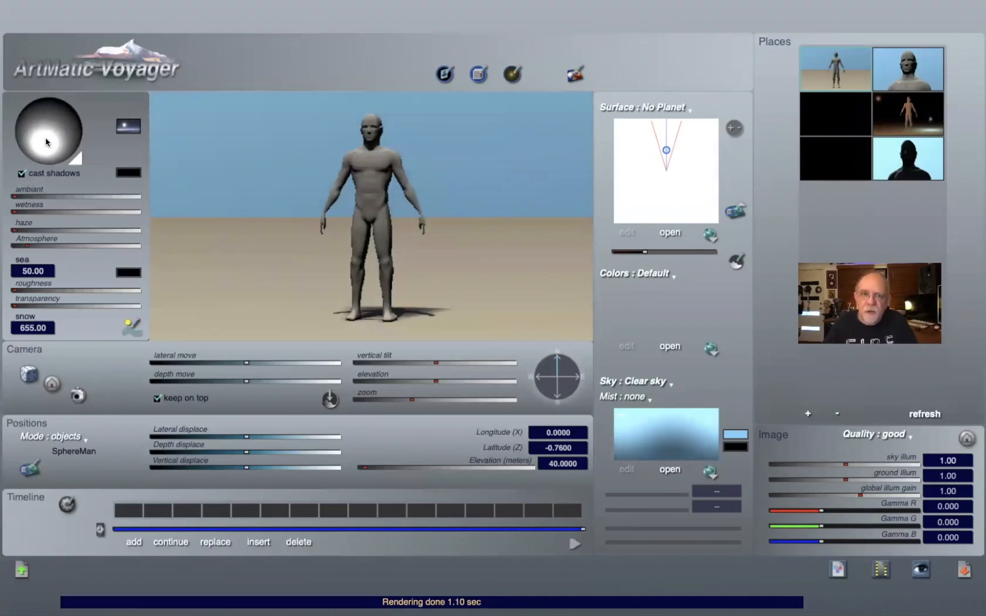
drag(44, 132, 47, 131)
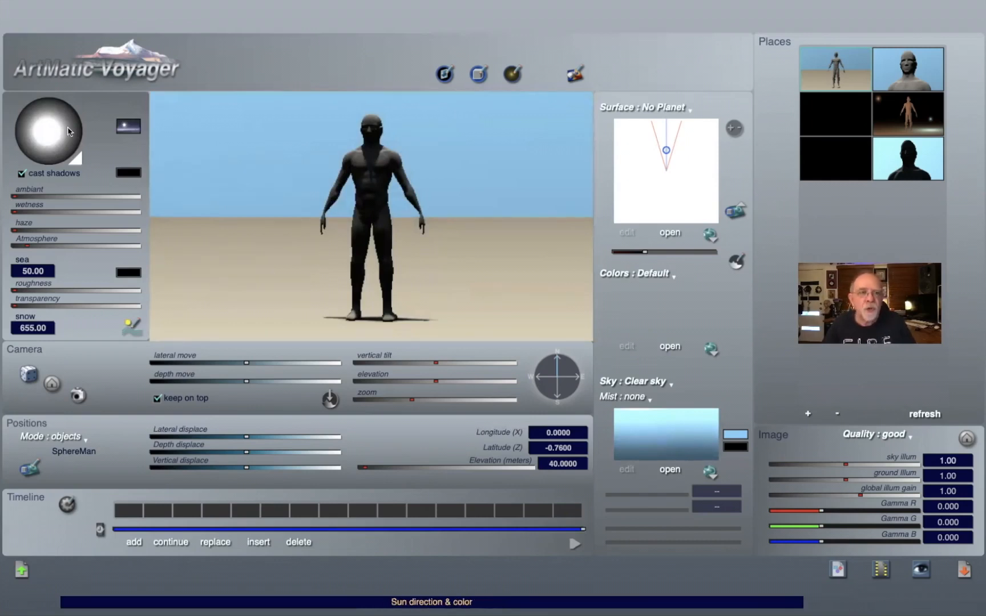
drag(60, 130, 41, 123)
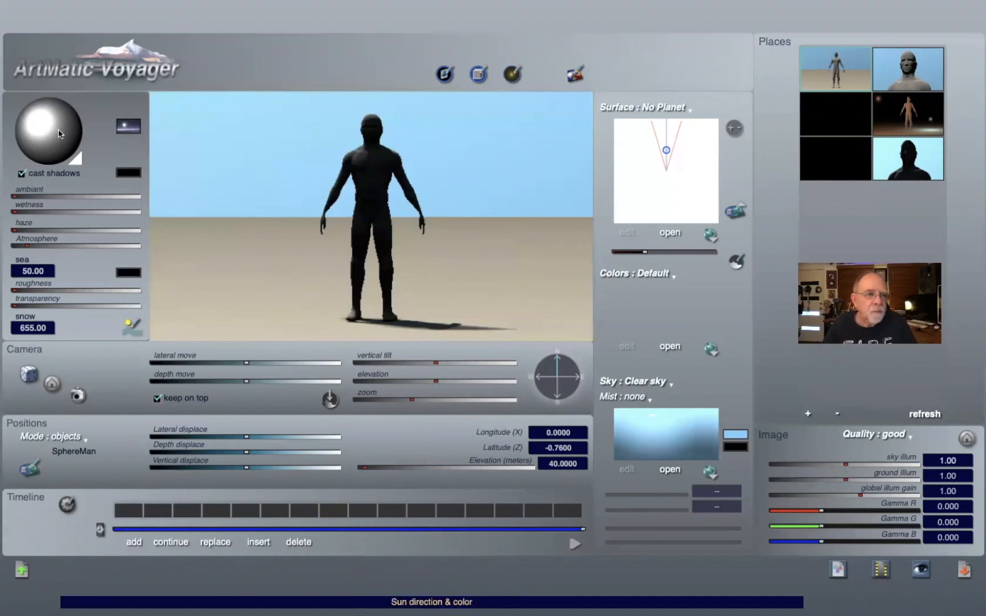
drag(53, 130, 29, 142)
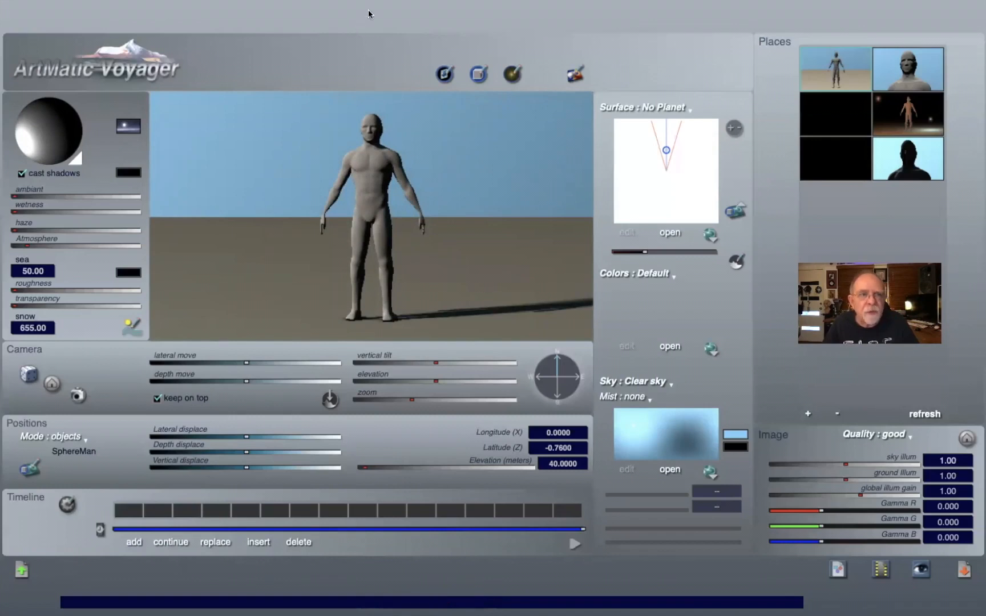
Step: Open the recent file landscape lighting.vy
mouse_move(197, 4)
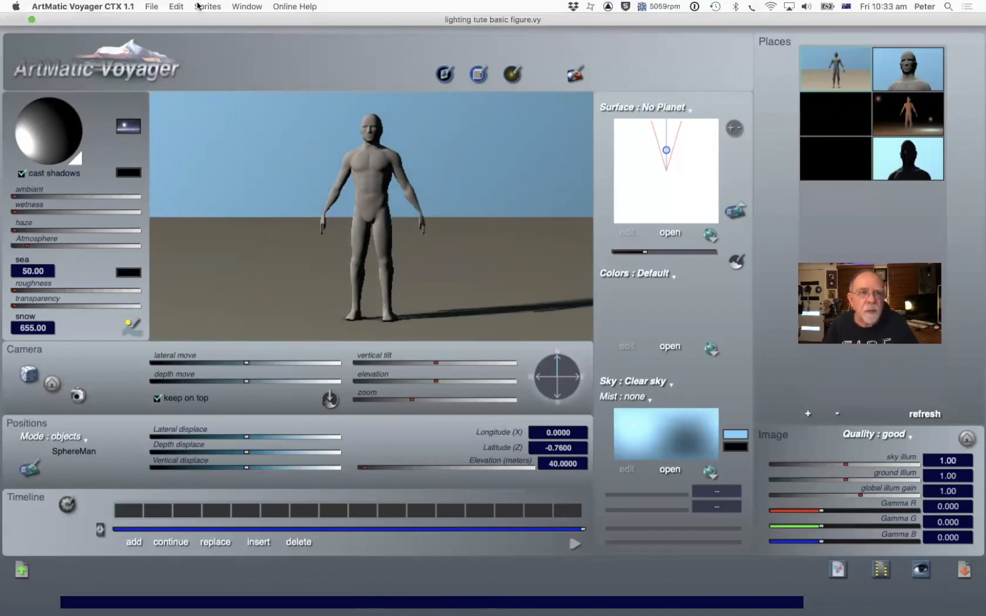
click(151, 6)
mouse_move(182, 43)
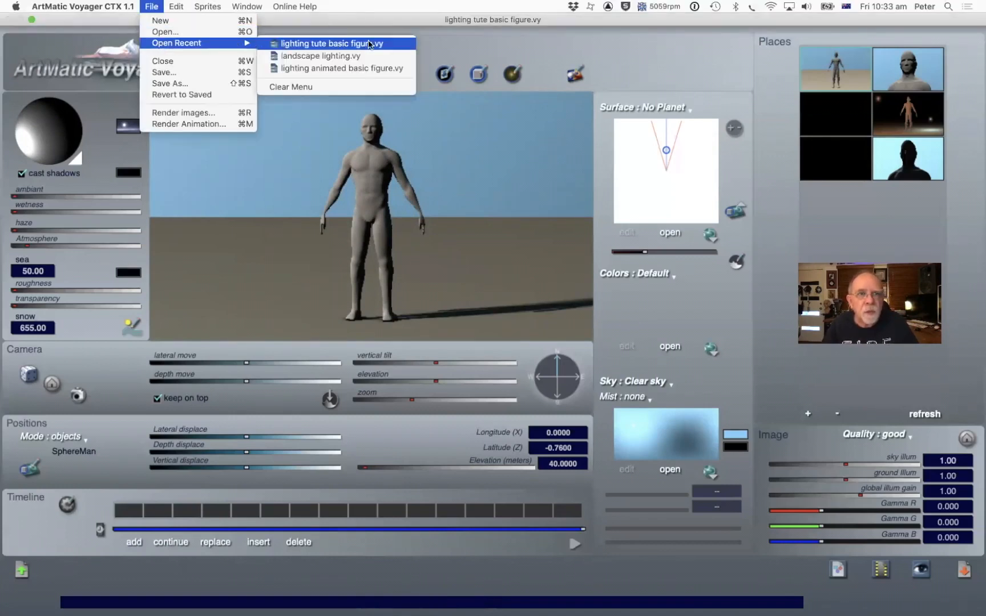
click(348, 55)
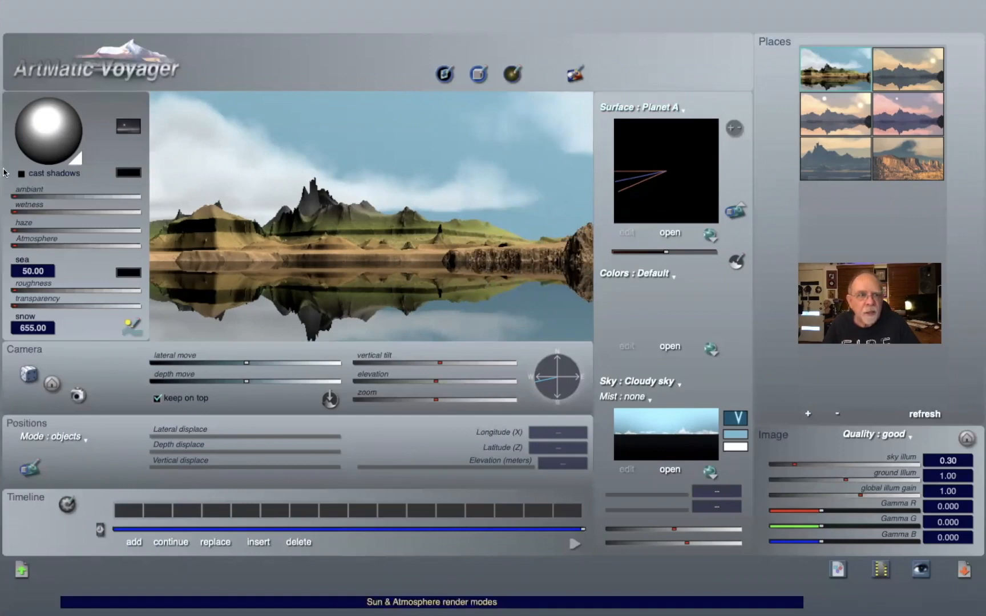
Step: Switch to the second saved place and open the sun render mode list, dismissing it
click(913, 71)
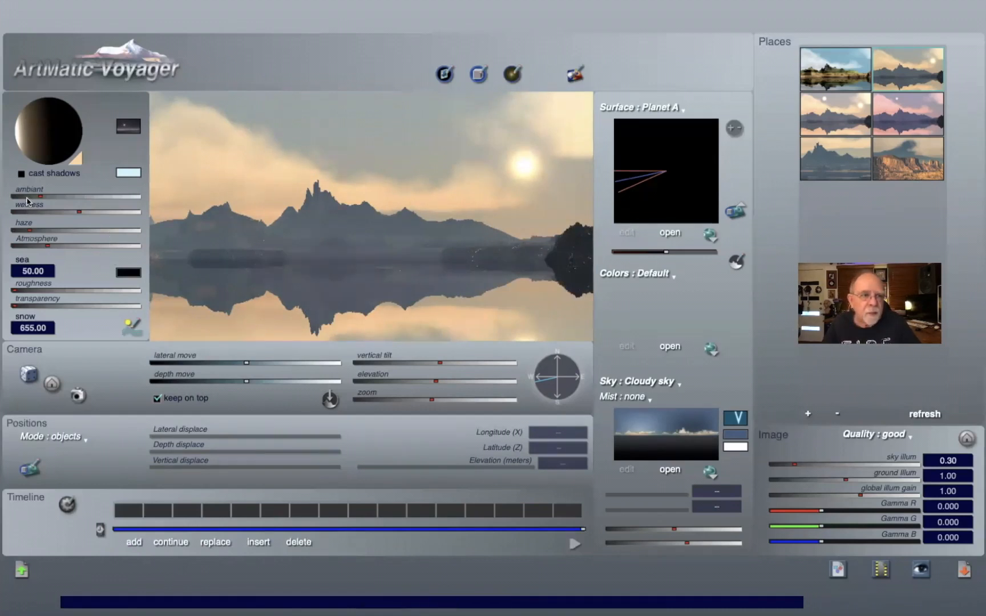
click(132, 128)
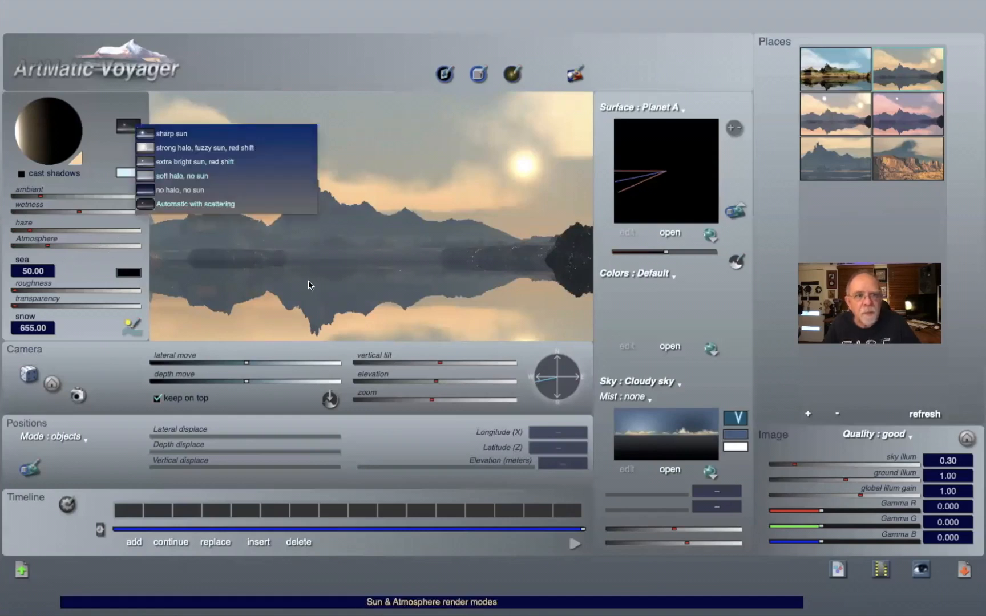
click(456, 225)
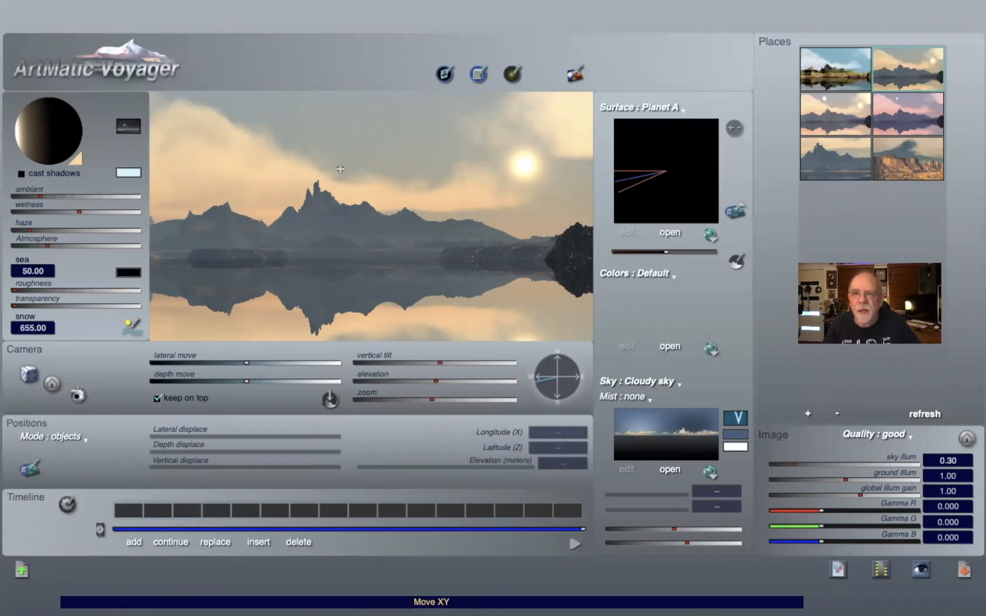
Step: Switch to the mountain close-up place and turn on cast shadows
click(843, 157)
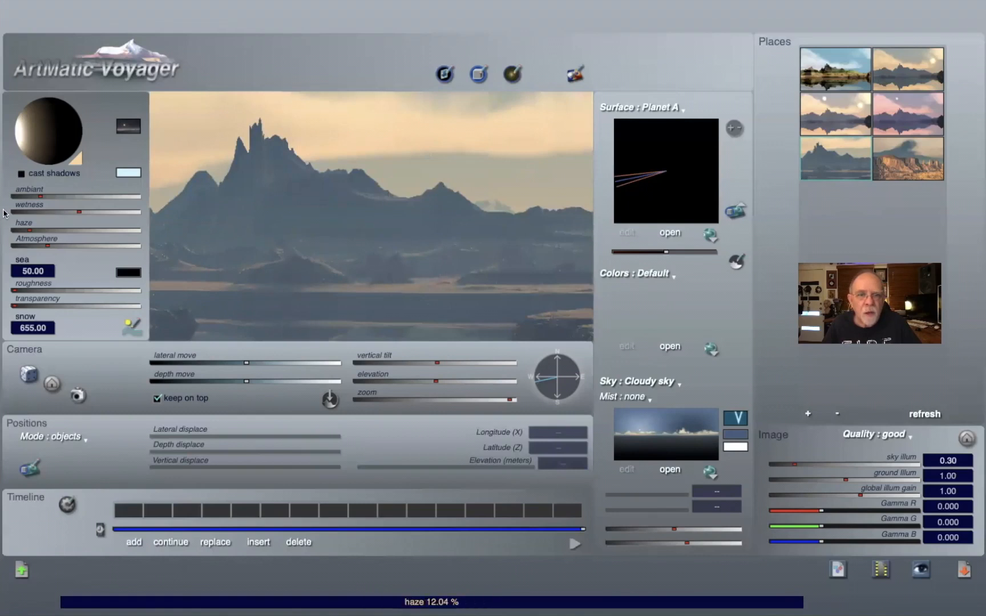
click(21, 174)
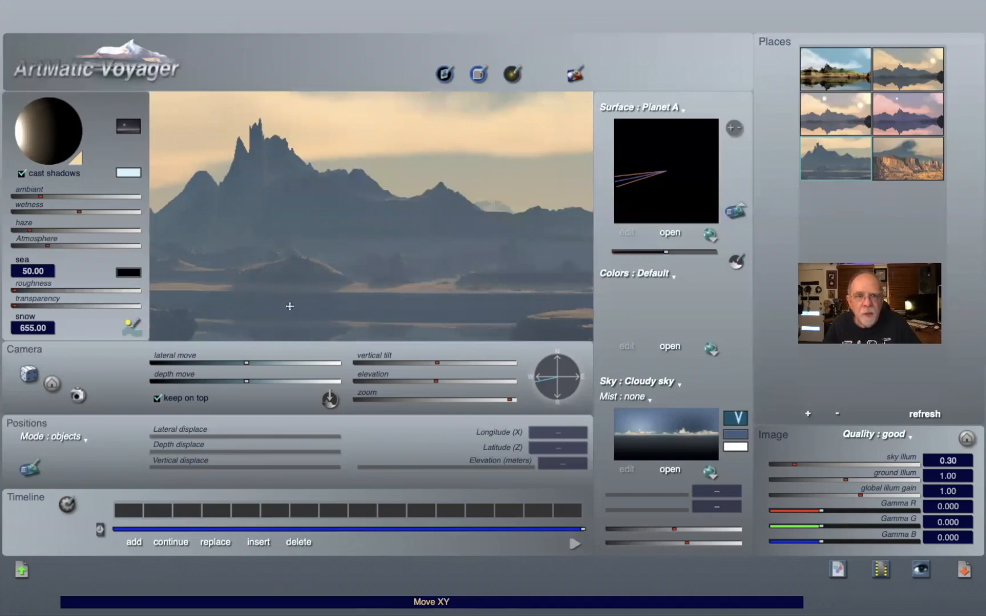
Step: Switch to the canyon place and toggle cast shadows off and back on
click(911, 163)
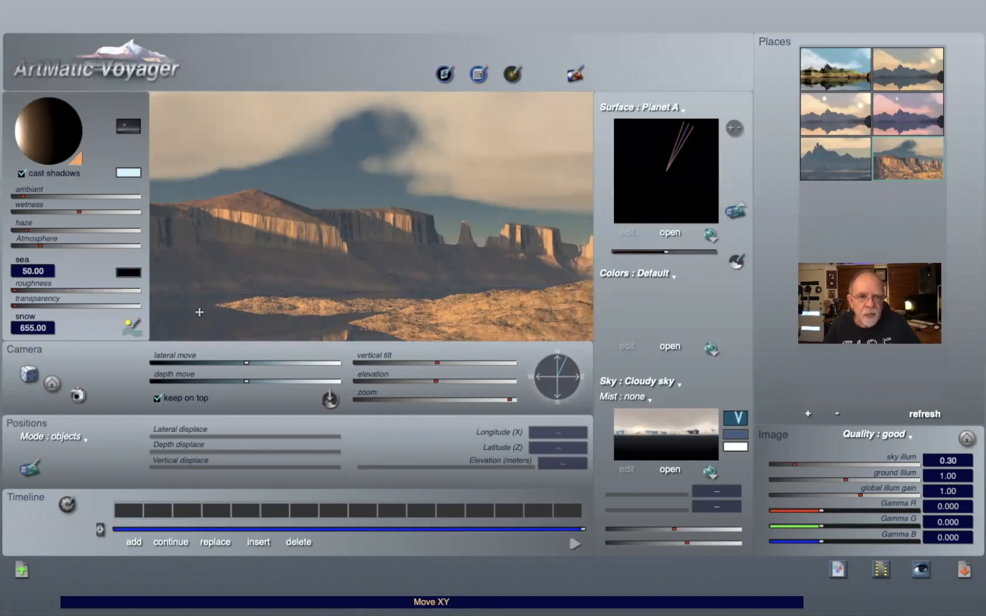
click(22, 173)
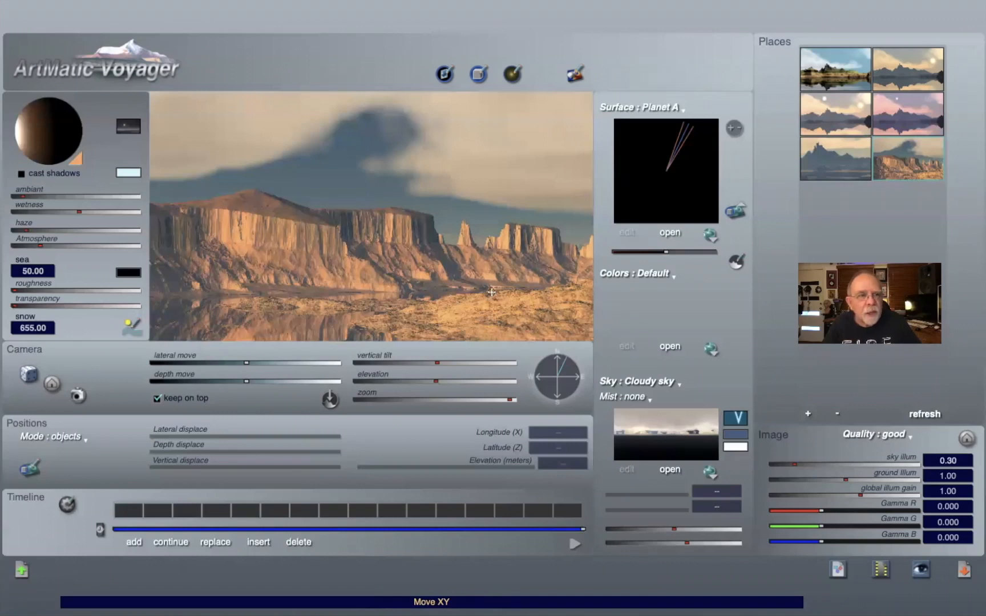
click(21, 175)
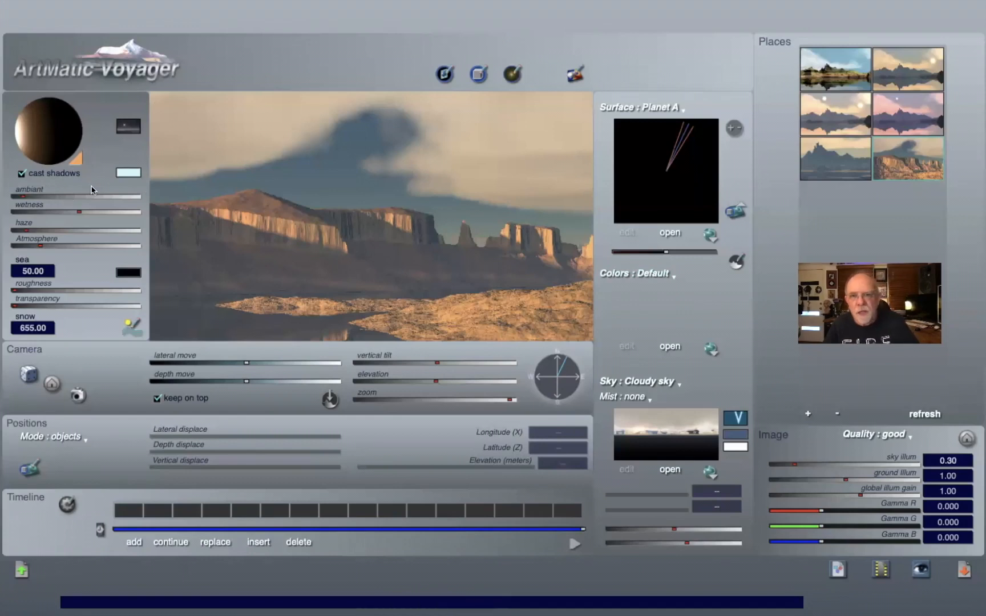
Step: Change the sun colour, trying green and yellow and ending with a pale cyan, then turn cast shadows off
click(77, 161)
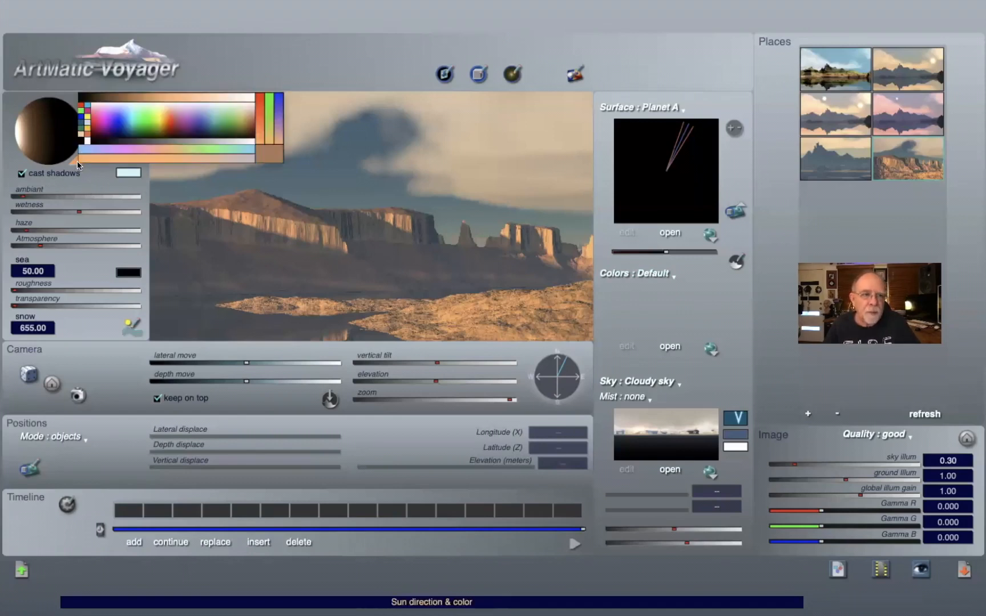
click(144, 128)
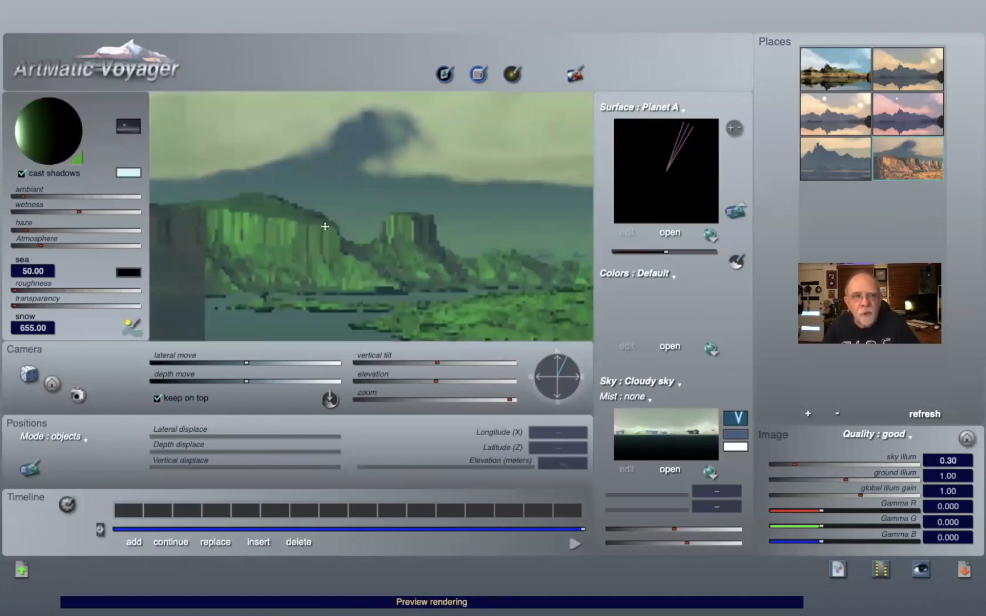
click(78, 158)
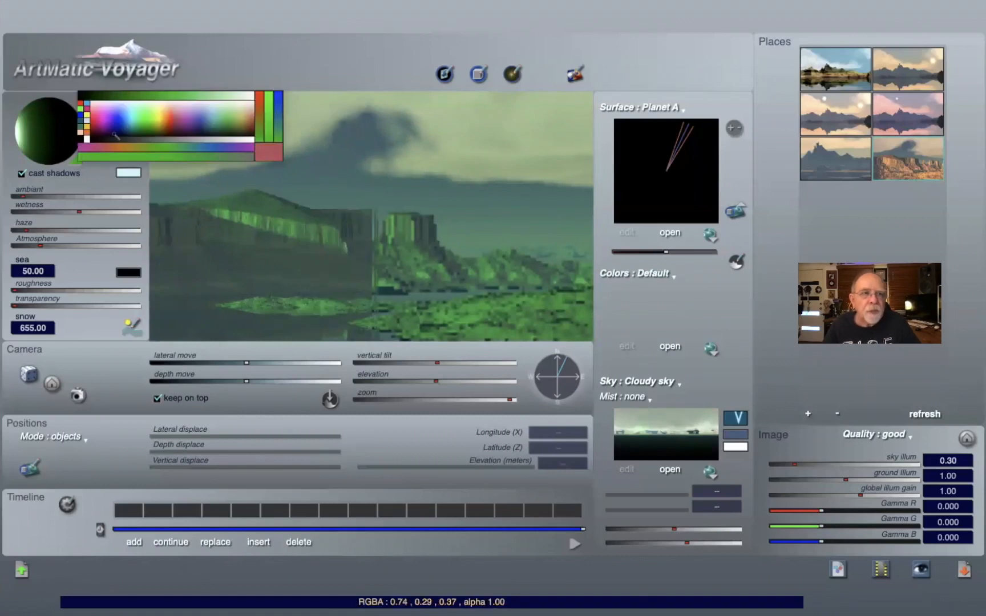
click(164, 106)
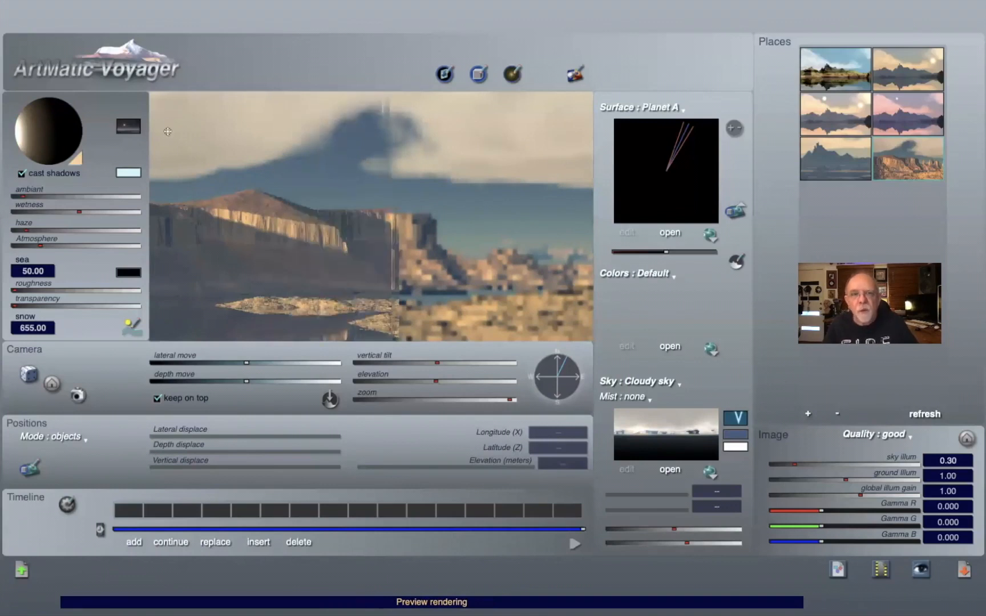
click(76, 160)
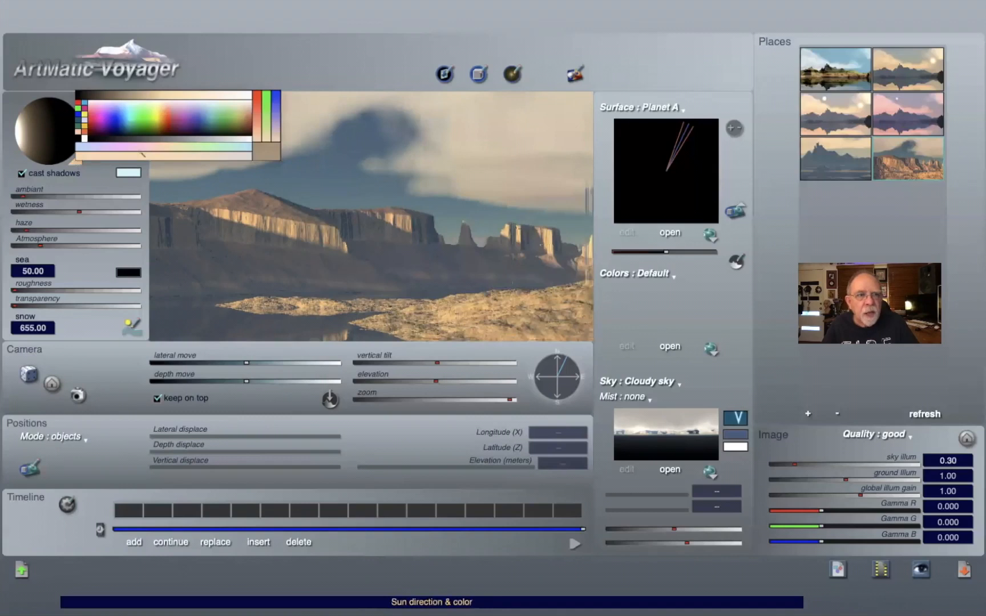
click(128, 106)
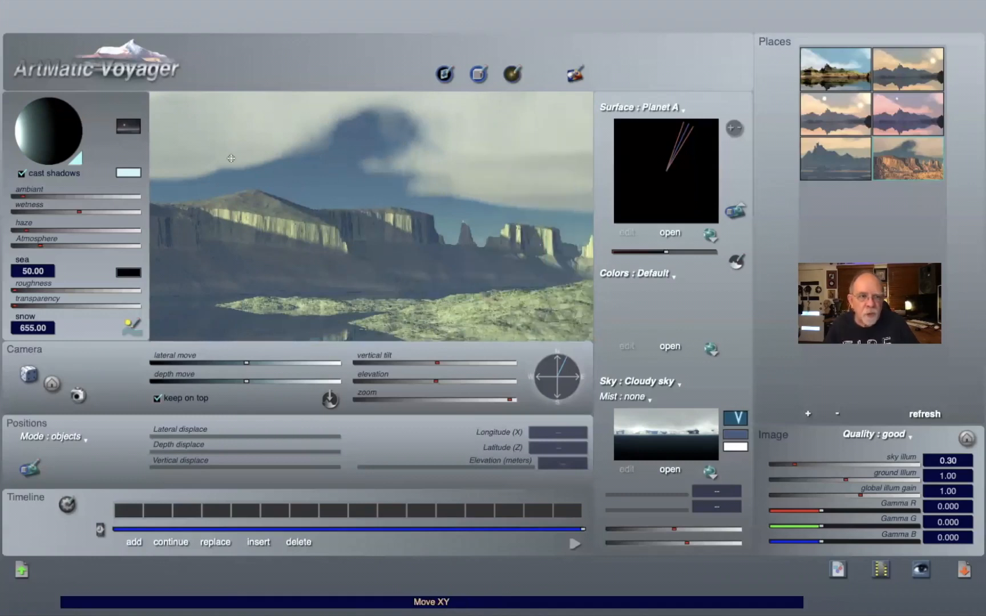
click(22, 174)
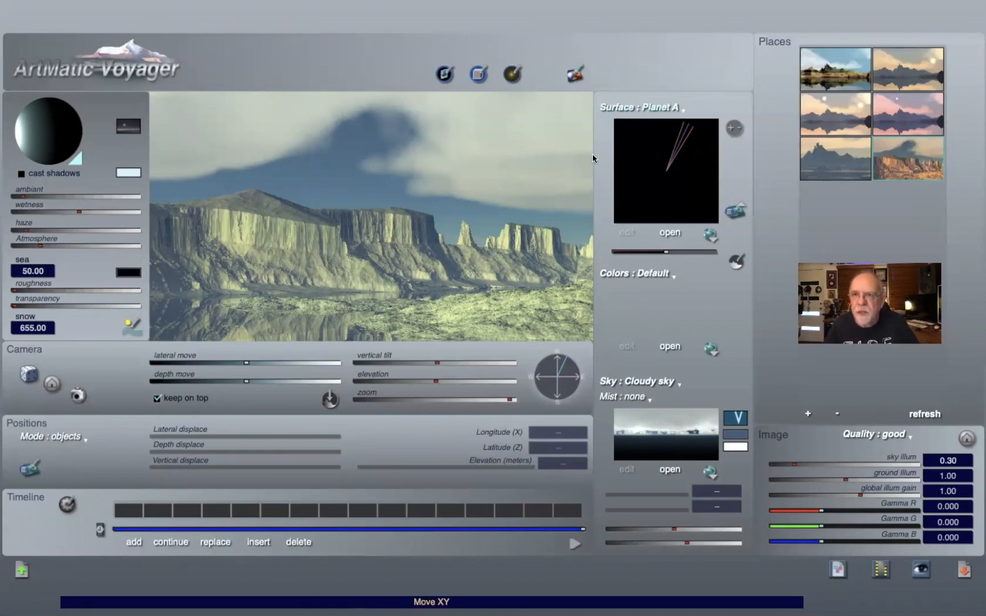
Step: Switch to the two-suns lake place and open and close the Lights panel
click(823, 120)
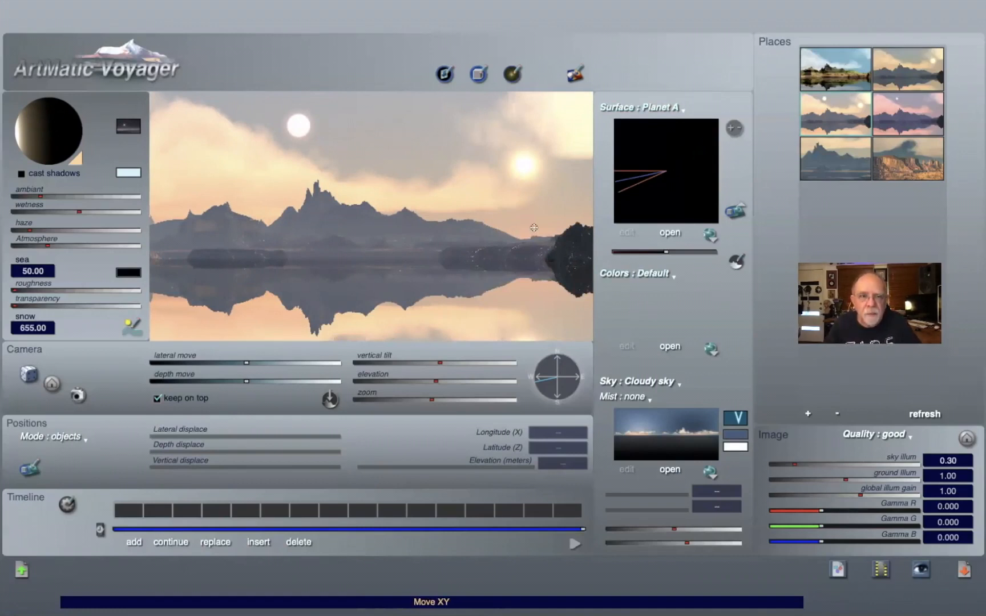
key(super+l)
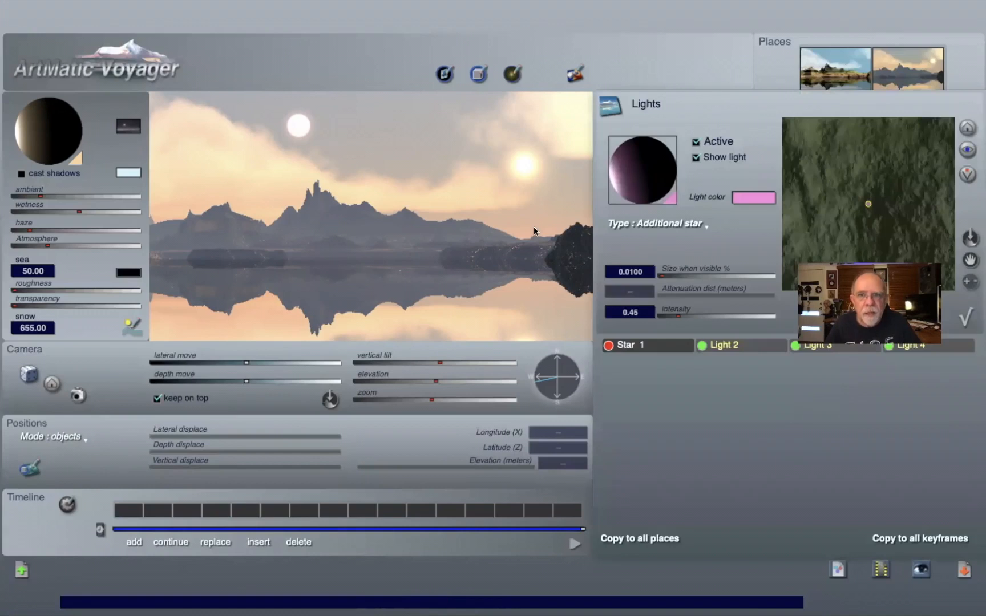
click(968, 315)
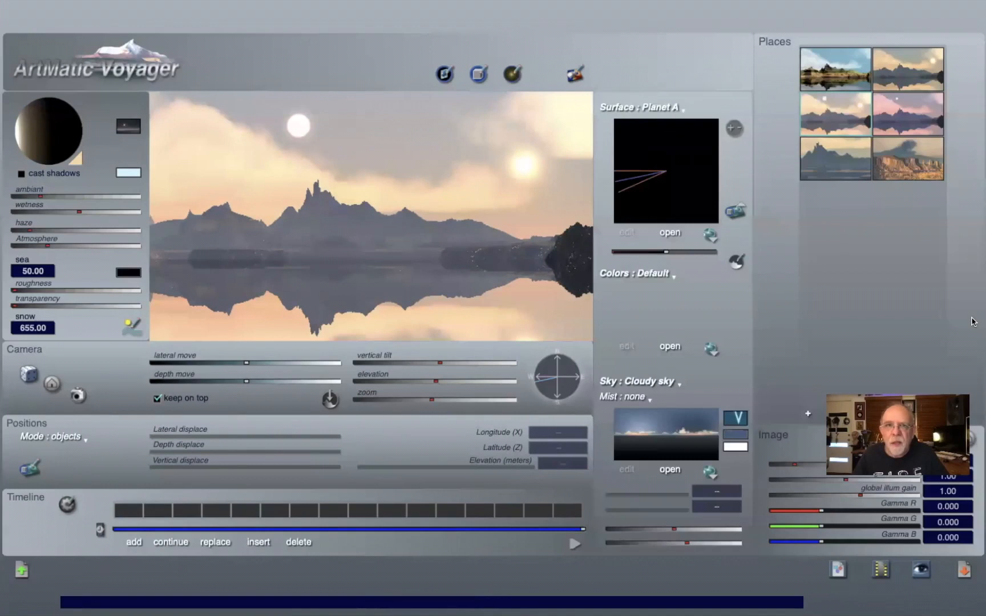
Step: In the Lights panel, open the light type list, dismiss it, and toggle the additional star off and back on
click(511, 75)
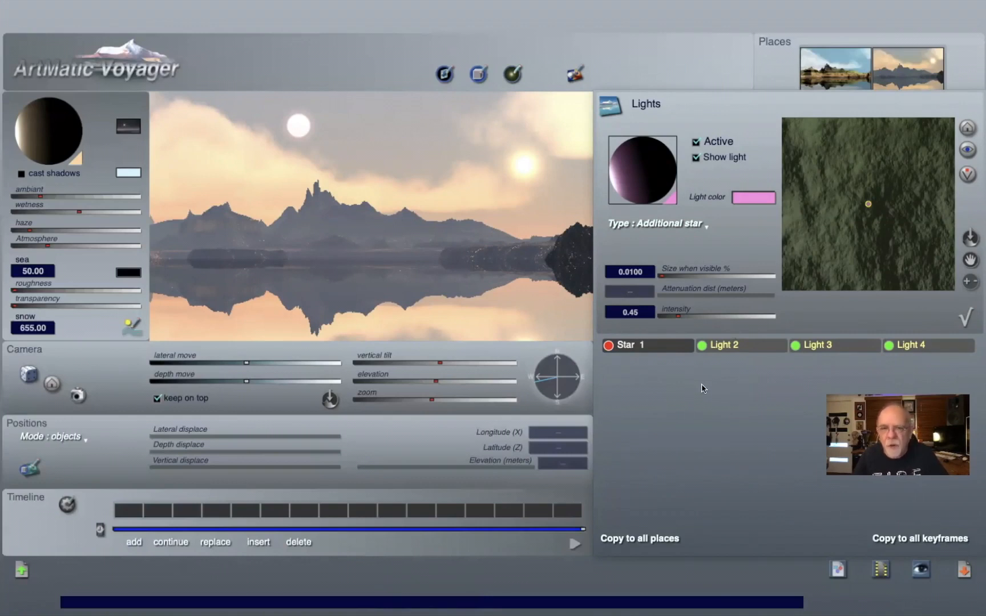
click(673, 223)
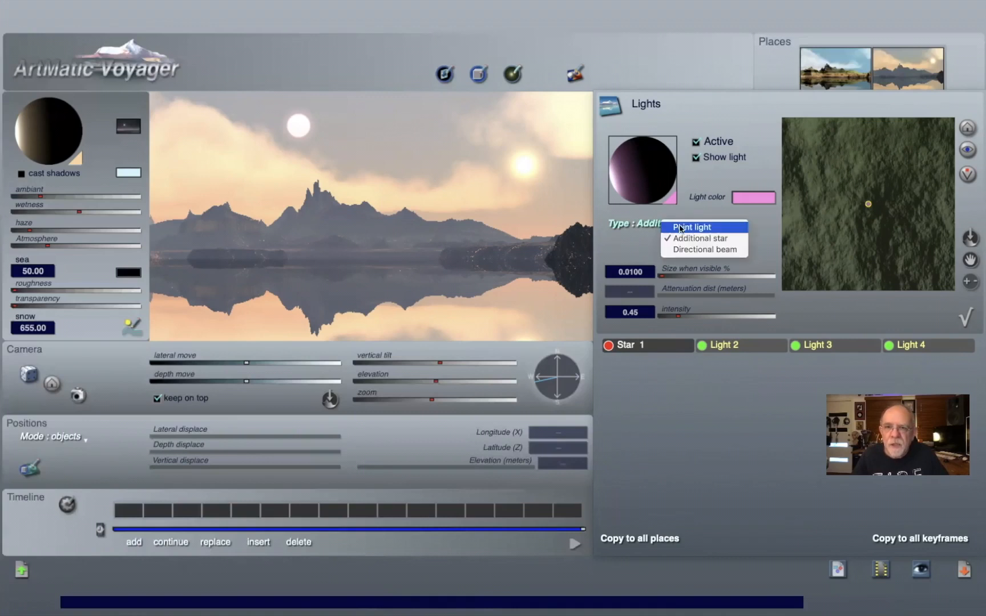
click(704, 450)
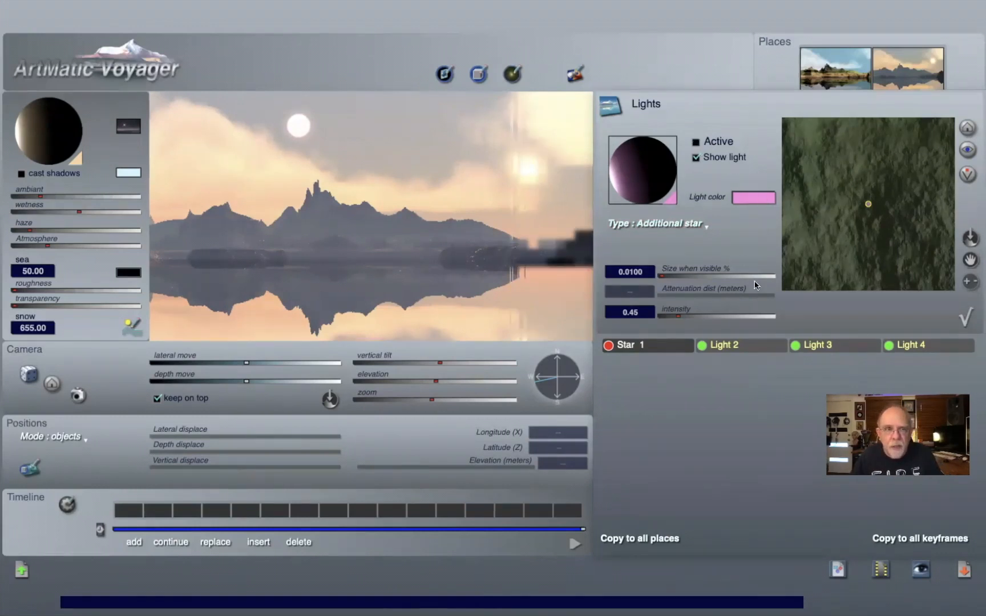
click(696, 143)
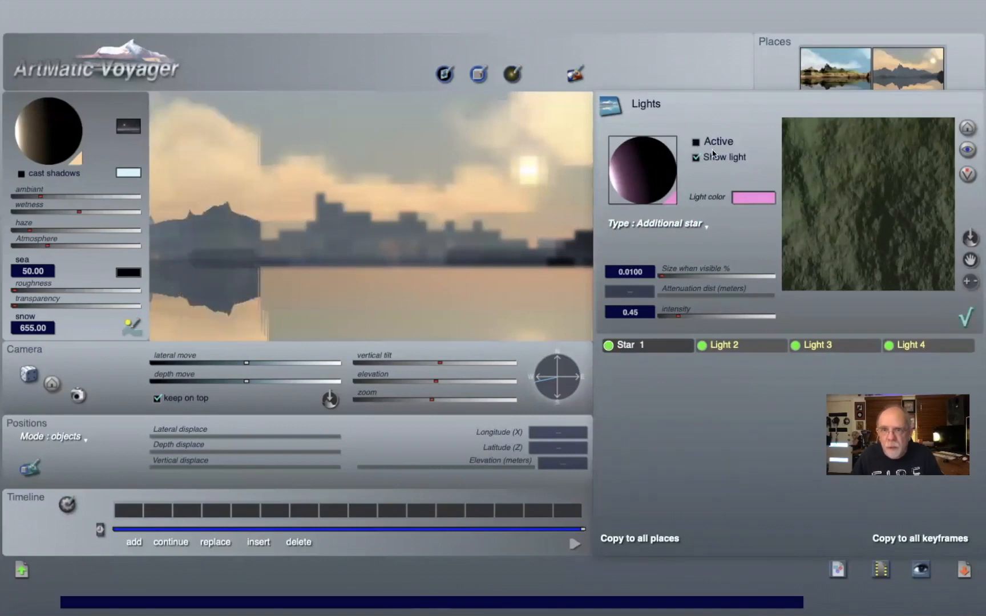
click(888, 273)
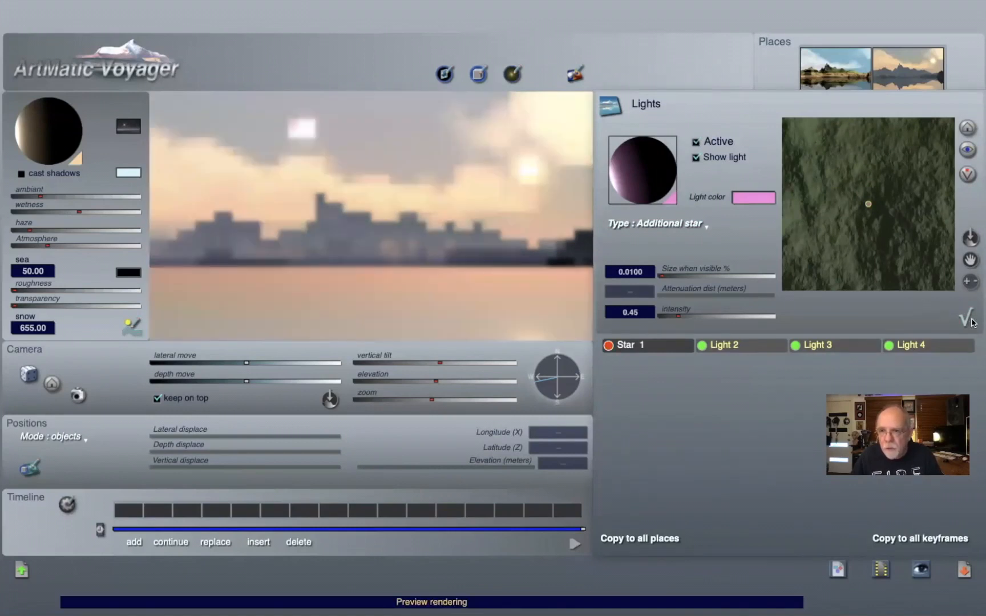
click(611, 63)
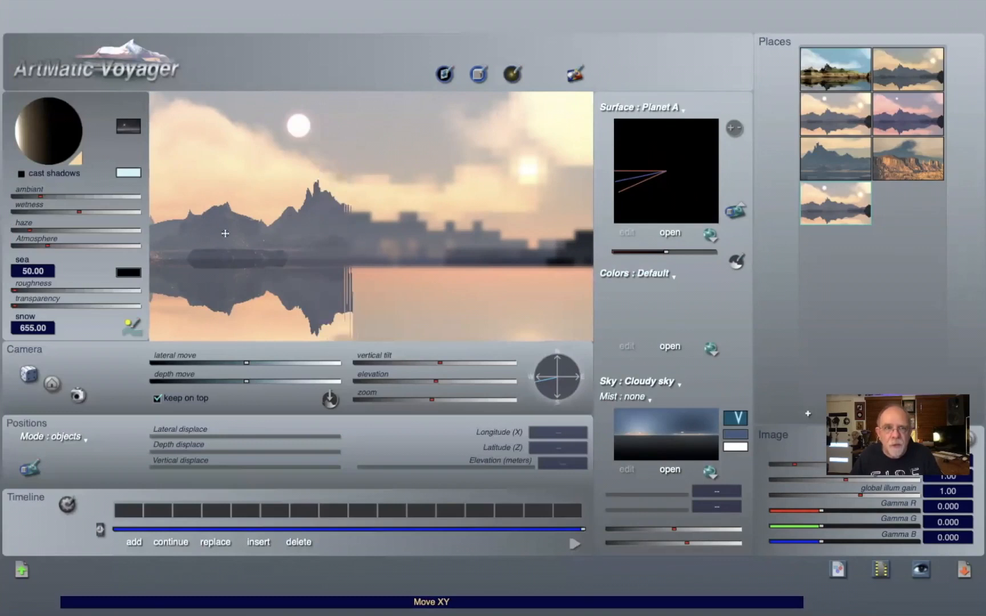
Step: Set the sun colour to black and enlarge the additional star's size when visible to about 0.42
click(78, 162)
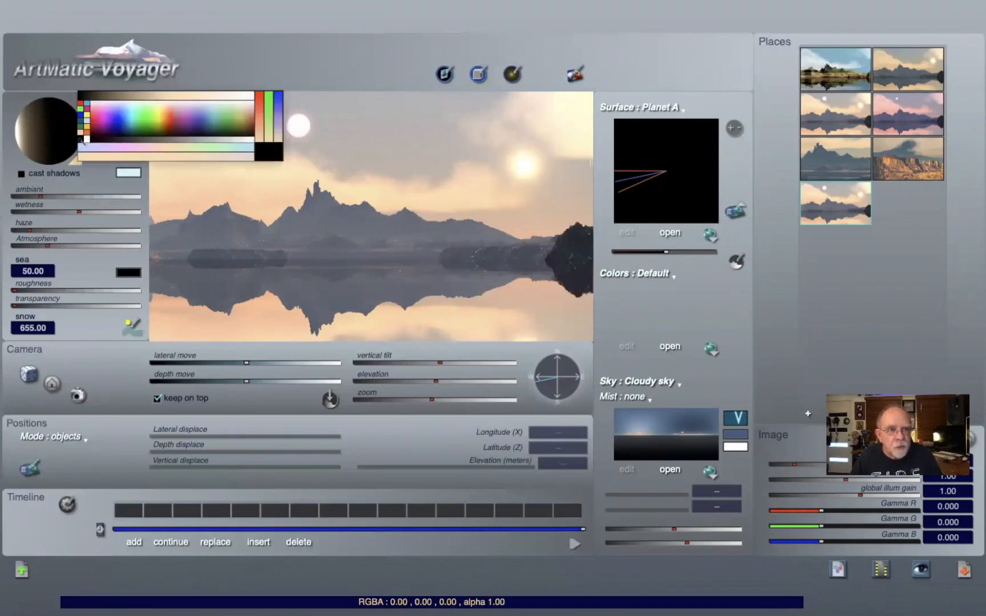
click(78, 139)
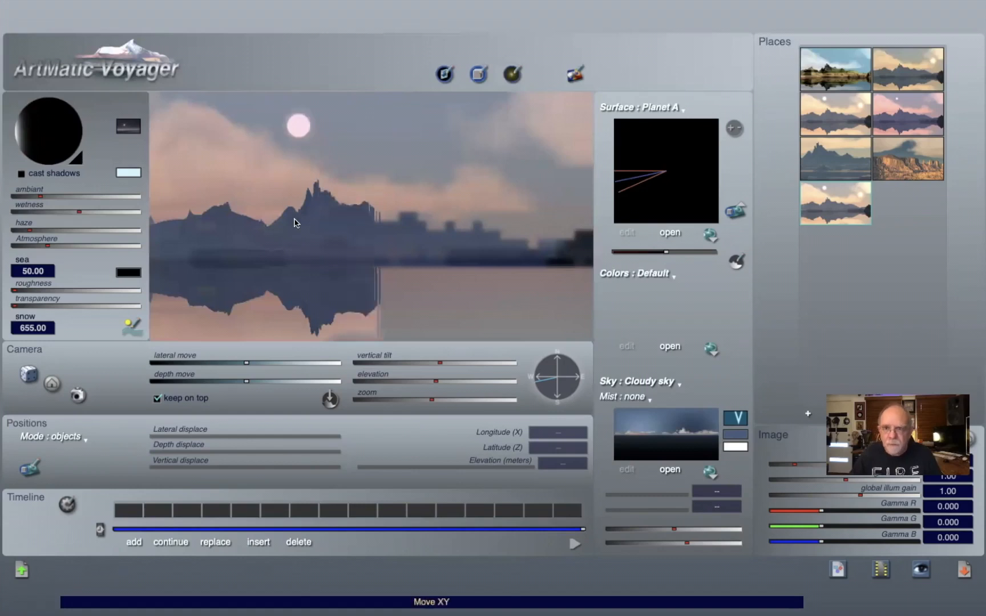
click(513, 74)
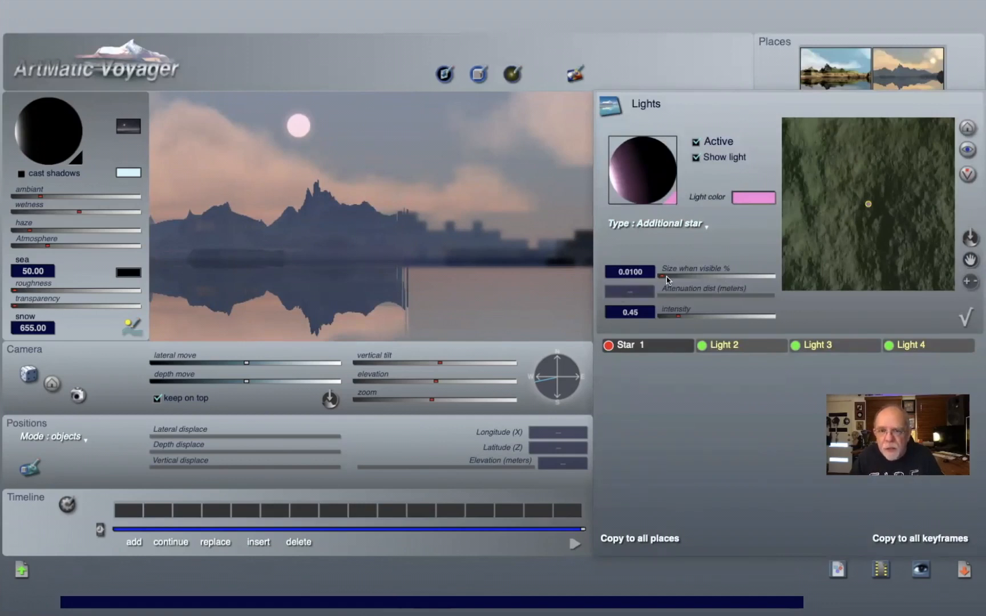
drag(663, 275, 682, 275)
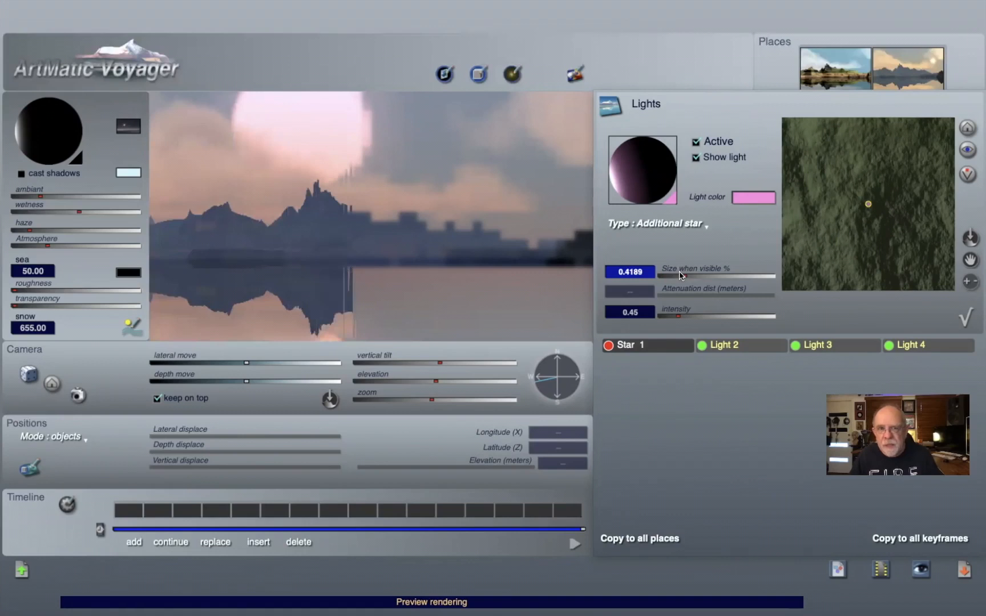
click(965, 320)
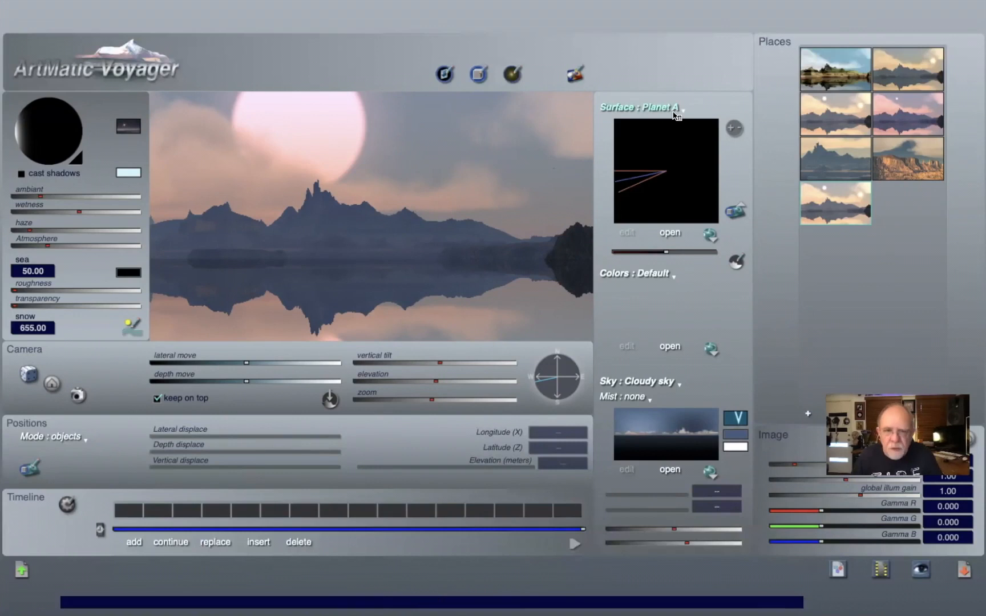
Step: Reduce the additional star's size when visible, entering 0.1 and then 0.02
key(l)
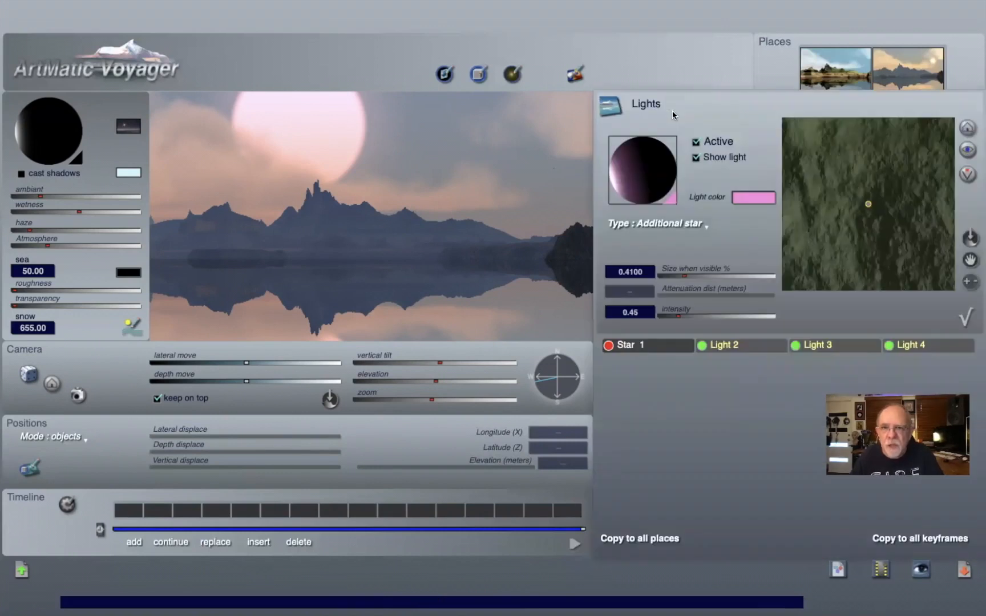
click(965, 316)
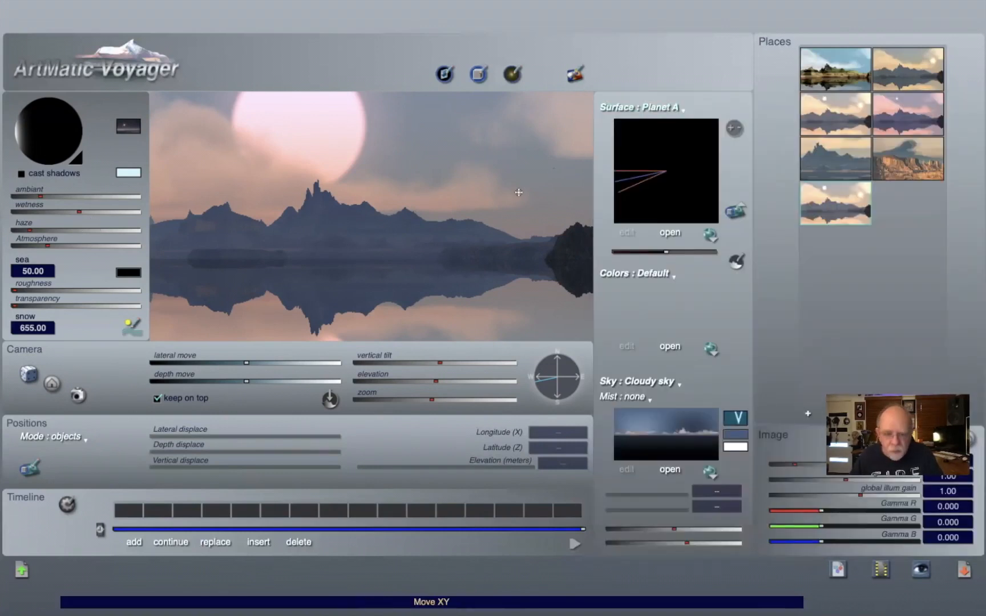
key(l)
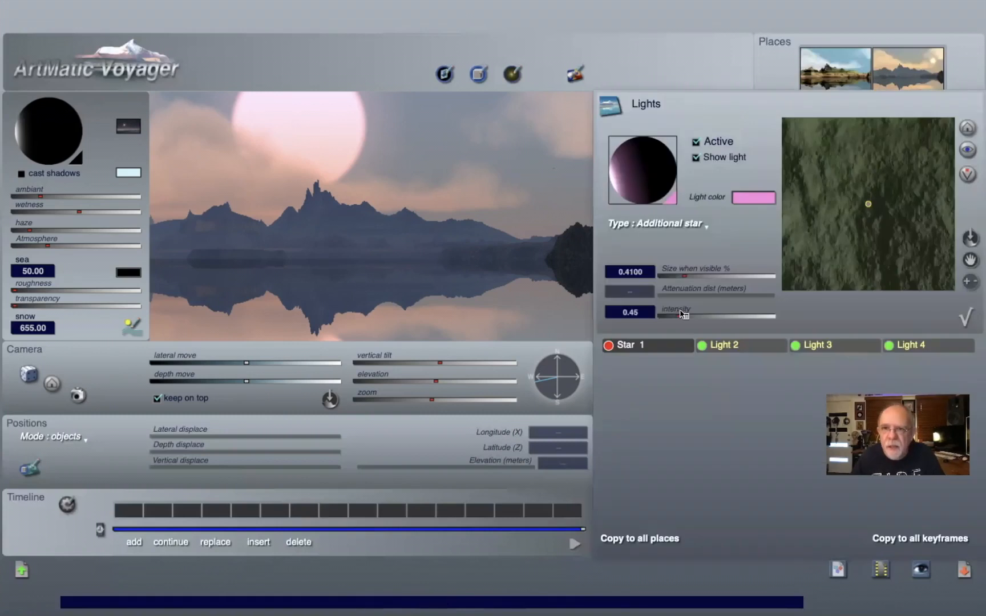
text(0.)
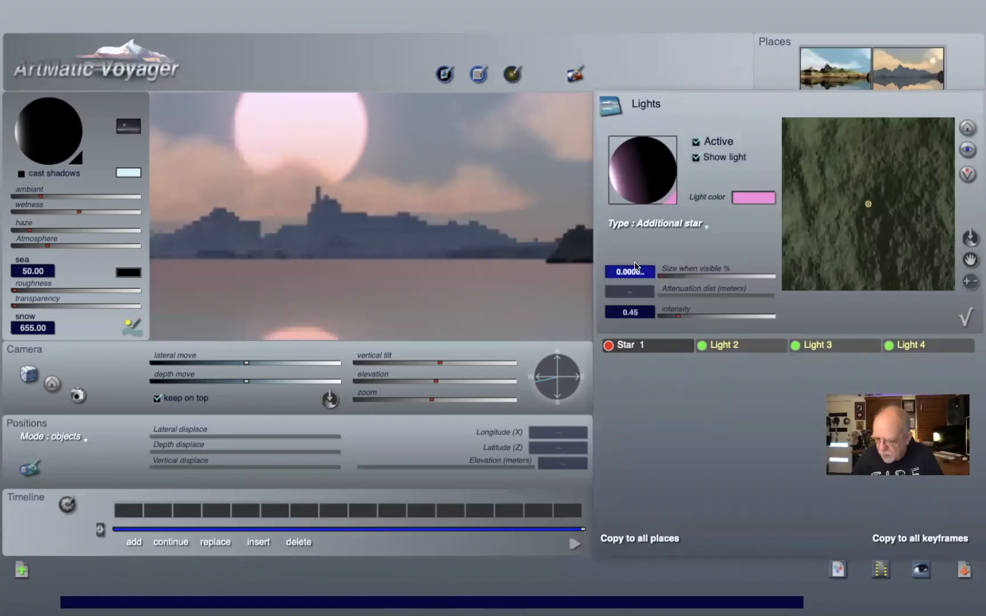
text(1)
key(Return)
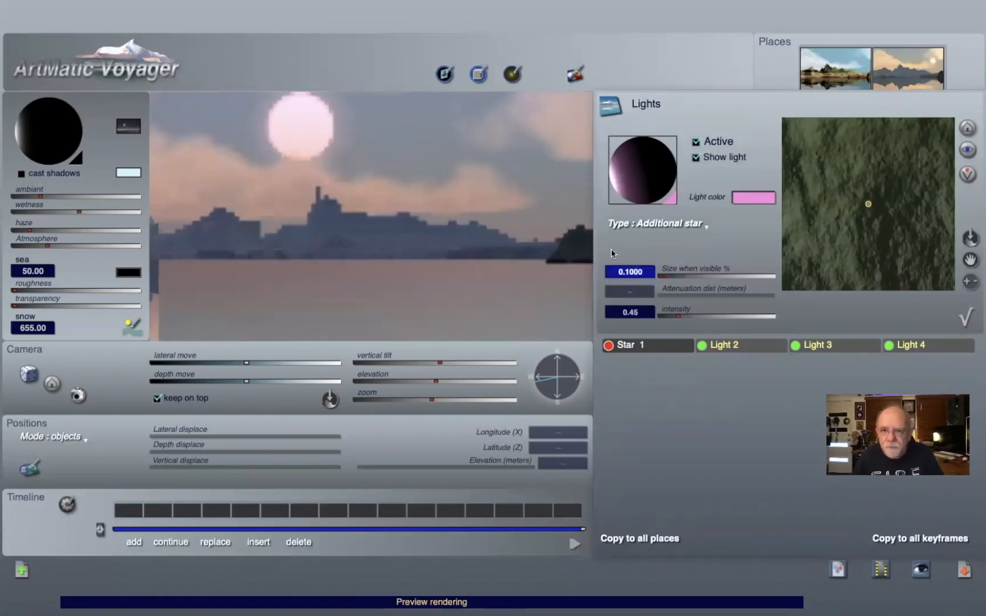
text(0..)
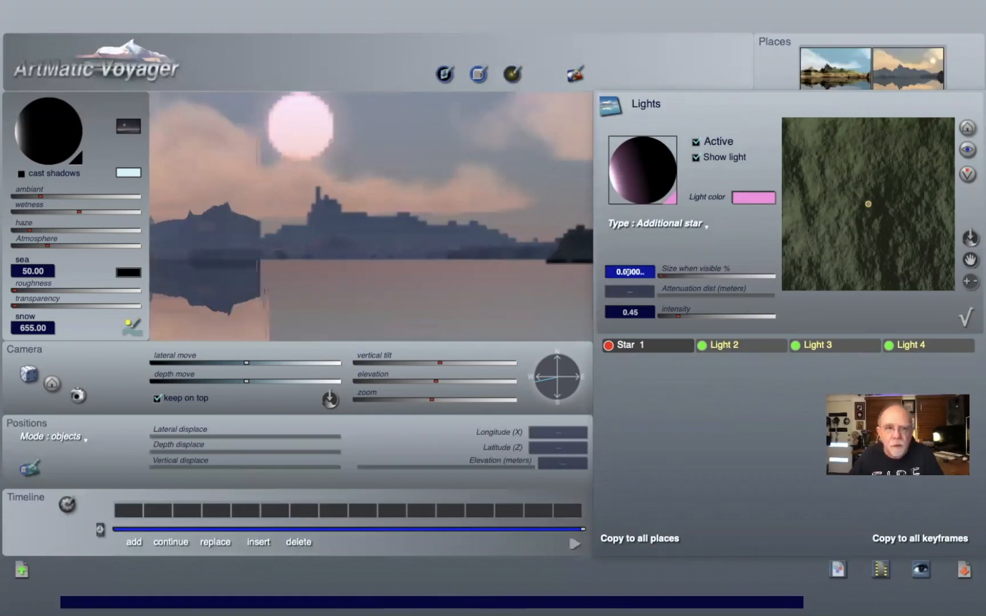
text(02)
key(Return)
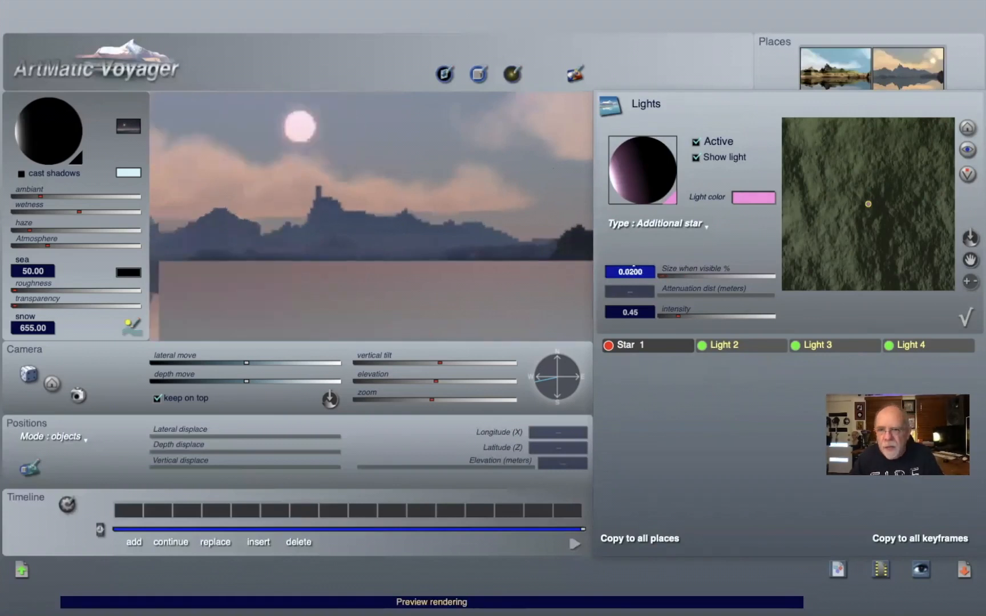
click(966, 316)
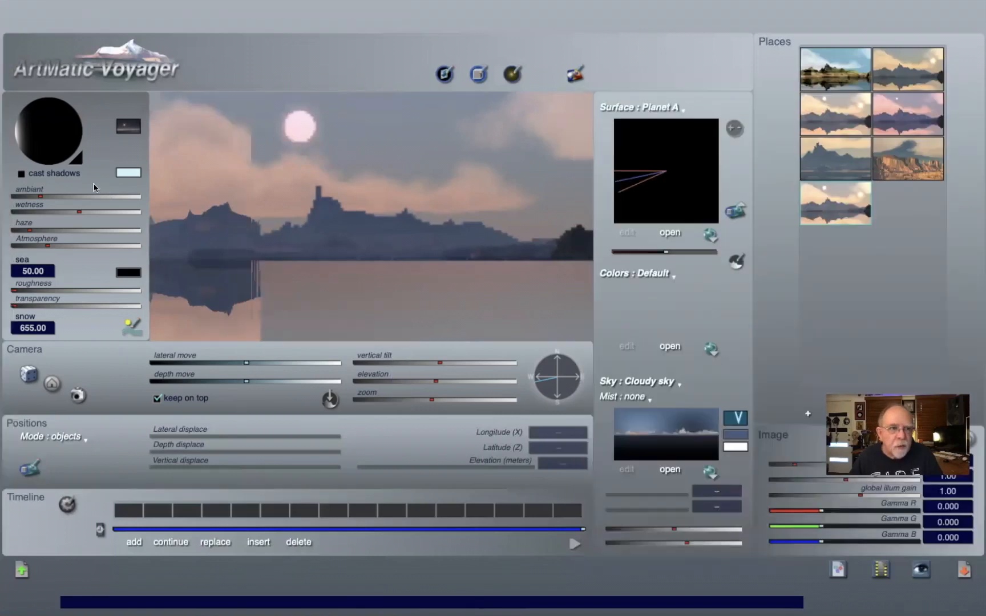
Step: Set the sun colour to a pale orange from the colour picker
click(80, 159)
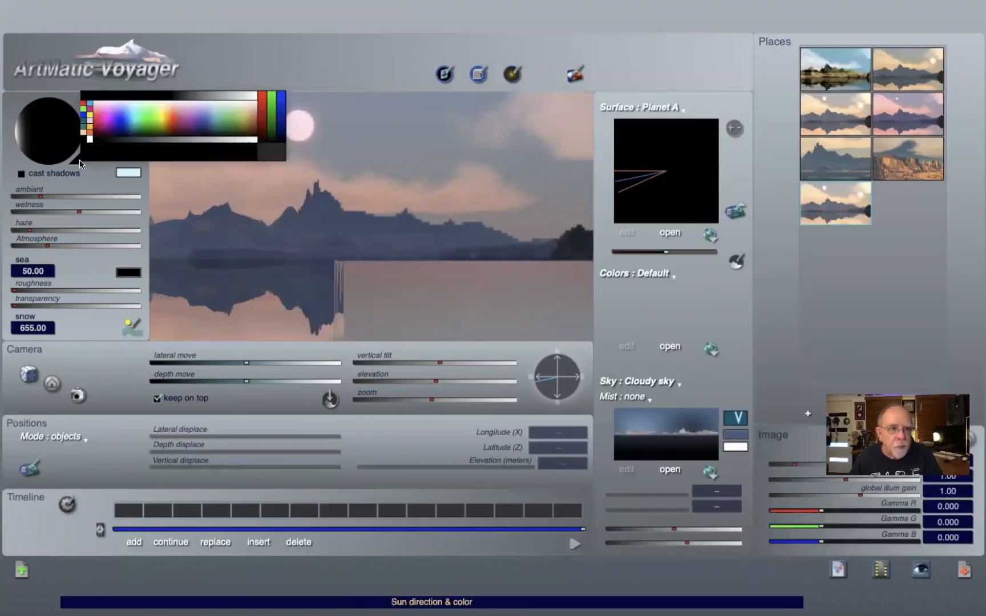
click(210, 209)
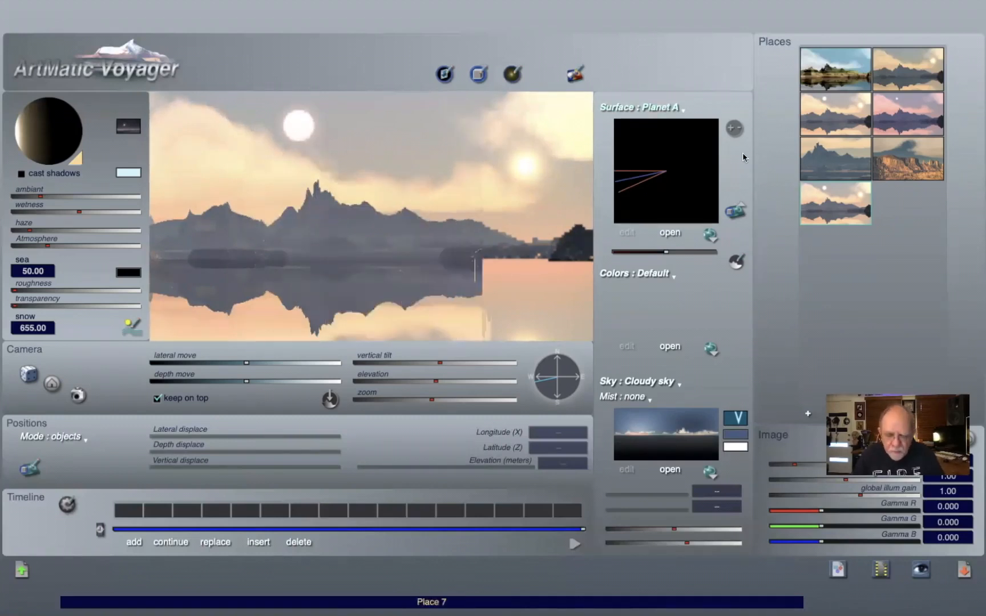
Step: In the Lights panel, reposition the additional star on its light sphere and set its intensity to 0.2
key(l)
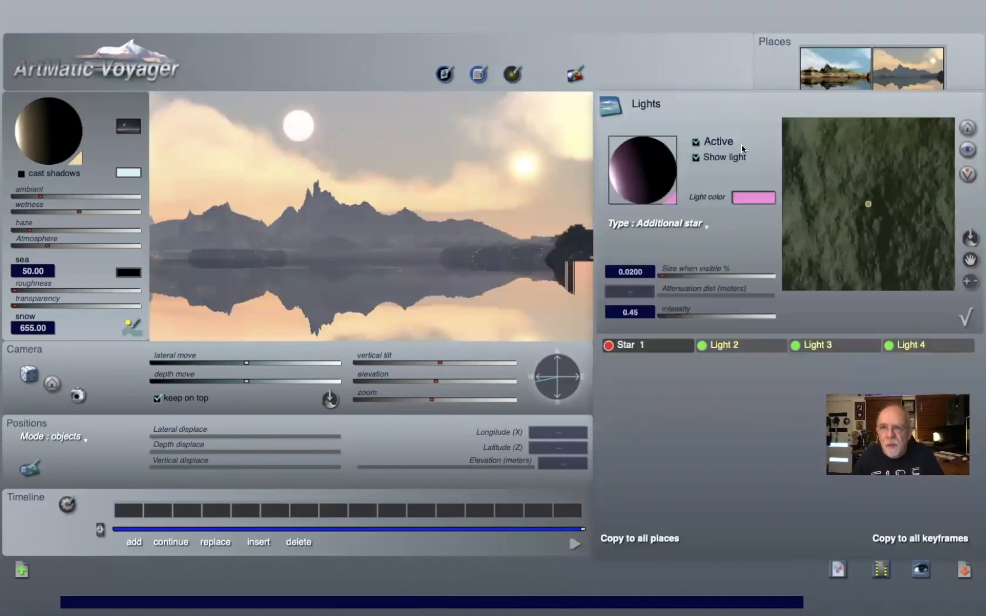
click(626, 180)
mouse_move(630, 180)
mouse_down()
mouse_move(660, 178)
mouse_move(648, 183)
mouse_up()
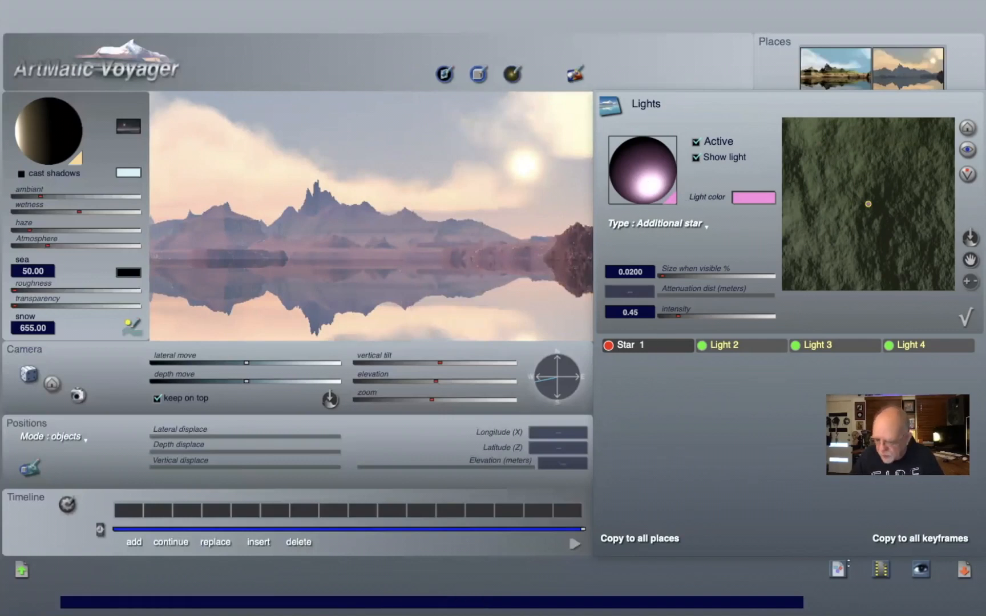
text(0.2)
key(Return)
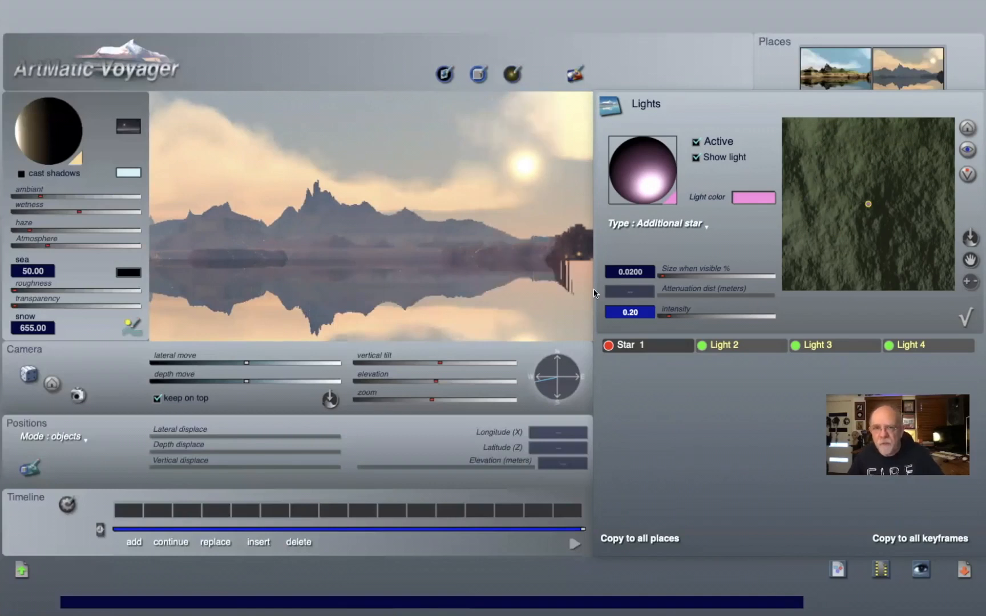
Step: Toggle the additional star off and on and set its intensity to 0.1
click(696, 143)
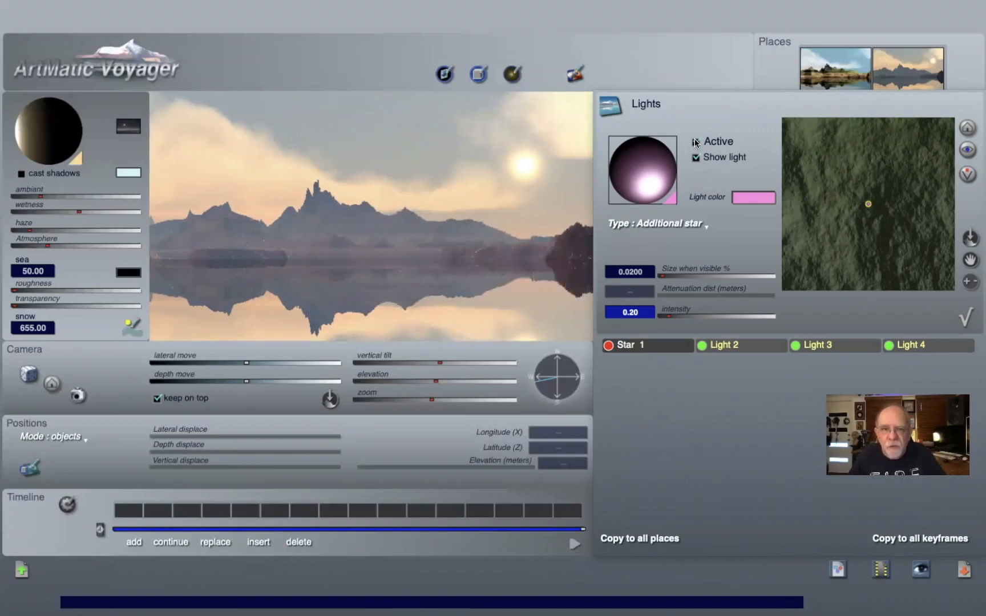
click(695, 143)
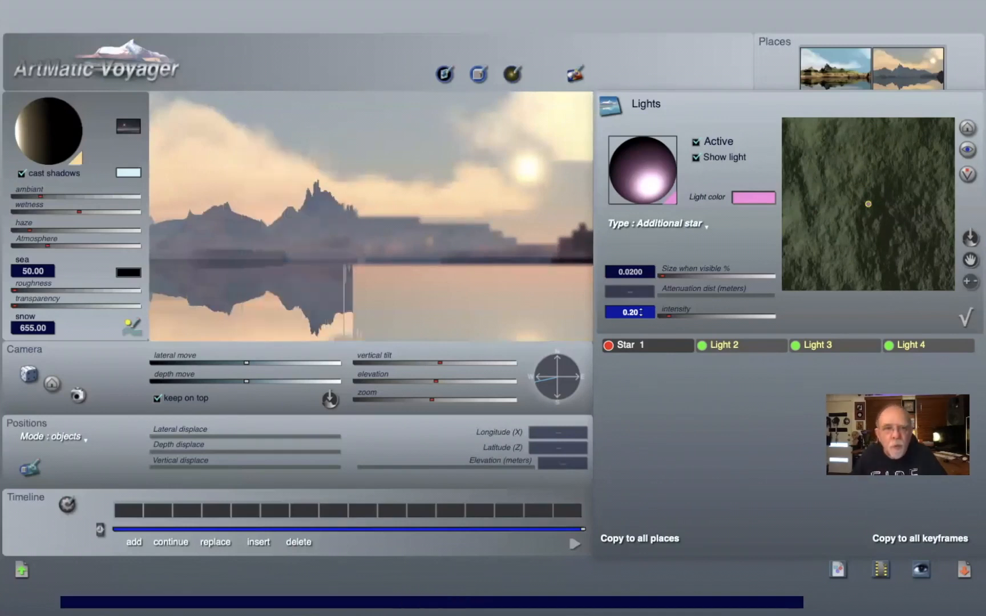
text(.)
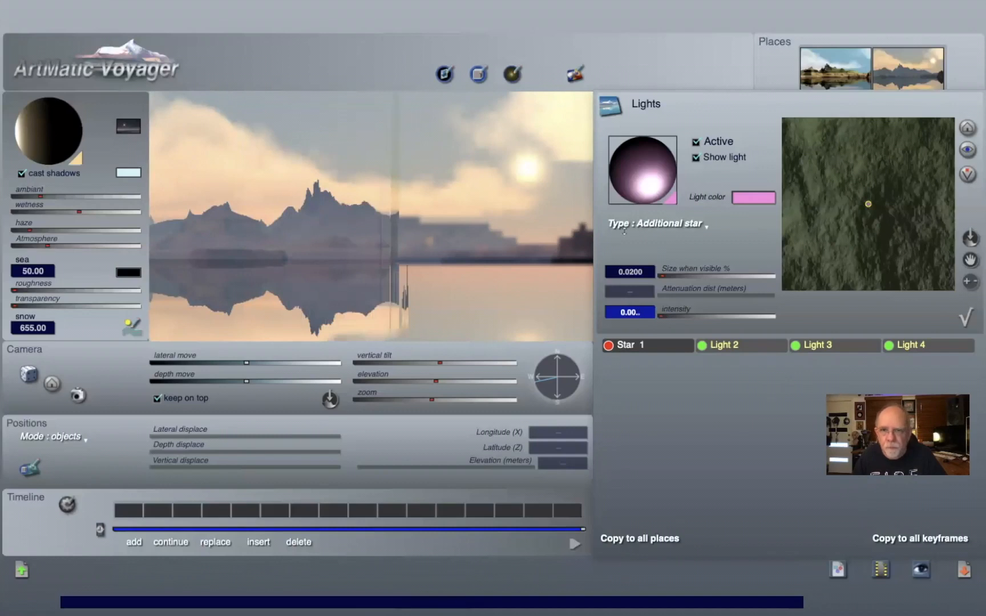
text(1)
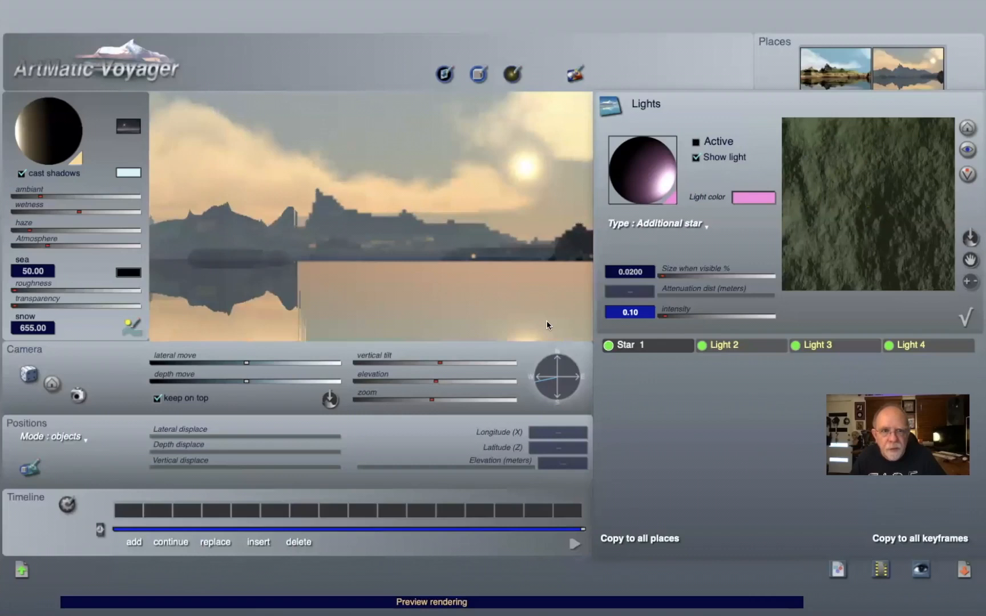
click(696, 142)
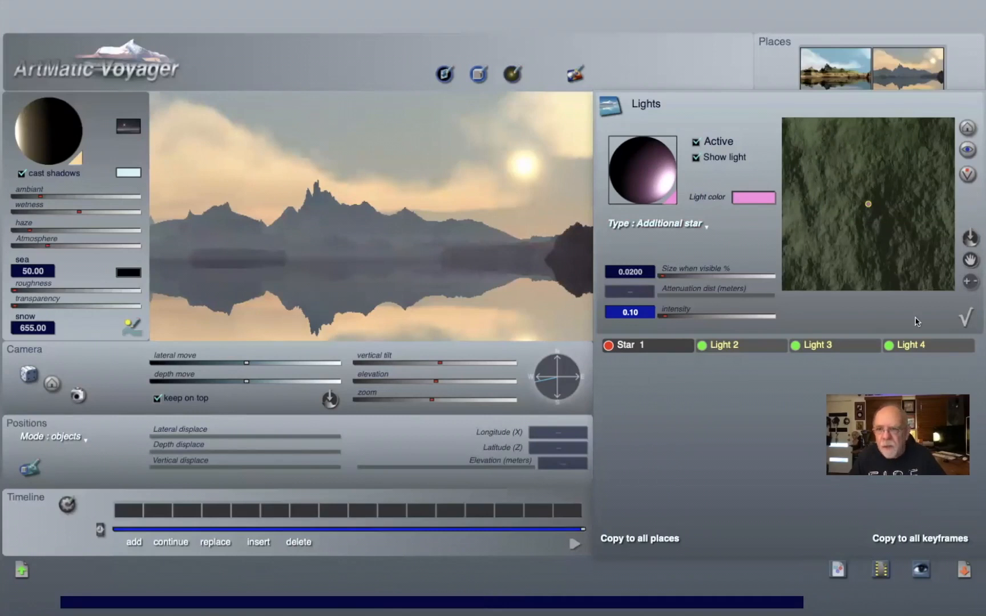
Step: Close the Lights panel and add the current view as a new place
click(966, 317)
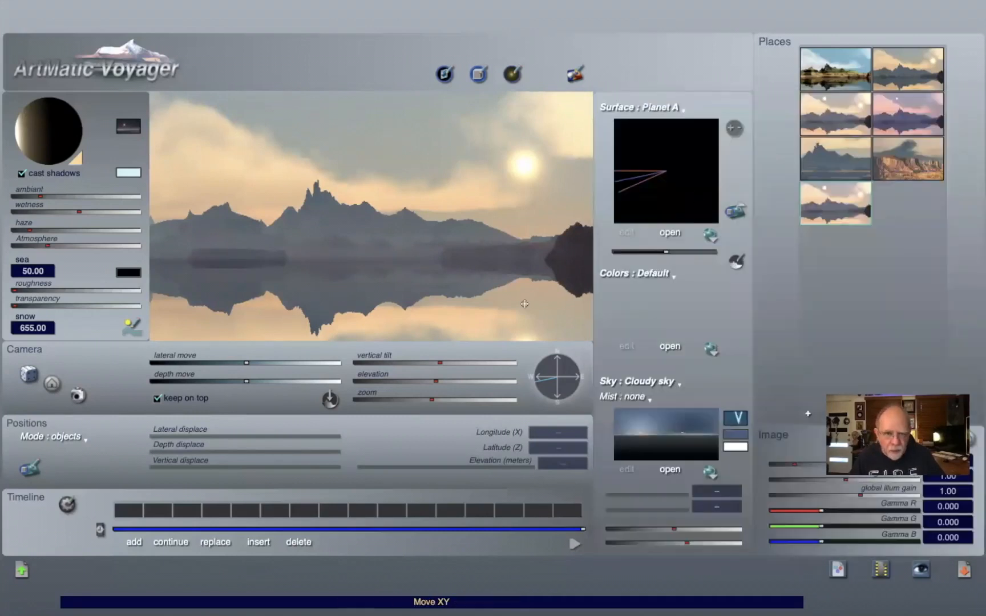
click(882, 322)
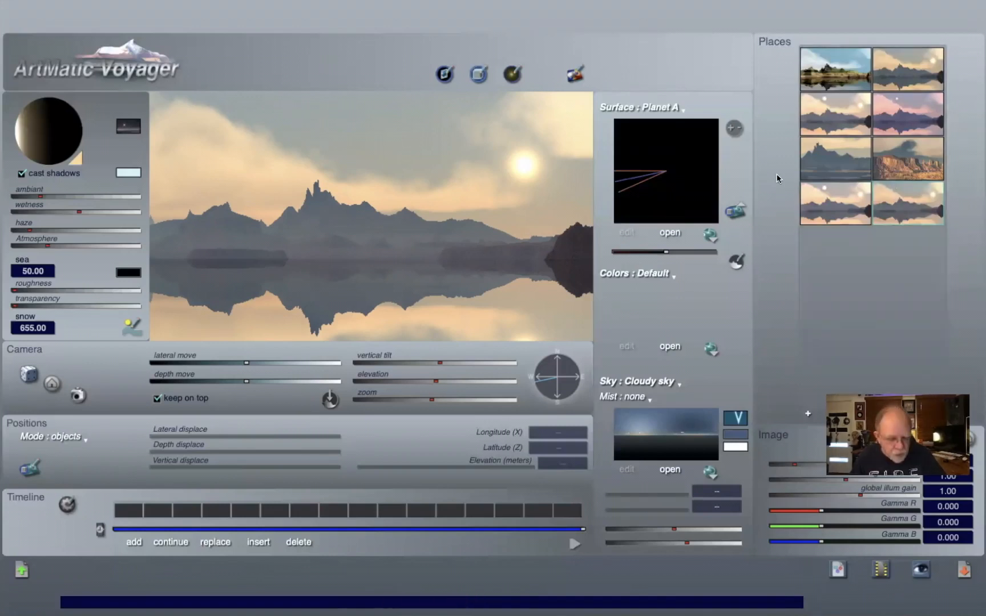
Step: Open the recent file lighting tute basic figure.vy
key(super+Tab)
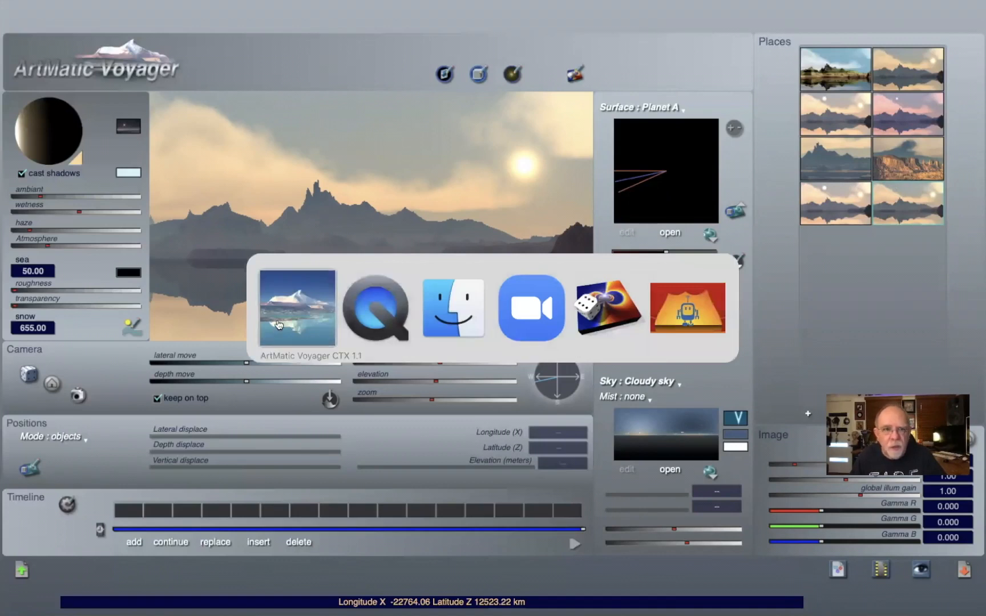
click(288, 348)
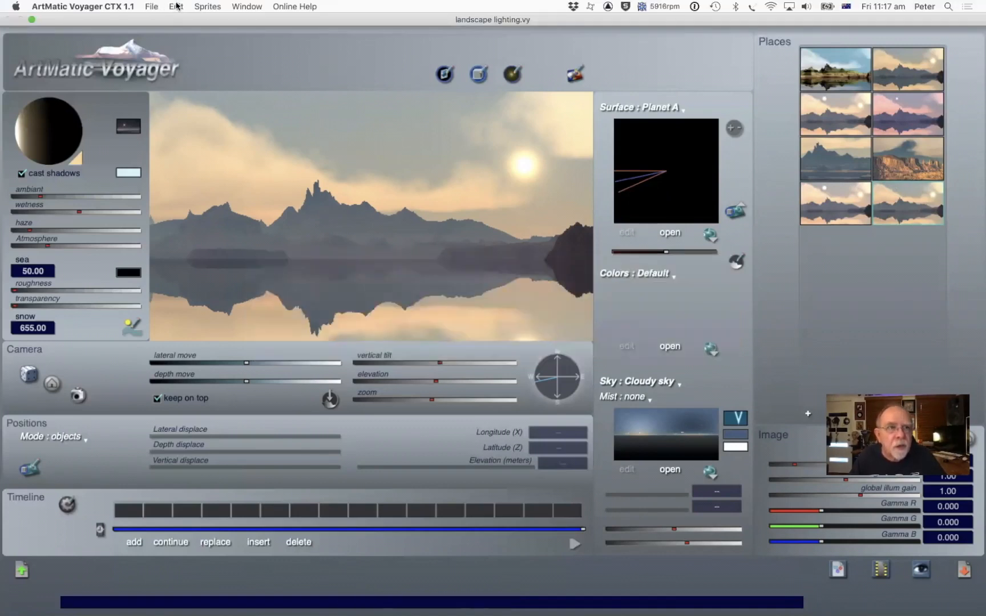
click(151, 6)
mouse_move(164, 46)
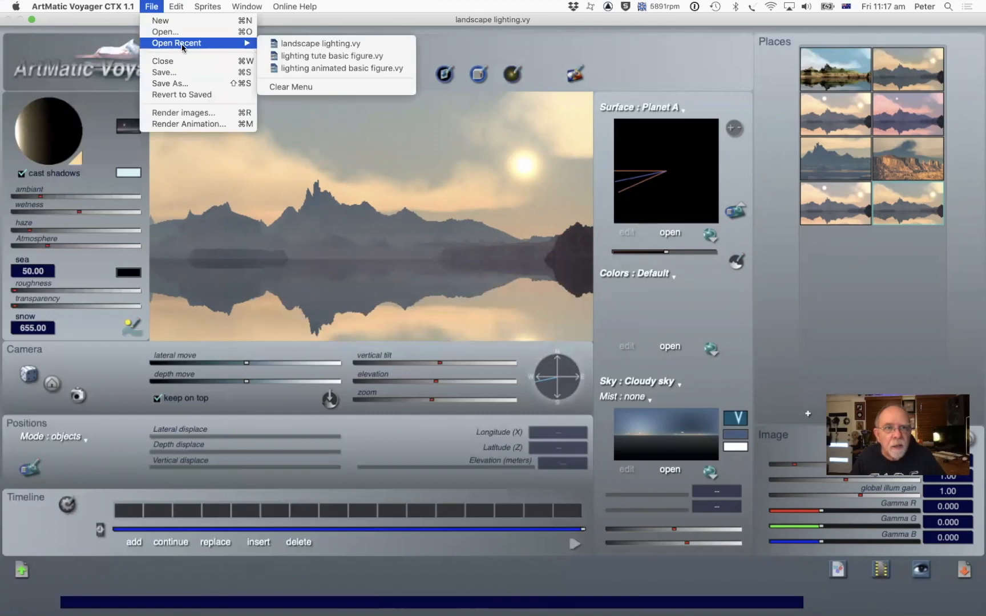
click(367, 56)
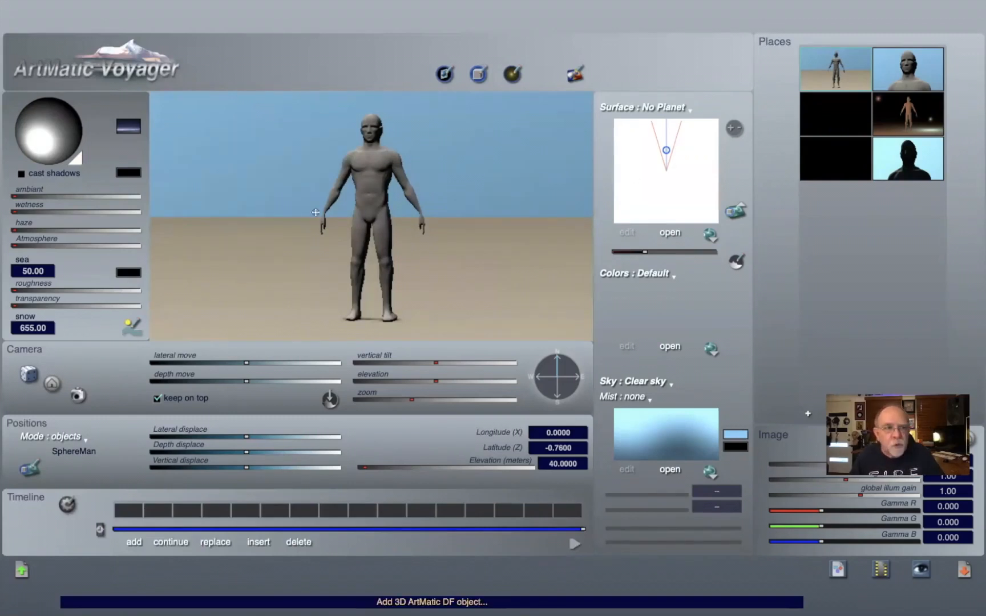
Step: Switch to the dark figure place and adjust the ambient and atmosphere settings
click(838, 122)
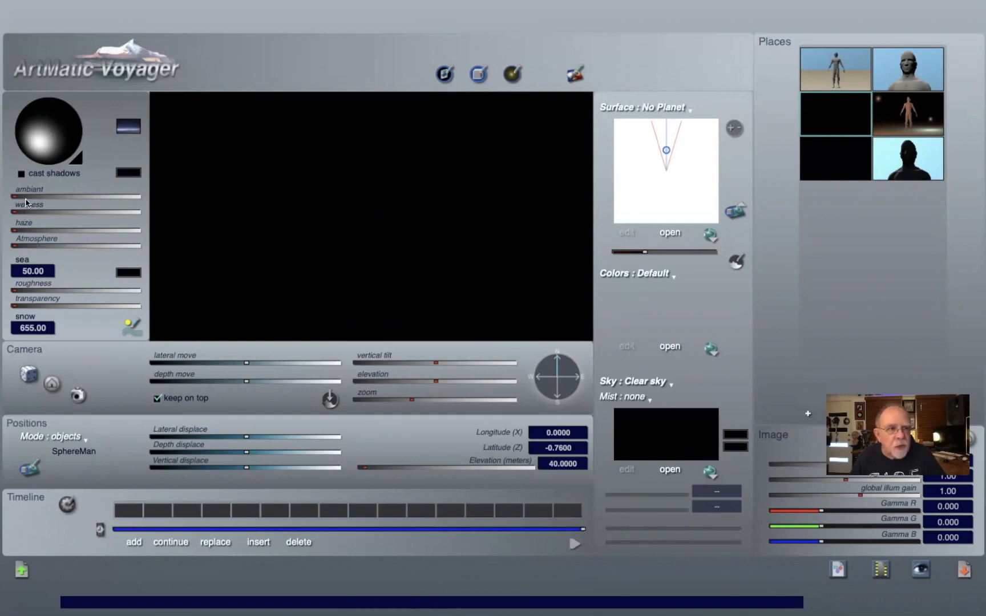
drag(27, 196, 38, 197)
click(31, 246)
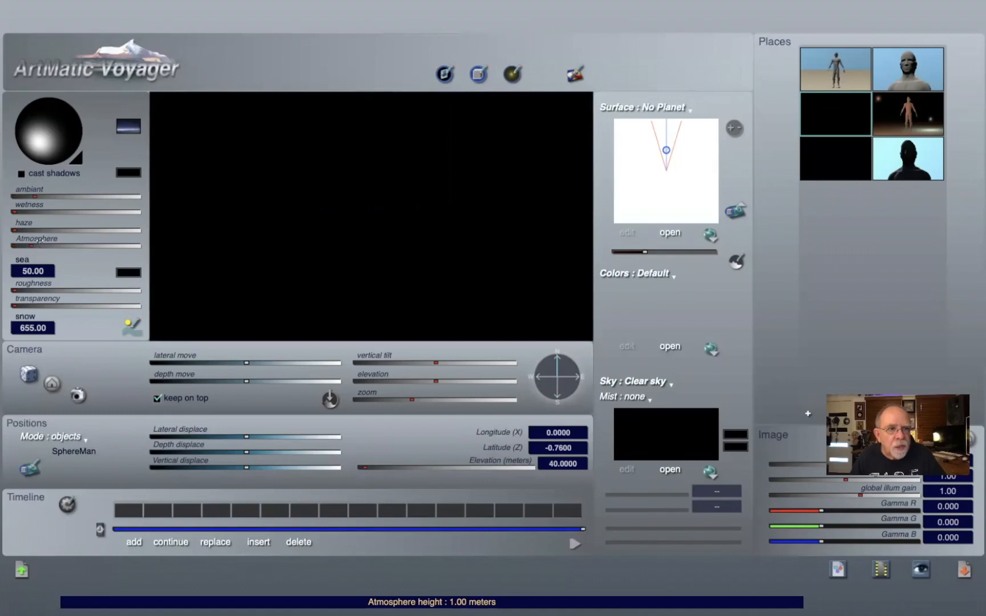
click(42, 246)
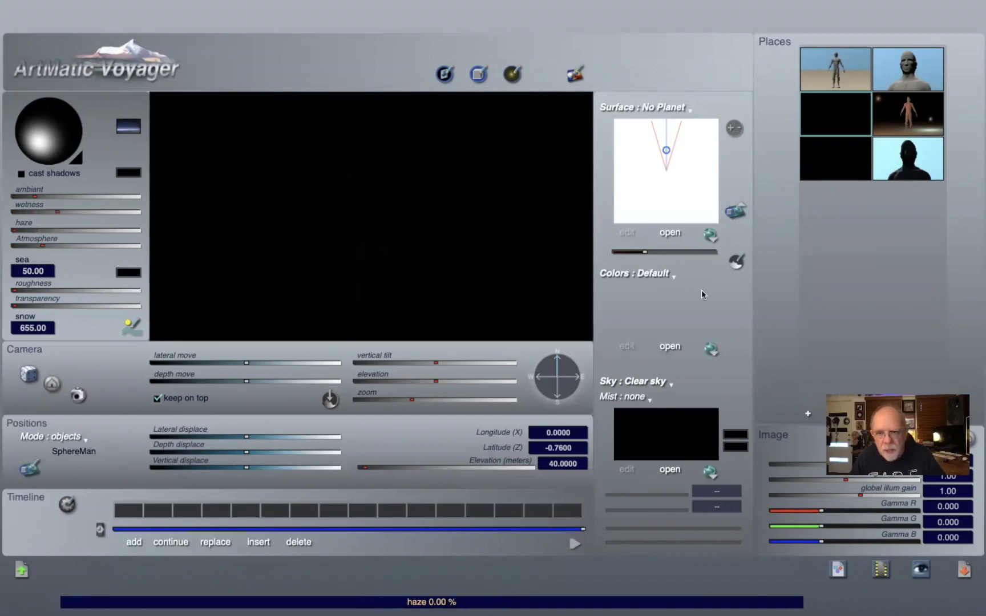
Step: Set the sky colour to pale blue and lower the ambient and atmosphere sliders to minimum
click(736, 435)
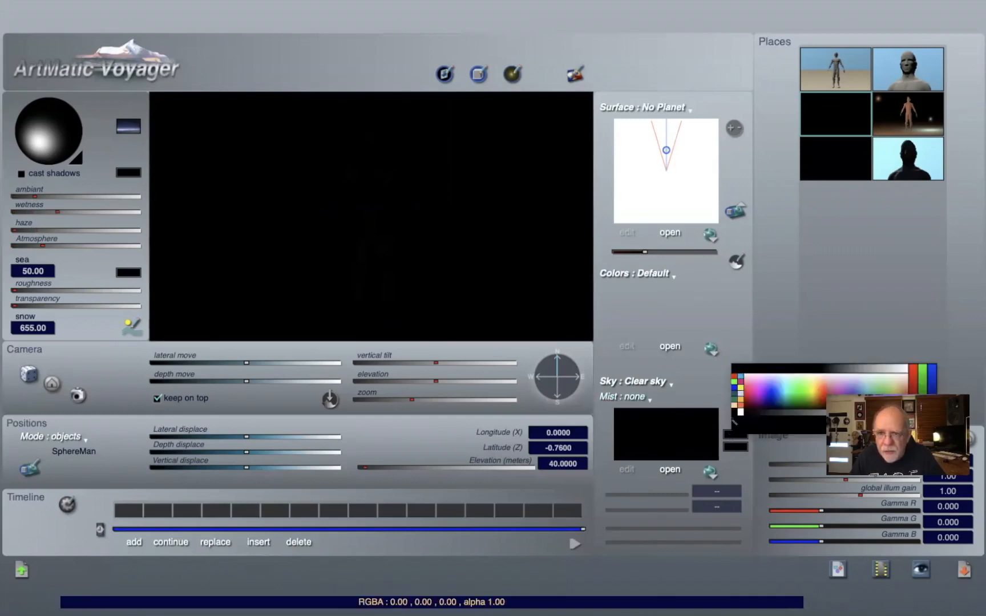
click(783, 381)
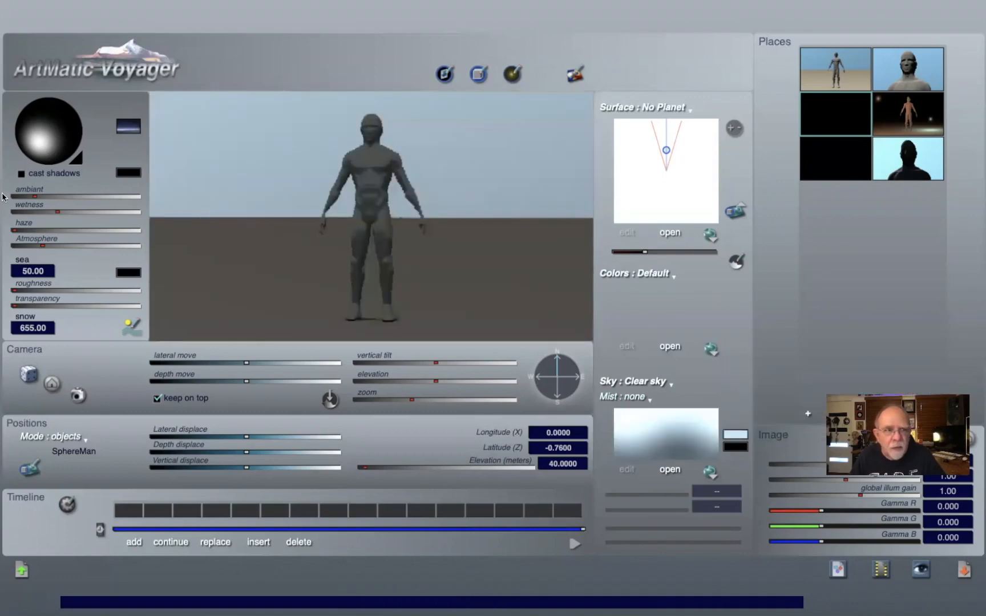
drag(35, 196, 12, 212)
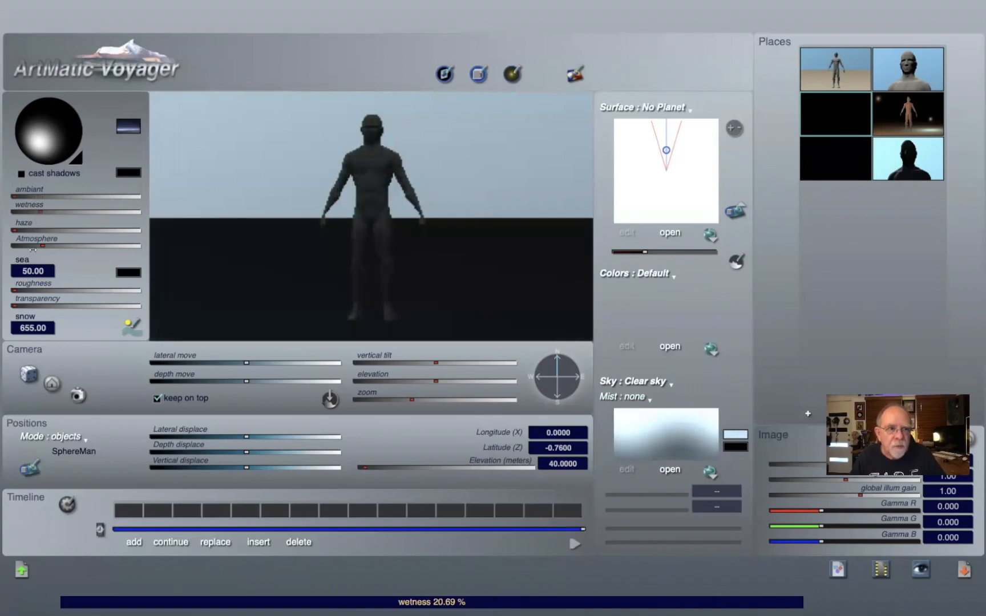
drag(33, 250, 13, 246)
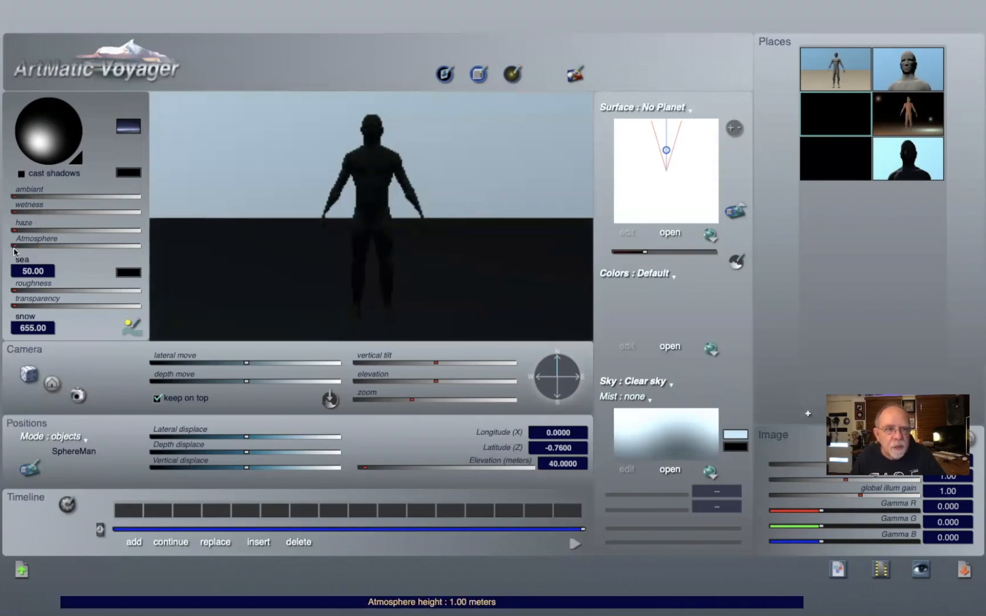
Step: Set the sky colour to black and open and close the DF Objects panel
click(744, 434)
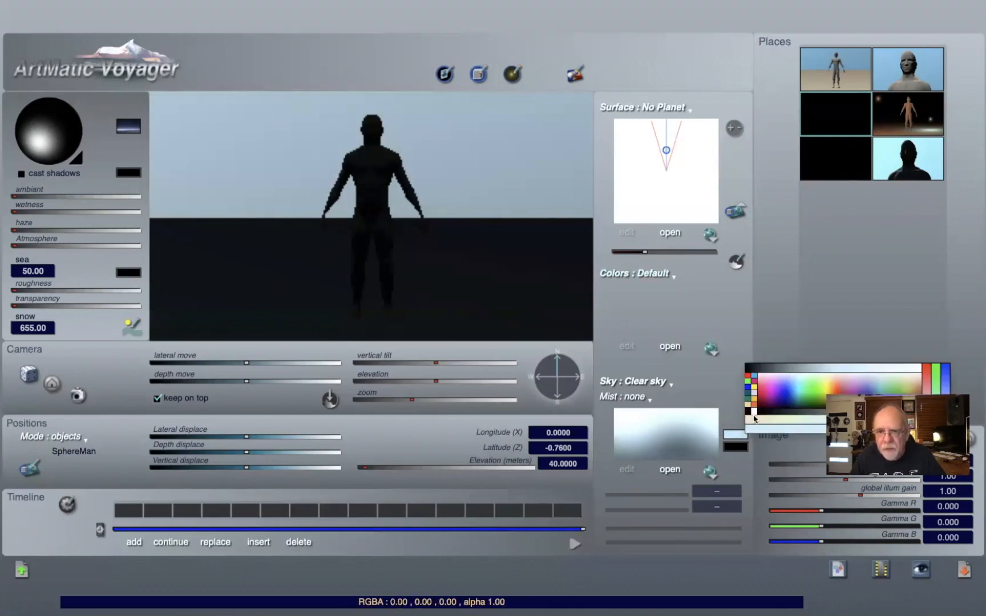
click(754, 419)
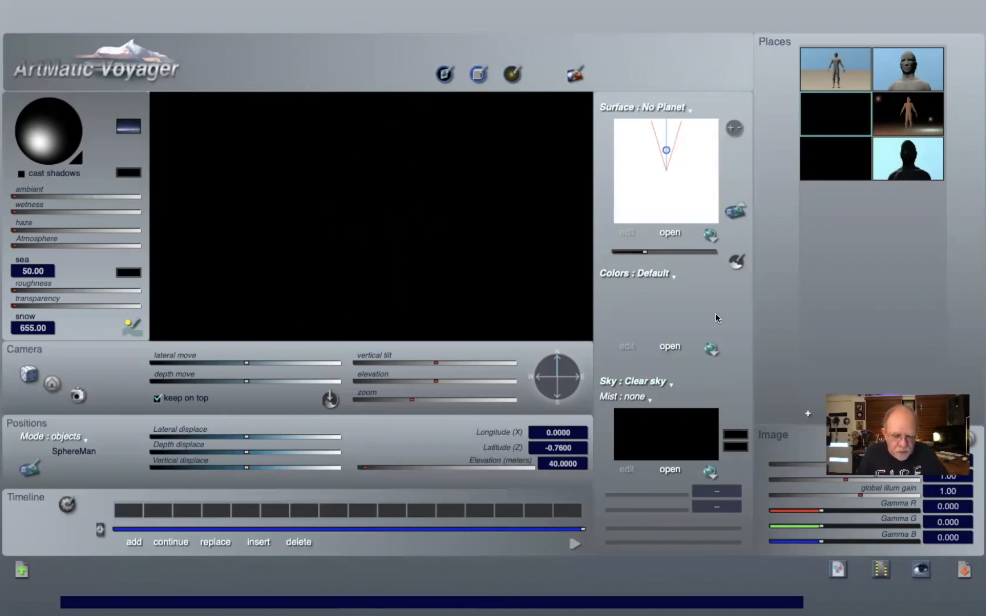
key(o)
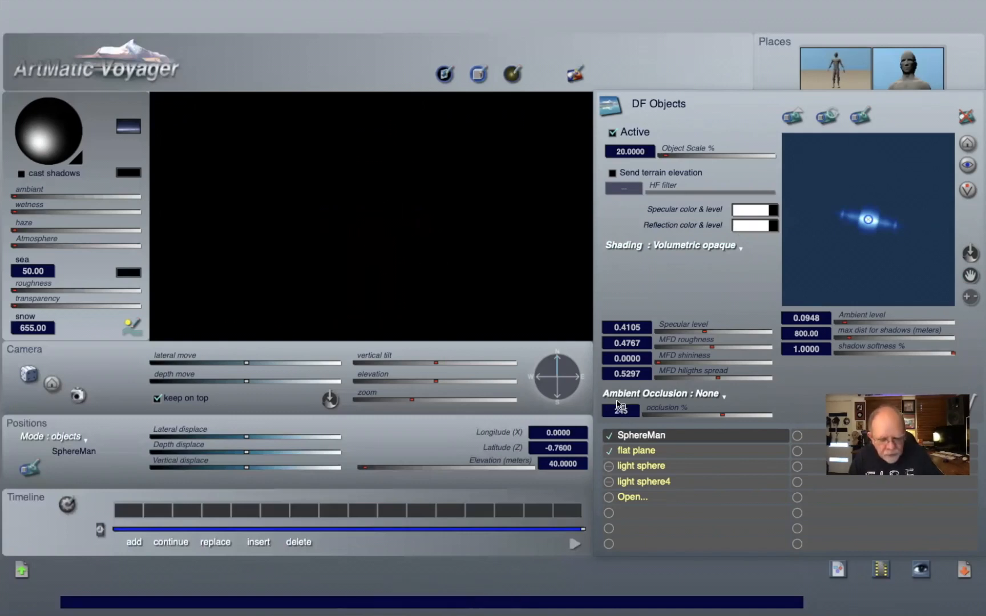
click(966, 406)
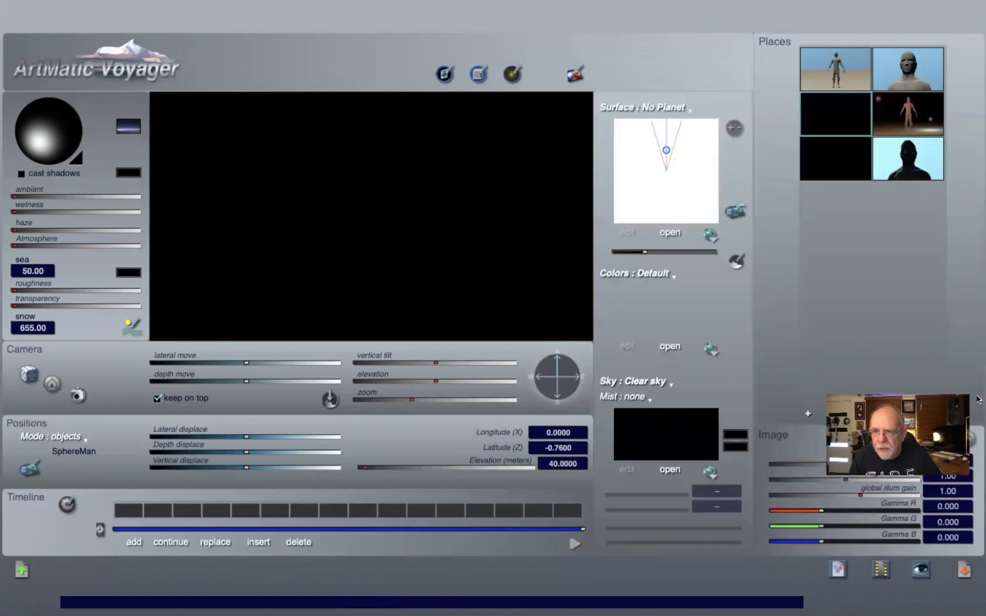
Step: Set the sky colour to pale cyan and raise the ambient to about 27% before dropping it to zero
click(735, 435)
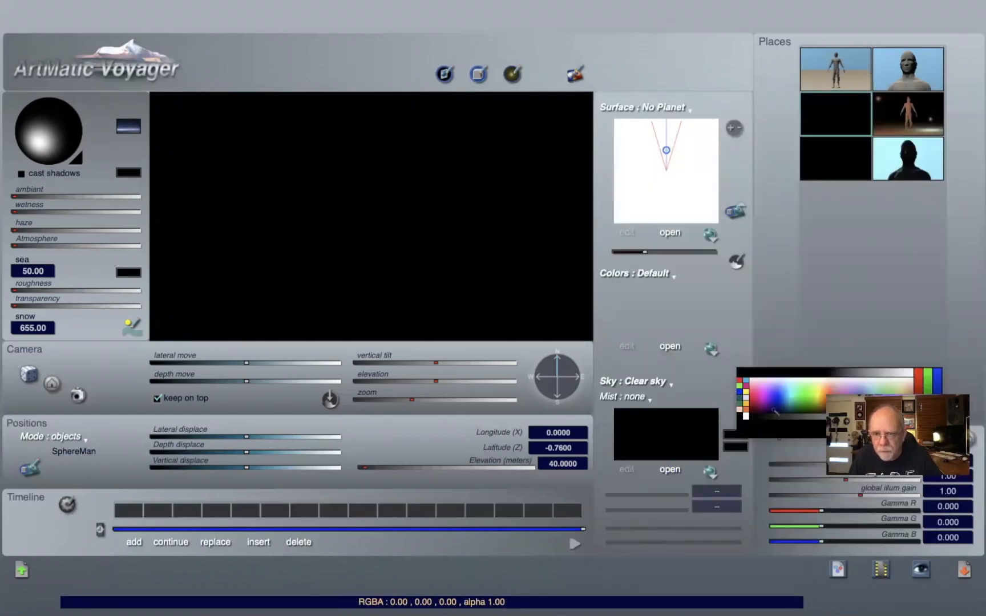
click(791, 385)
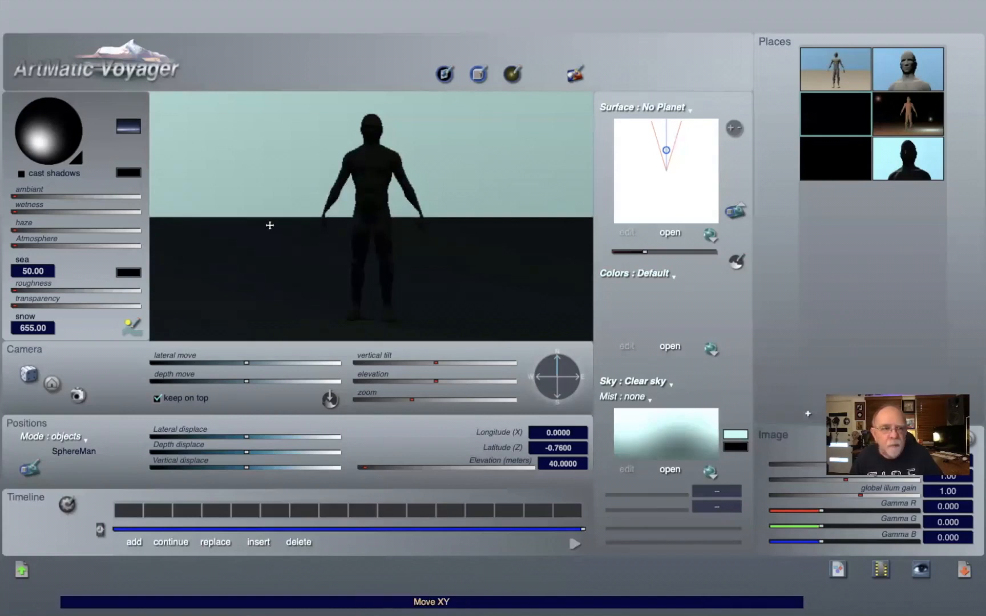
click(37, 196)
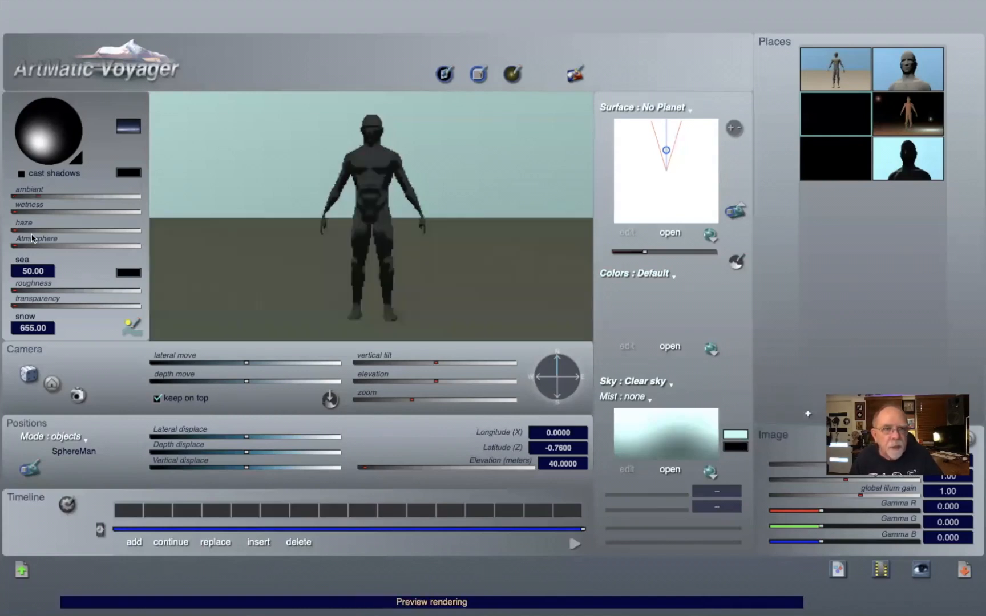
click(35, 195)
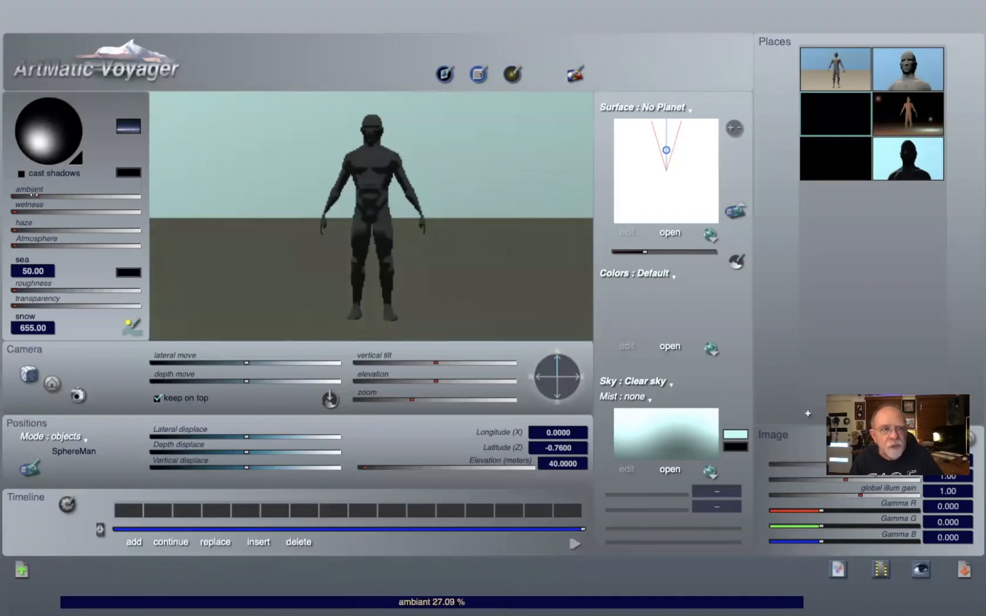
drag(5, 196, 1, 197)
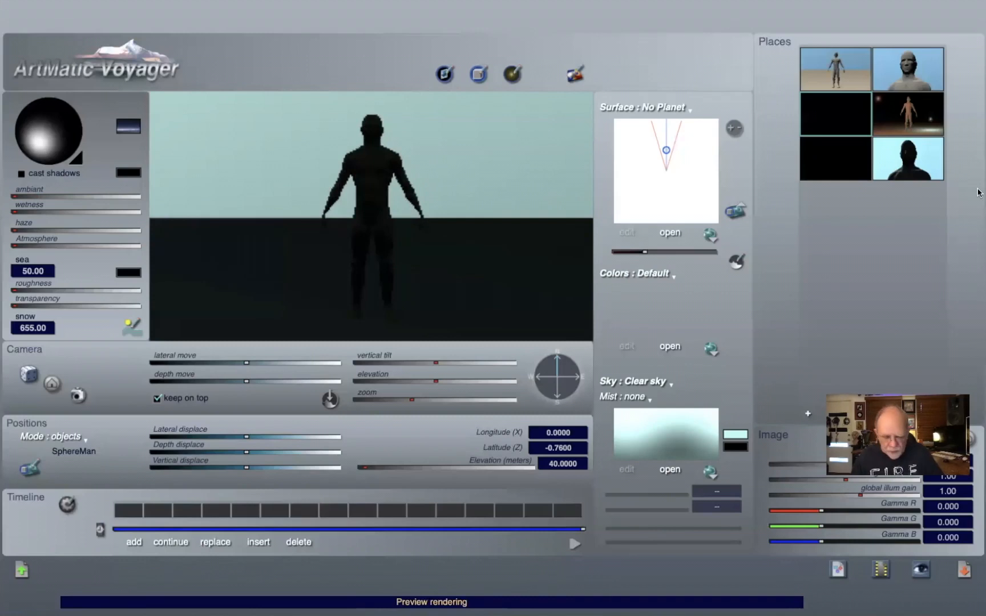
Step: In the DF Objects panel, raise the objects' ambient level to about 0.64
key(o)
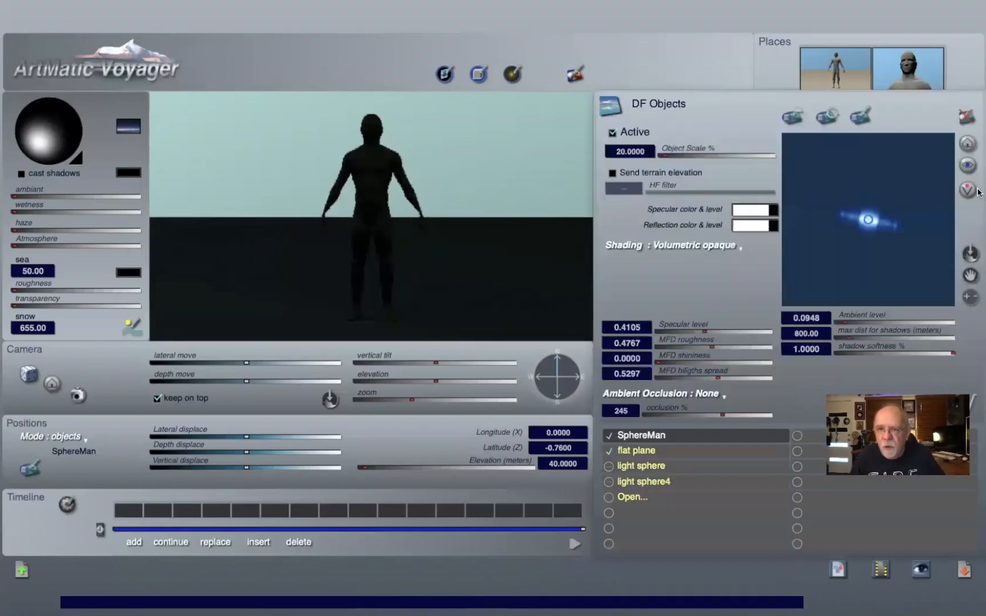
click(863, 322)
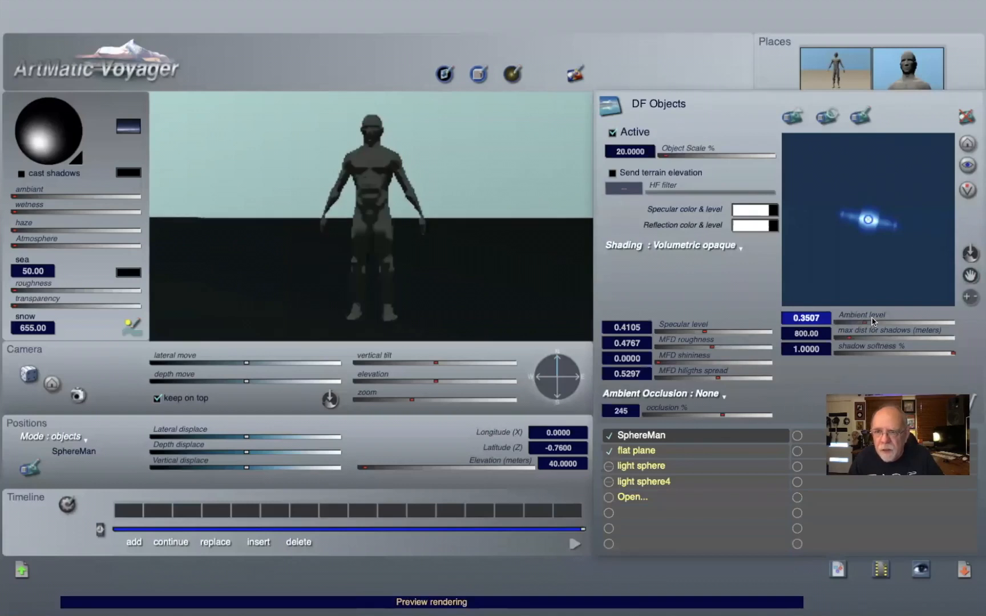
click(886, 323)
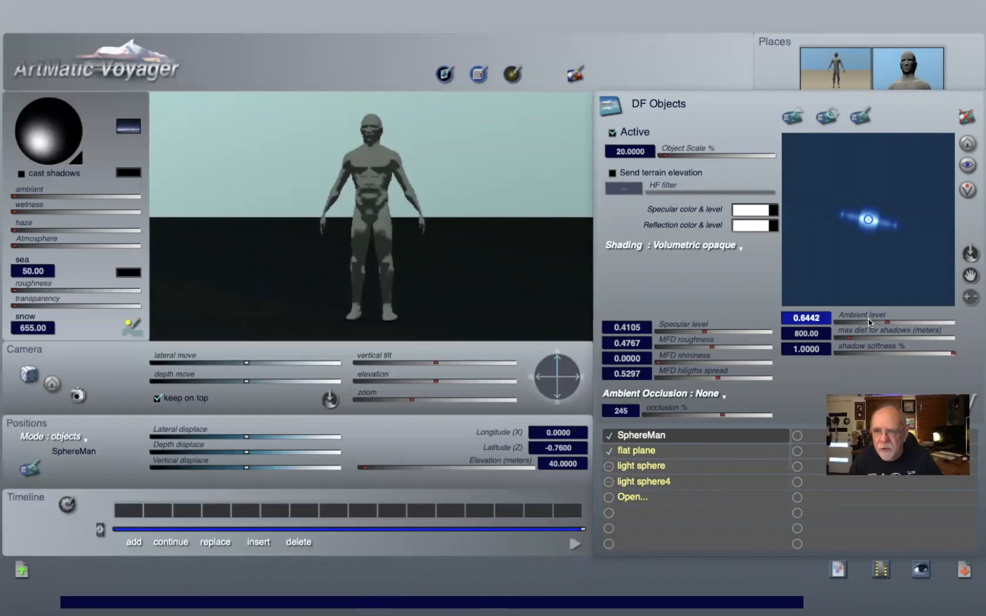
Step: Nudge the objects' ambient level and set the sky colour to black
drag(857, 321, 858, 317)
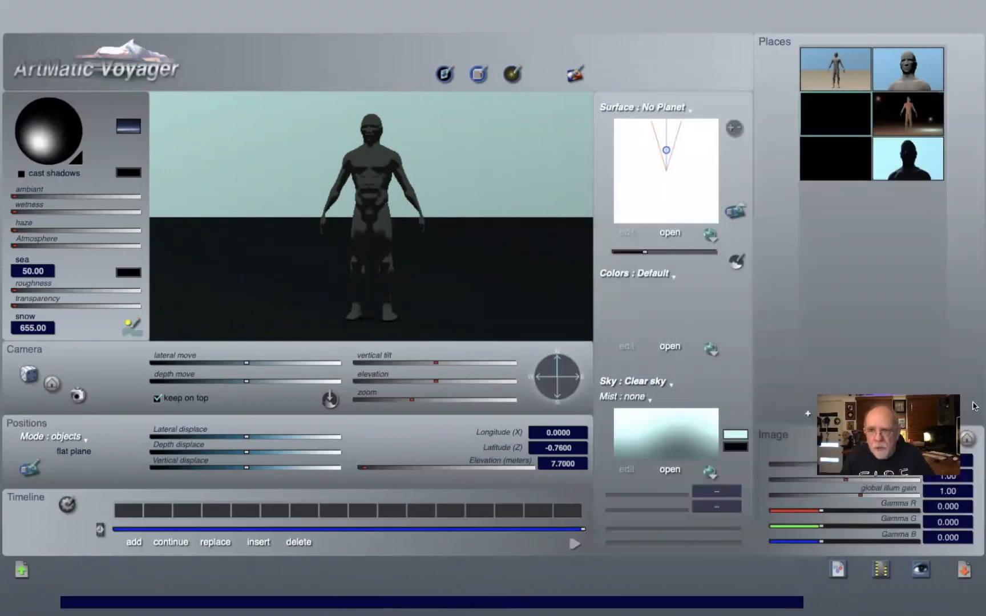
click(727, 437)
click(730, 417)
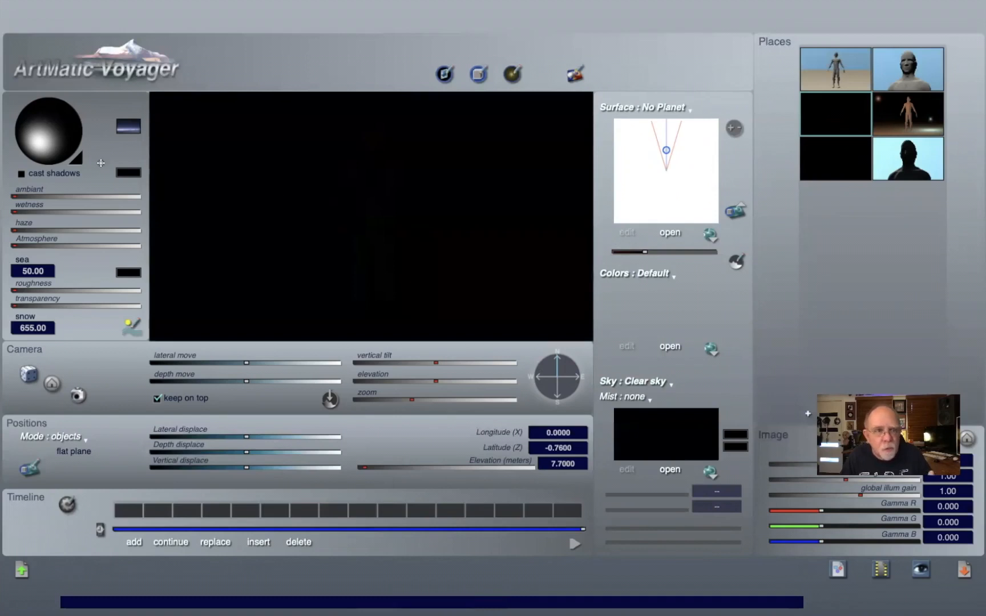
Step: Switch to the desert figure place, open the objects panel and set the flat plane's occlusion to 0
click(838, 58)
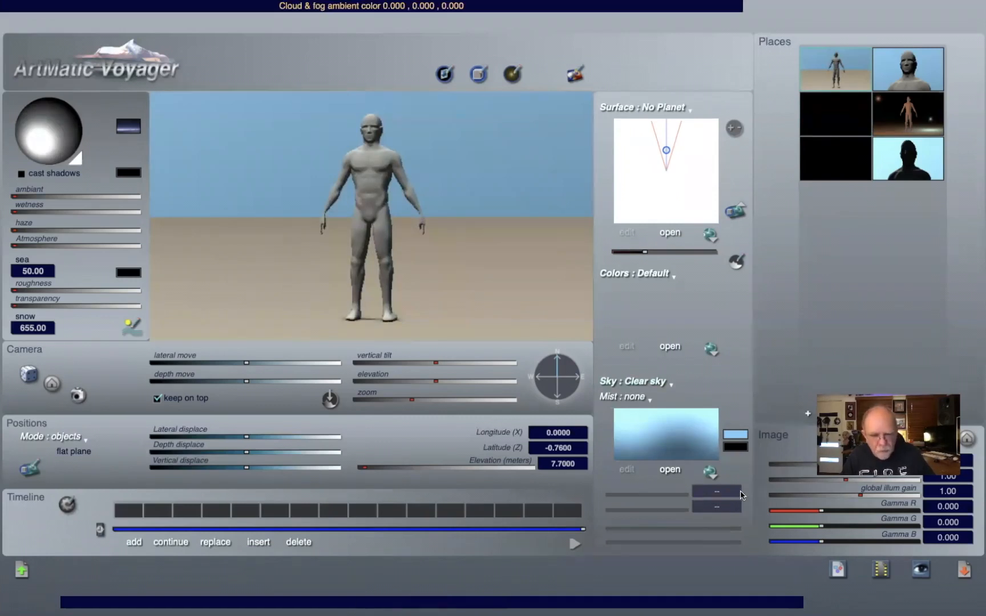
key(o)
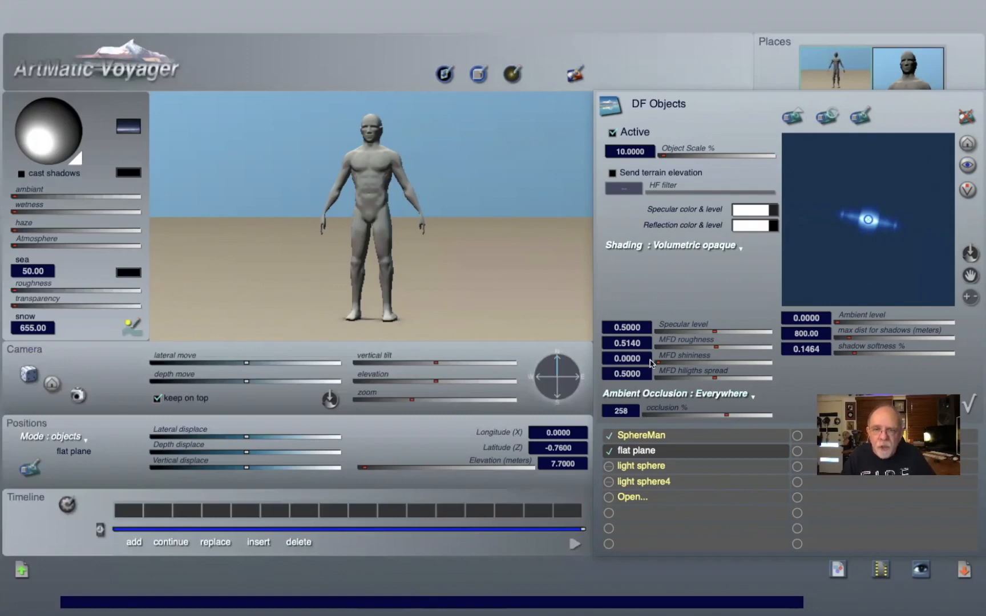
click(697, 414)
drag(697, 415, 193, 415)
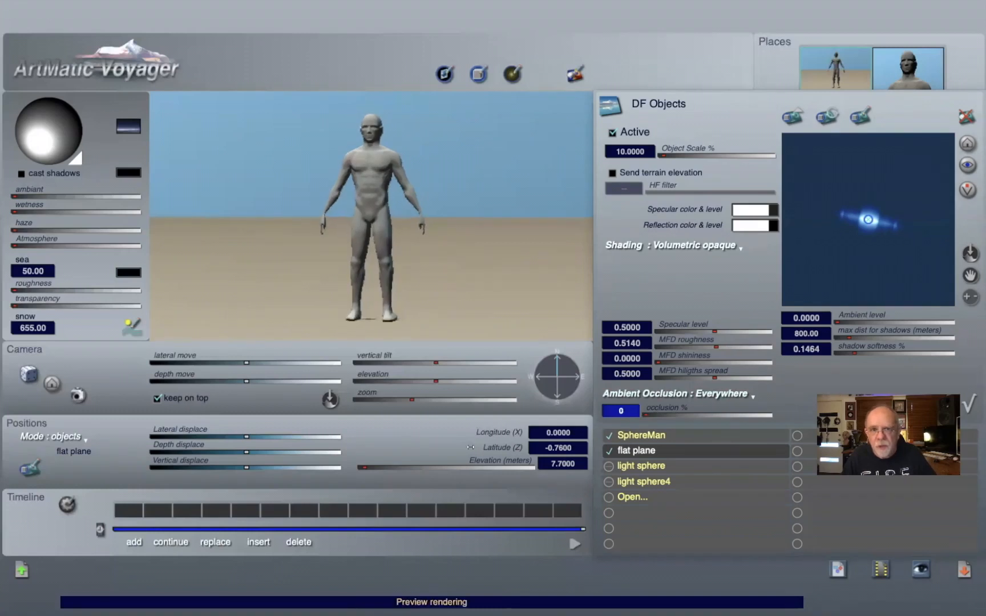
Step: Set the SphereMan's occlusion to about 154 and the flat plane's occlusion to about 141
click(673, 436)
drag(665, 416, 62, 383)
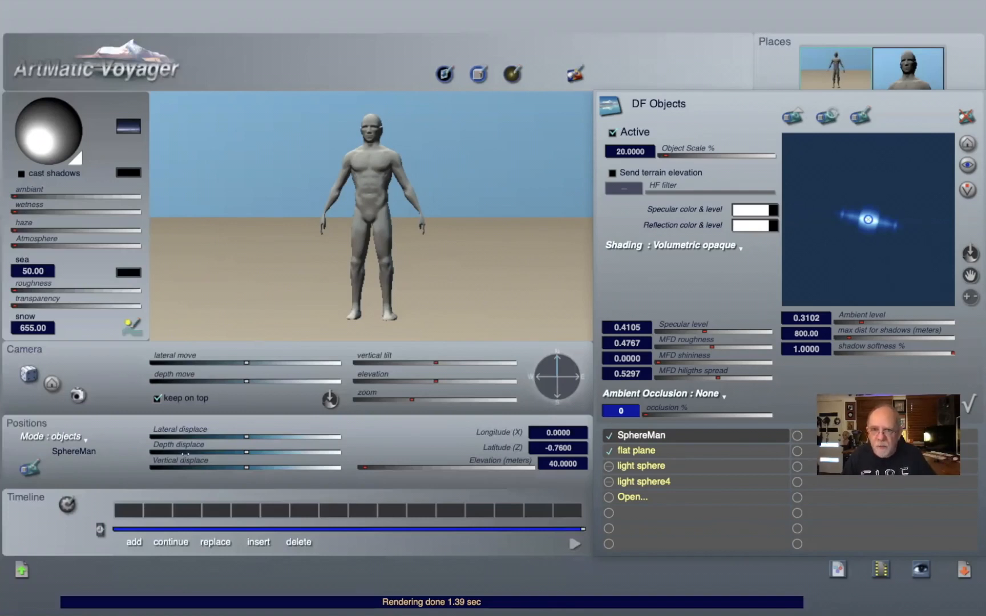
click(690, 415)
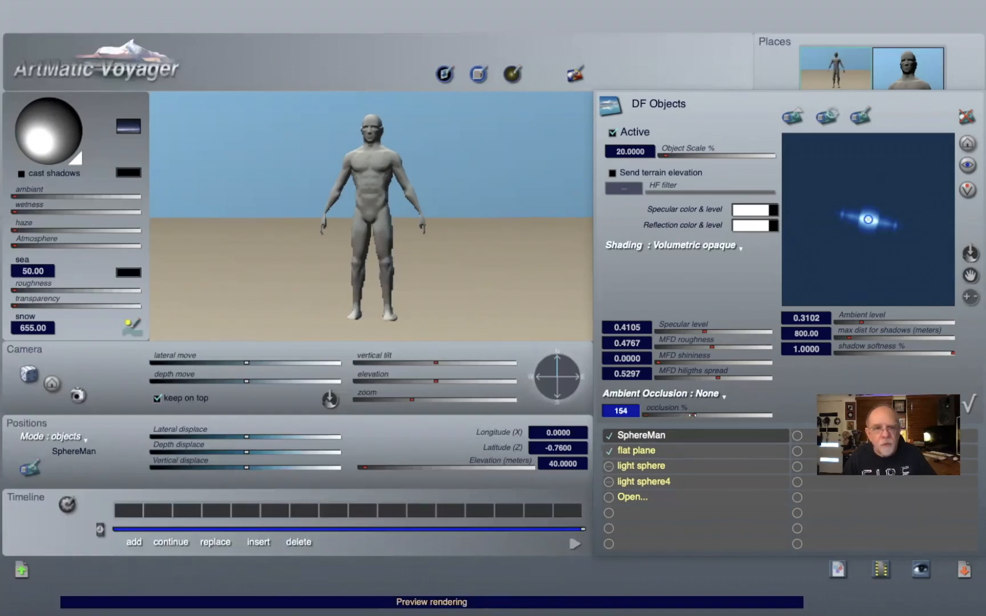
click(671, 451)
click(689, 414)
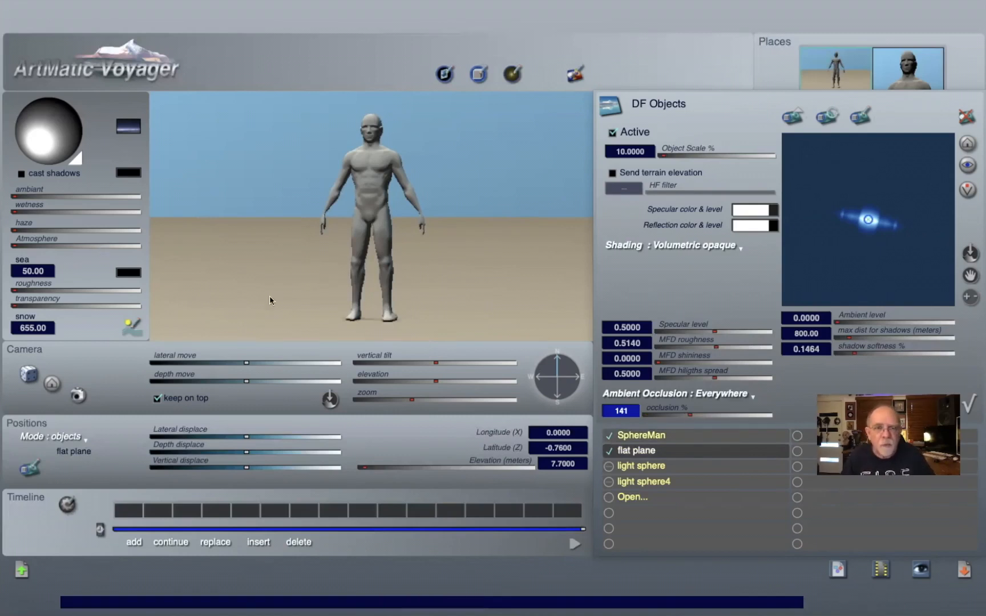
Step: Turn on cast shadows and set the SphereMan's occlusion to about 185, closing the objects panel
click(21, 173)
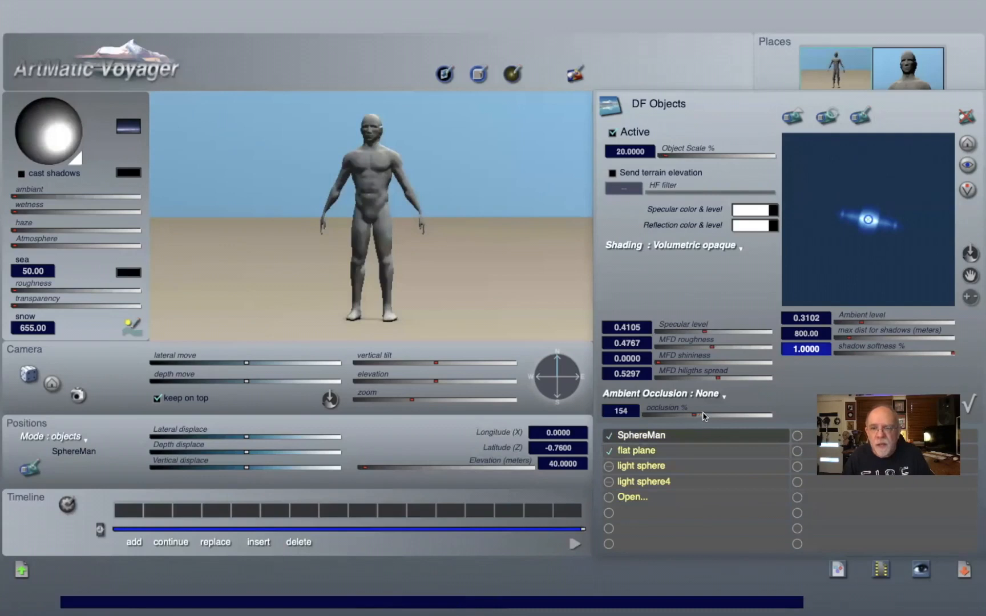
drag(736, 416, 703, 416)
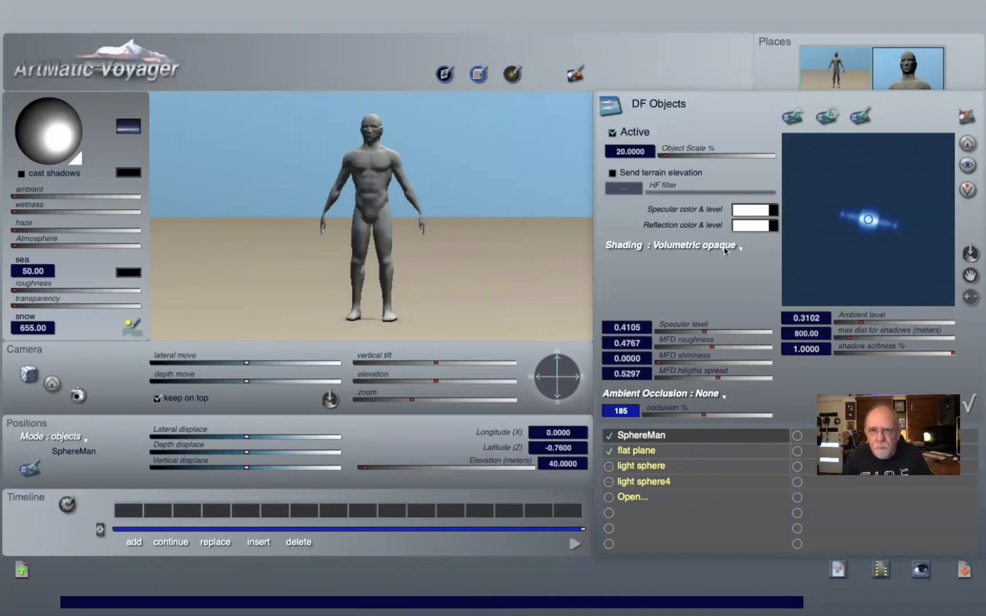
click(969, 403)
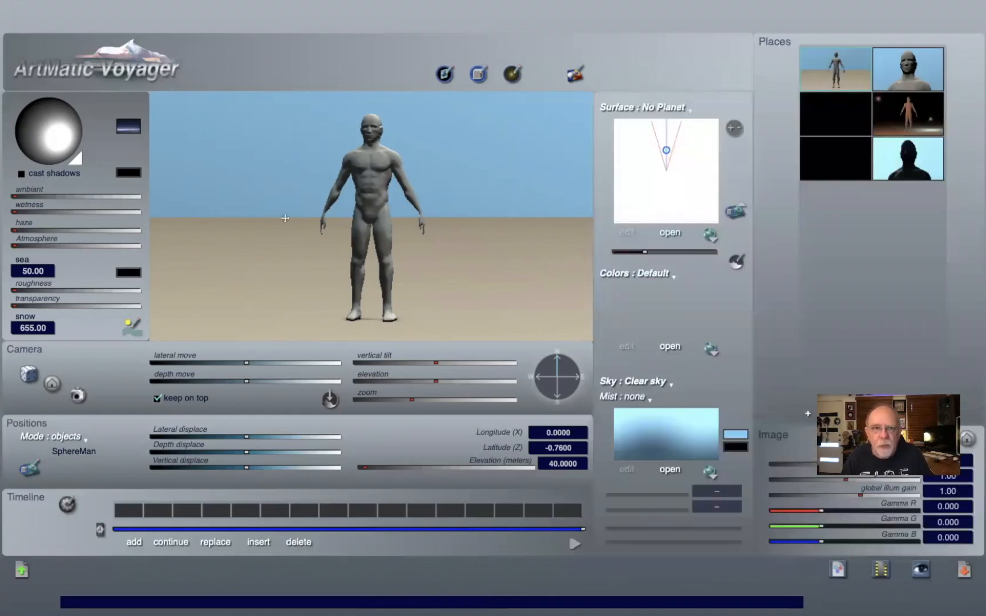
Step: Open the dark figure place and the Lights panel, centring the lights map on Light 1 and the eye
click(826, 122)
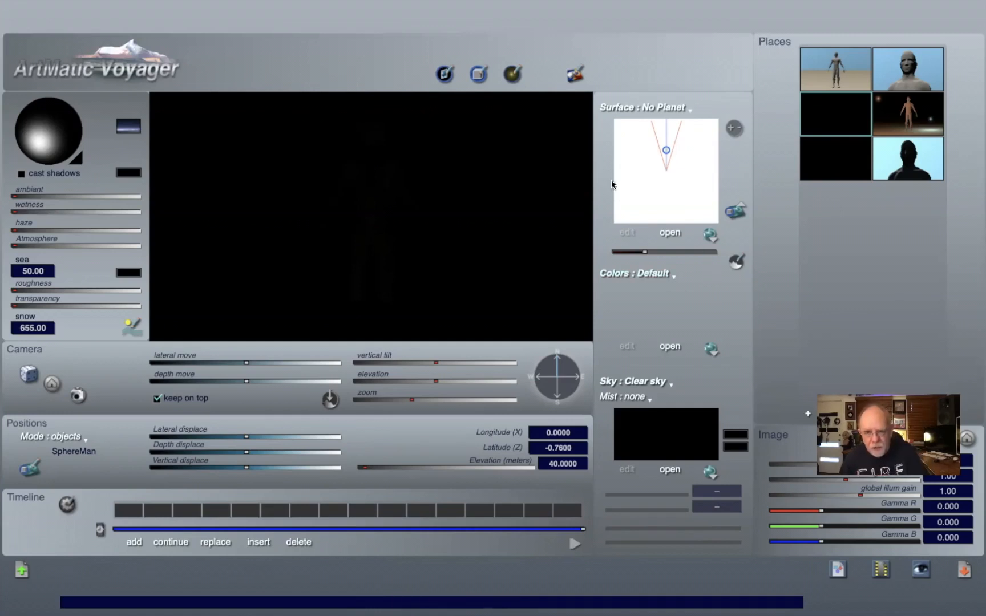
key(super+l)
click(630, 343)
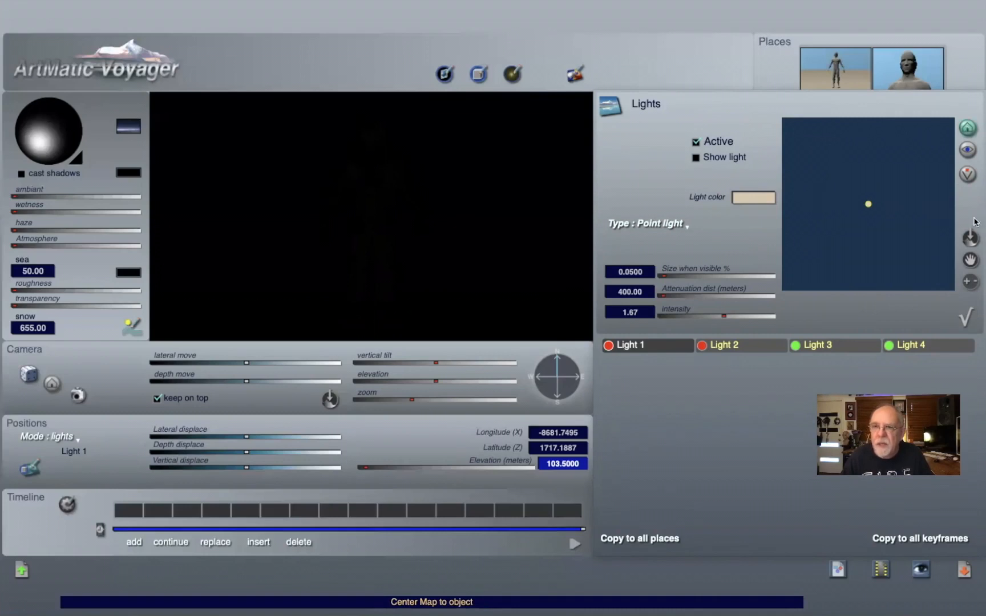
click(967, 176)
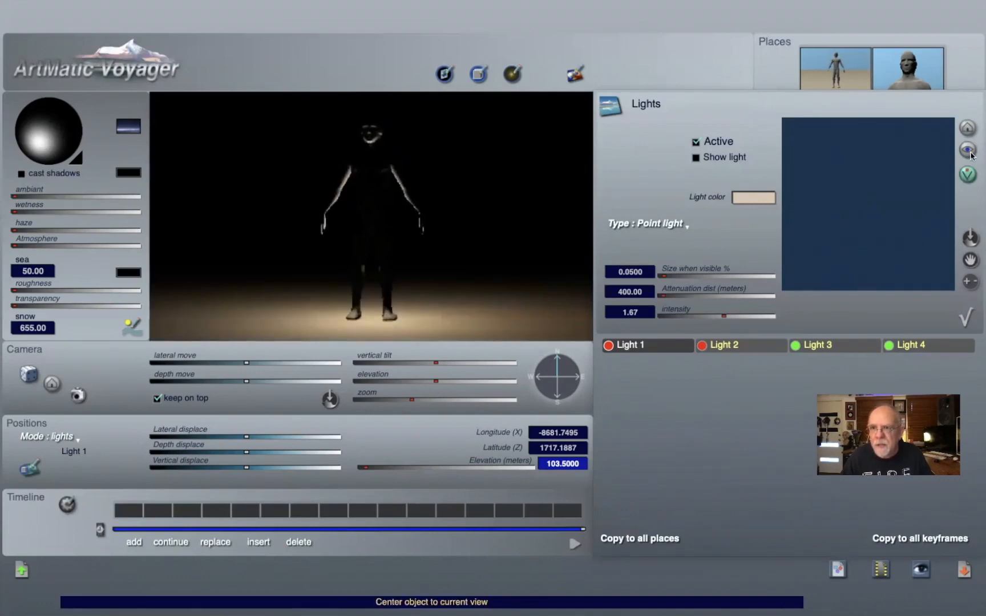
click(968, 152)
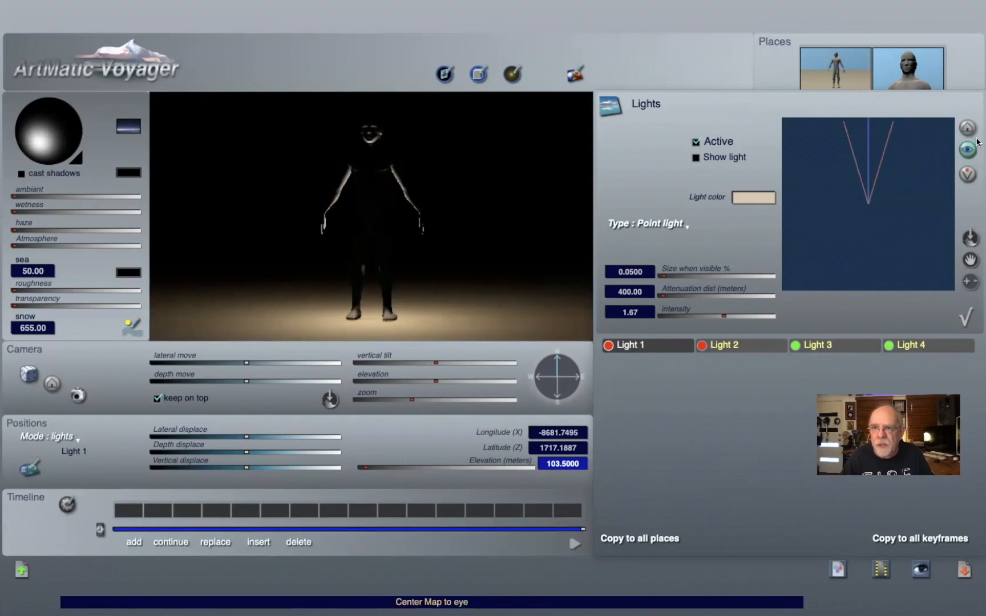
click(974, 129)
Step: Place Light 1 just in front of and to the right of the figure on the zoomed lights map
click(969, 281)
click(969, 281)
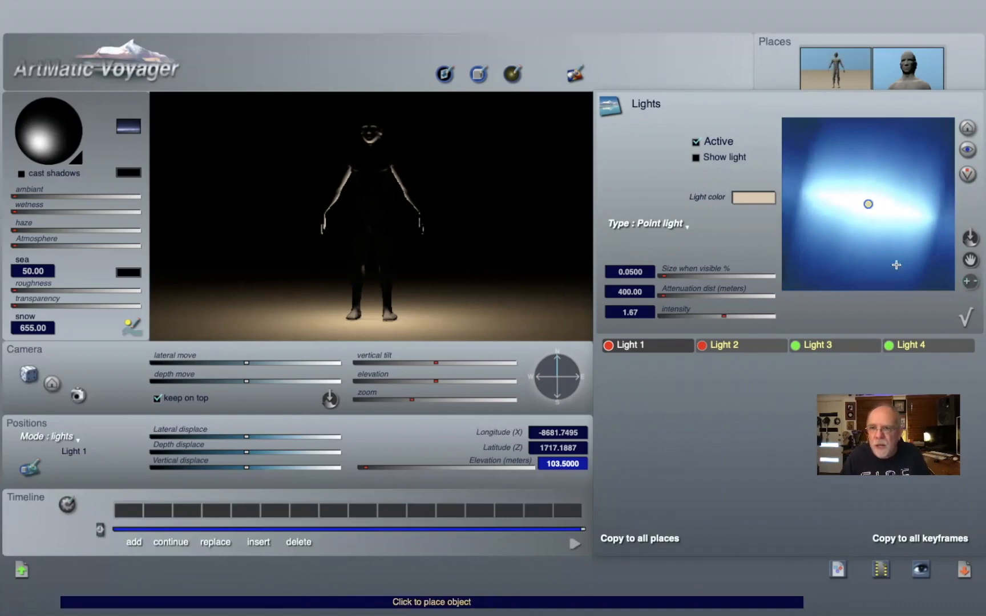
click(970, 281)
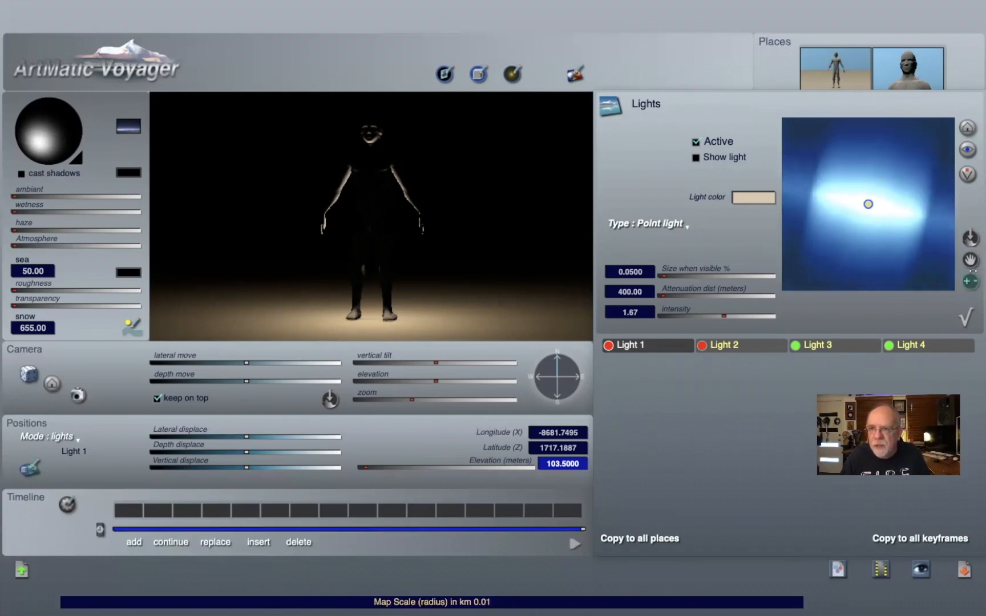
click(970, 281)
click(958, 228)
click(907, 244)
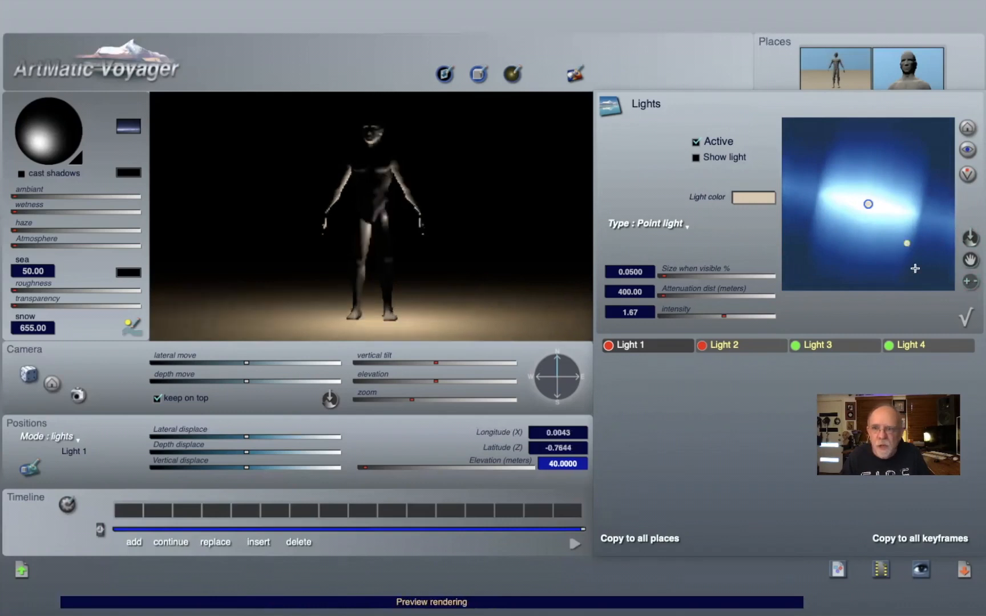
click(924, 264)
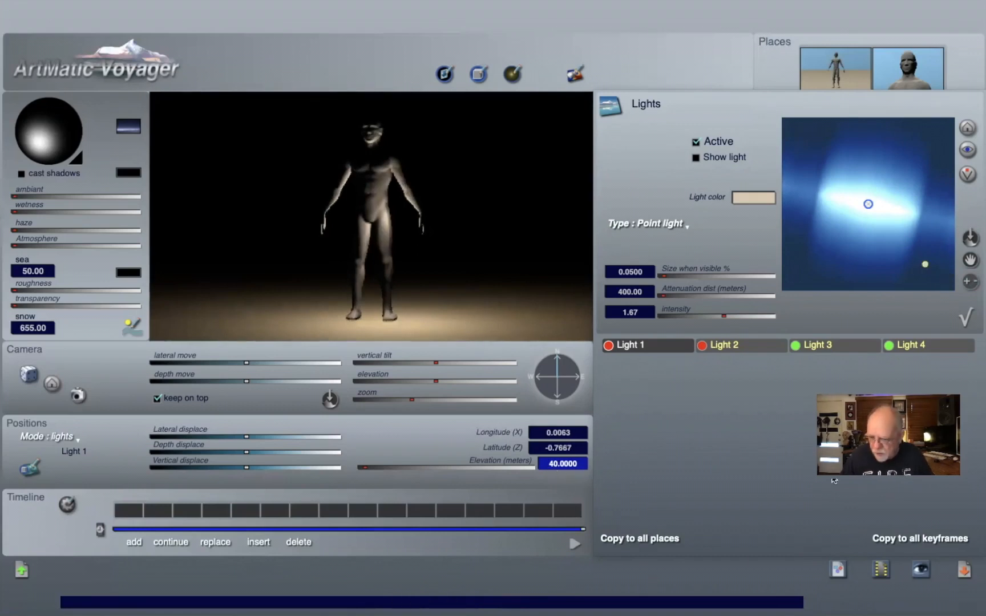
Step: Set Light 1's elevation to 70 metres
text(80)
key(Return)
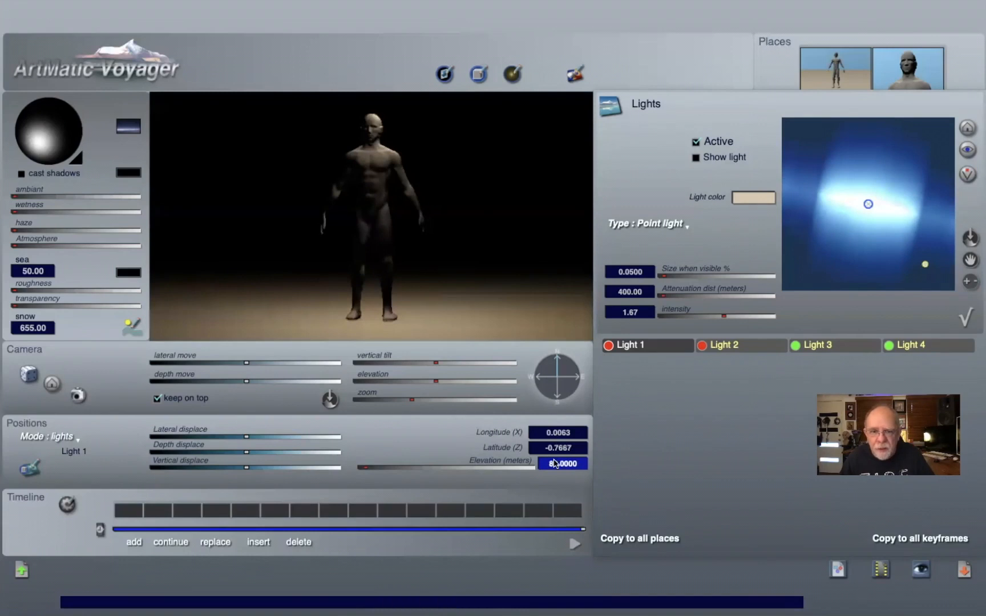
text(70)
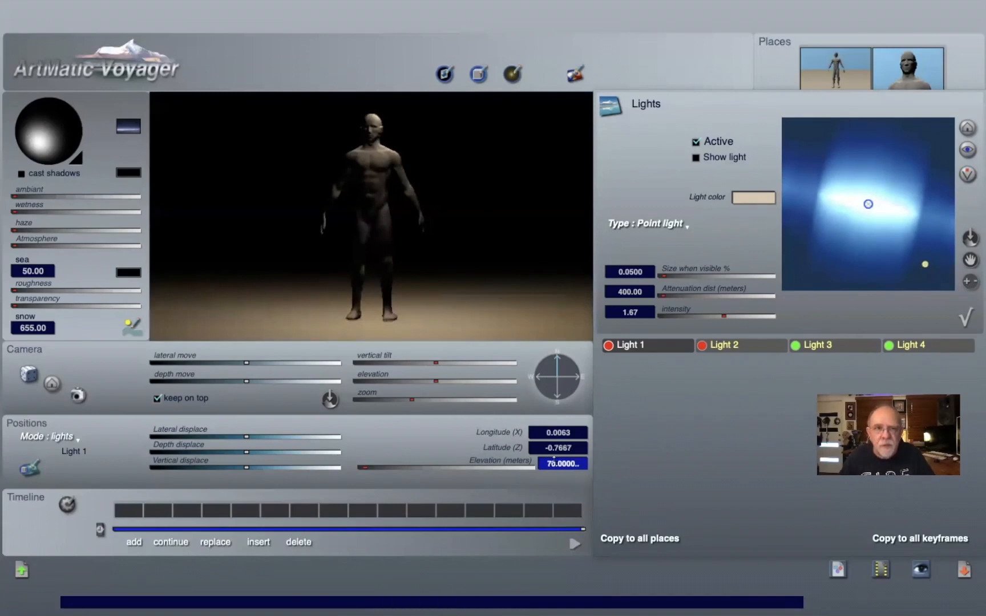
key(Return)
Step: Make Light 1 visible in the render and nudge its position slightly on the map
click(696, 158)
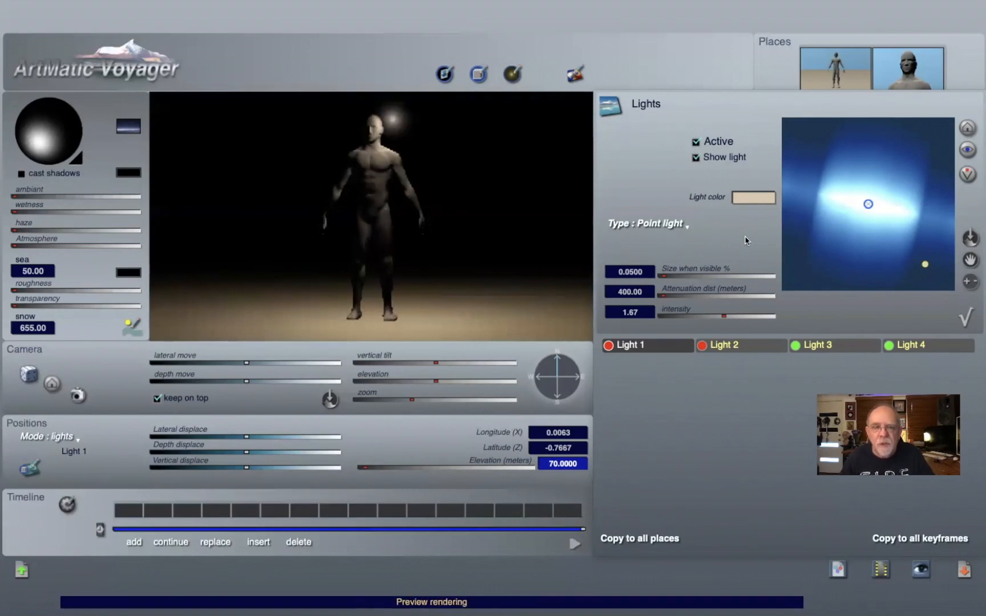
click(975, 280)
click(925, 239)
click(927, 260)
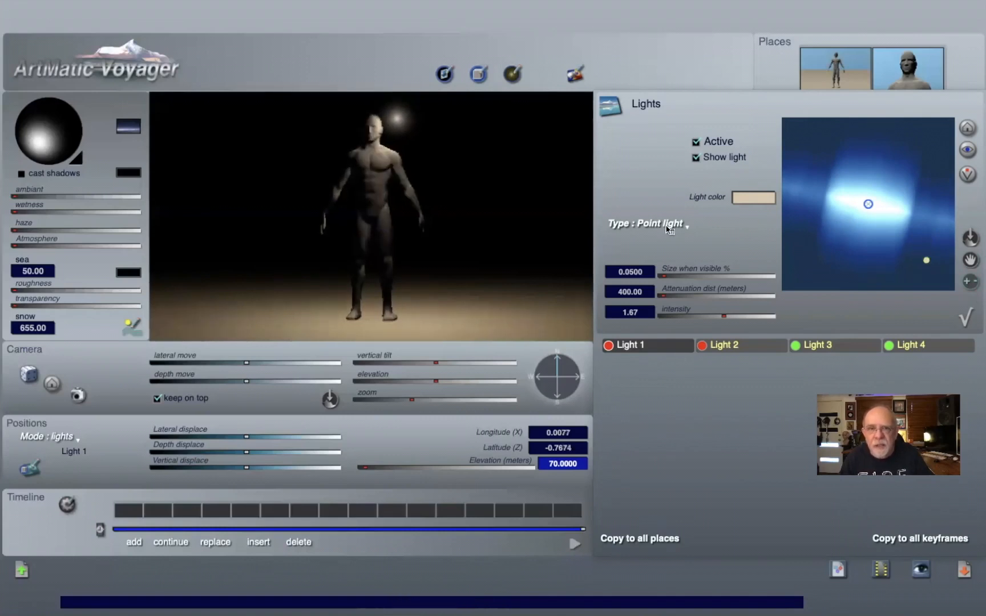
Step: Move Light 1 to the figure's upper left on the zoomed-out lights map and close the panel
click(973, 282)
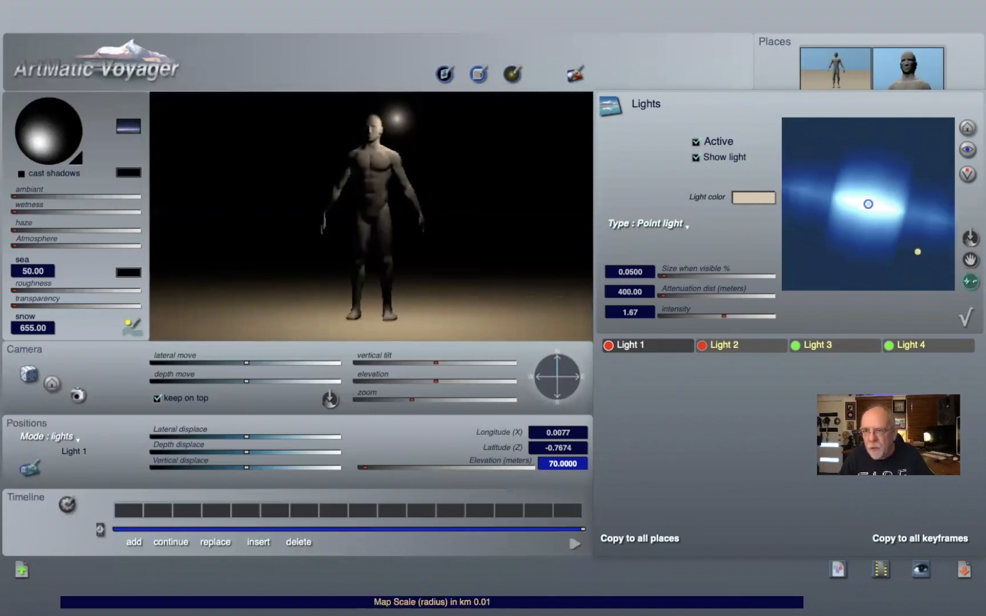
click(969, 281)
click(970, 281)
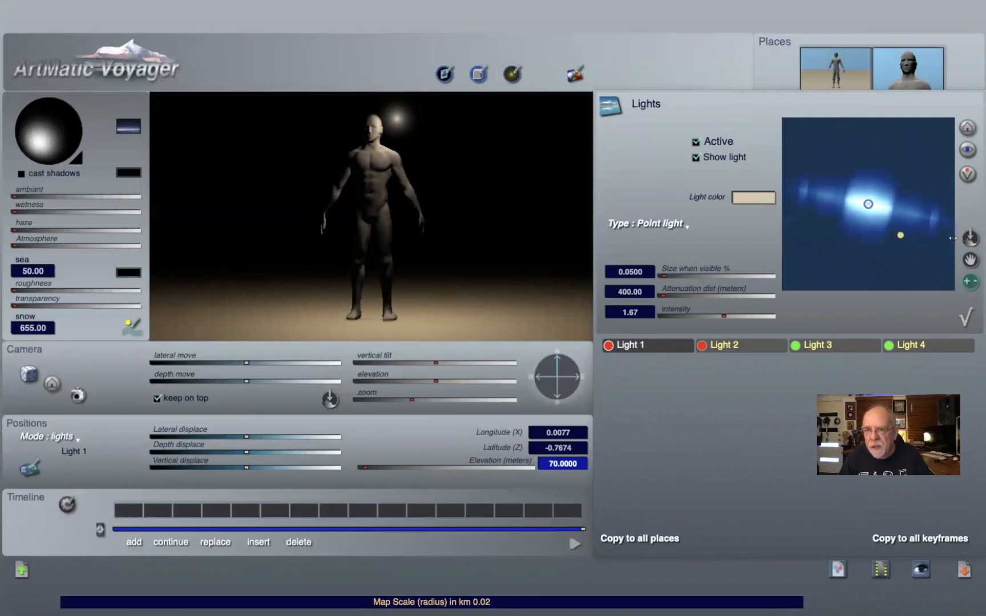
click(970, 281)
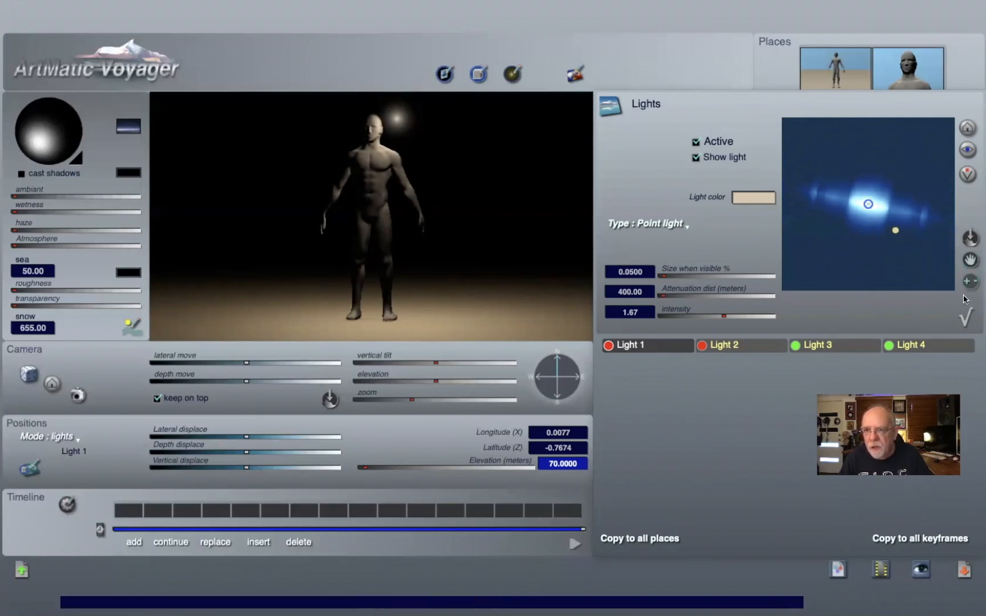
click(804, 232)
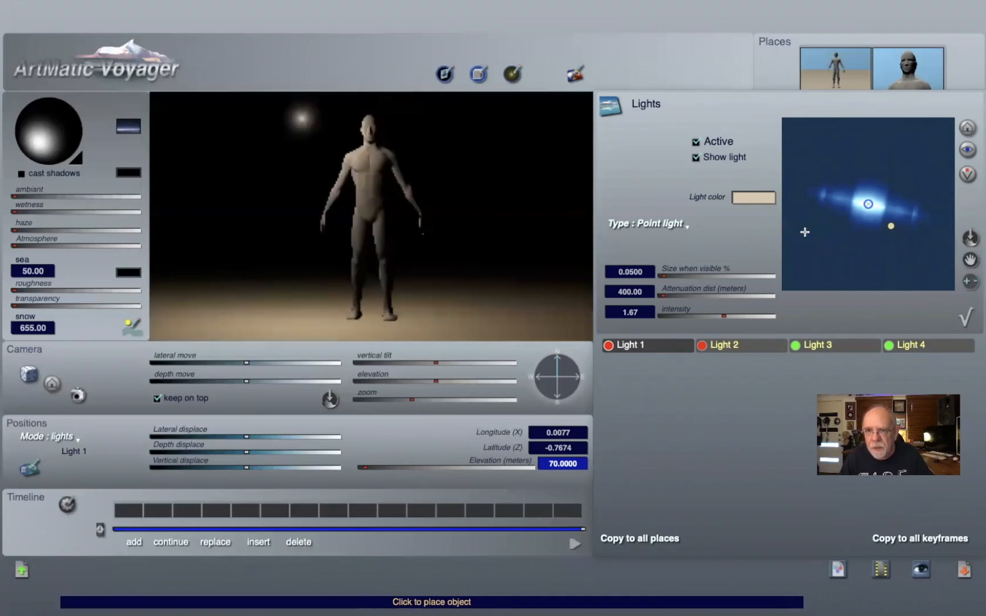
click(964, 320)
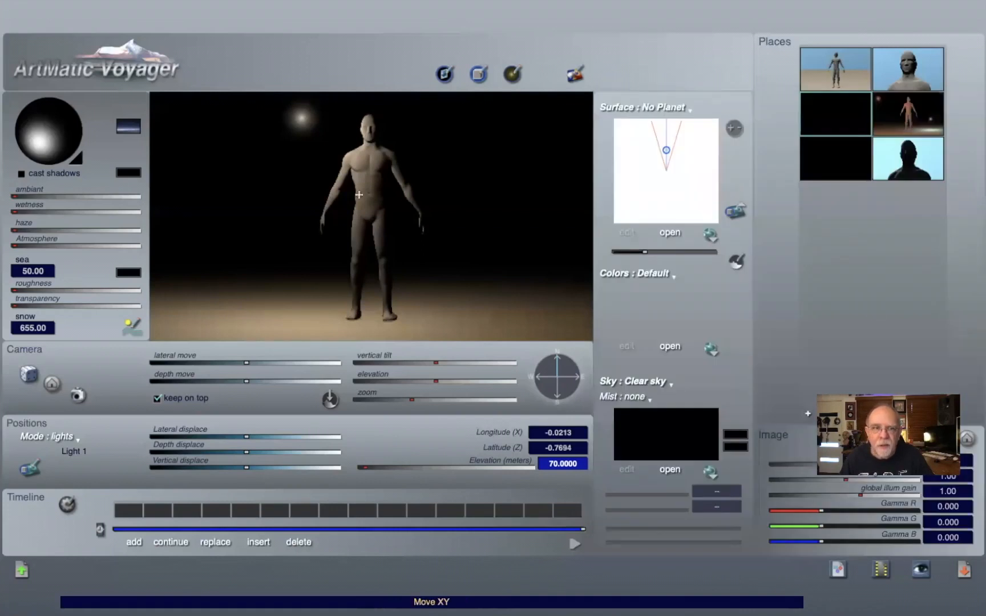
Step: Open the place with the orange figure and two lights, then open its Lights panel and pan the map
click(898, 120)
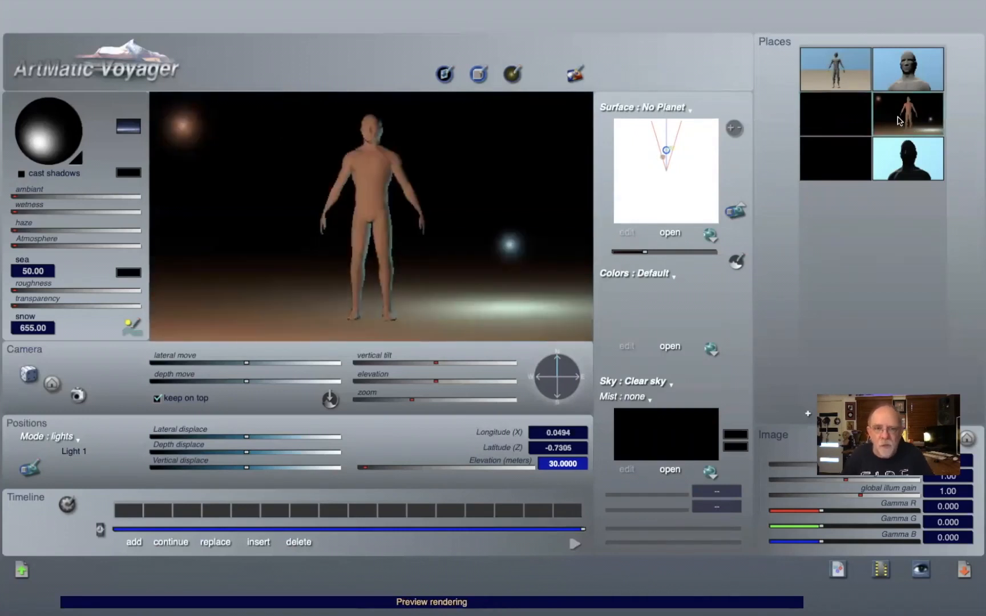
key(l)
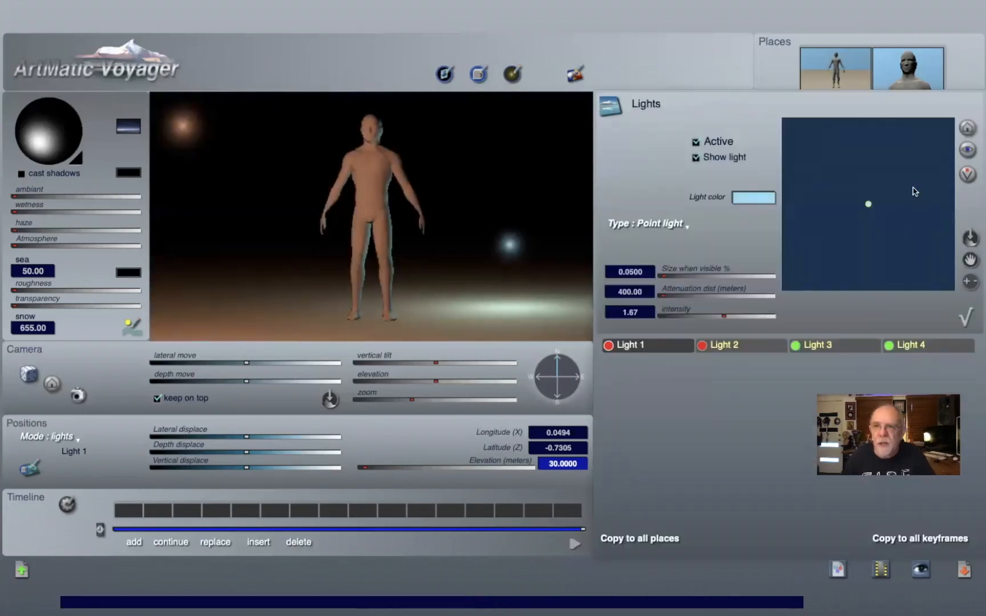
mouse_move(970, 281)
mouse_down()
mouse_move(979, 281)
mouse_move(952, 281)
mouse_move(967, 280)
mouse_move(978, 236)
mouse_up()
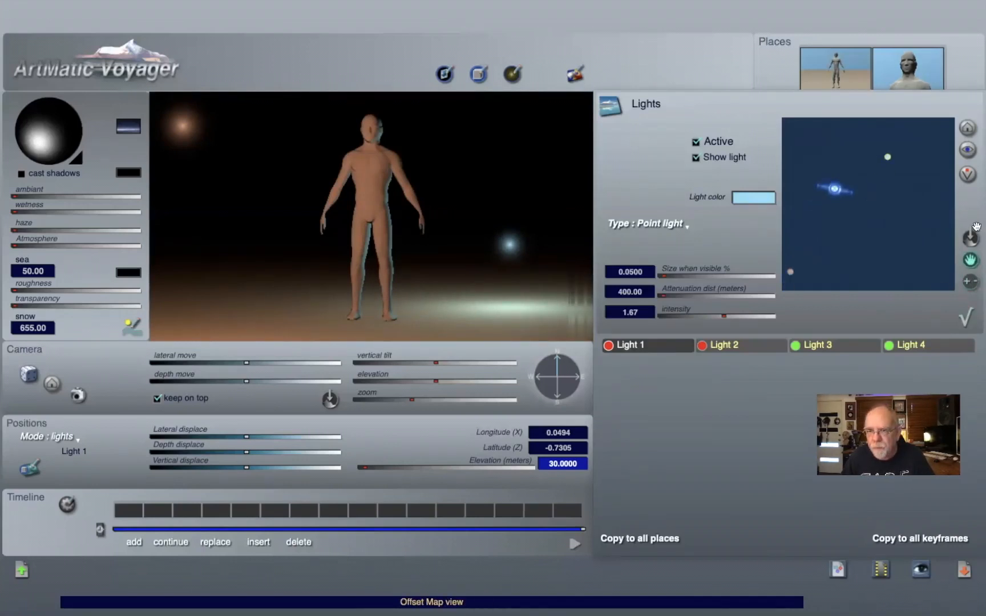
click(976, 175)
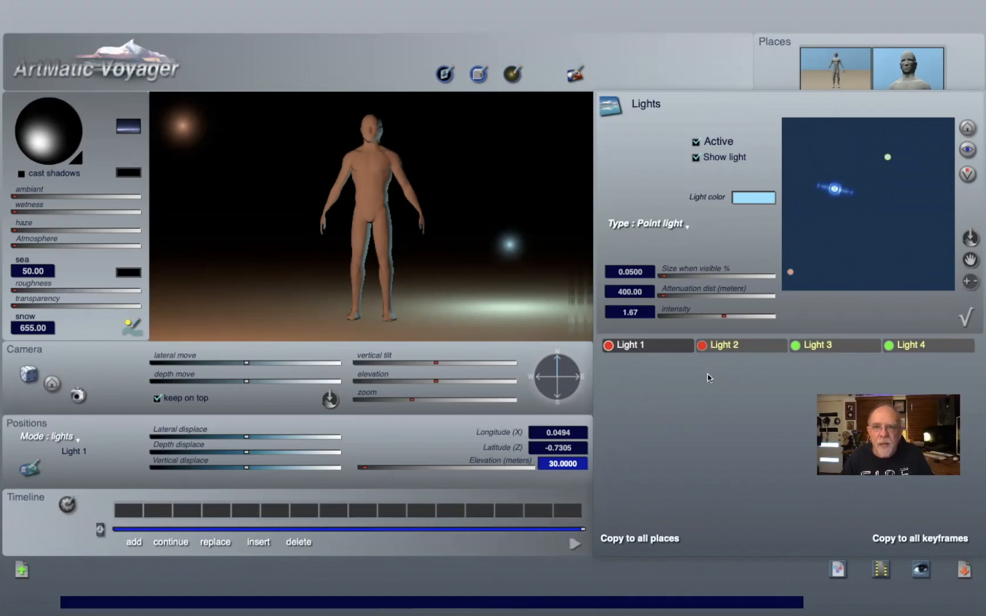
Step: Turn off Show light for Light 1 and Light 2
click(695, 158)
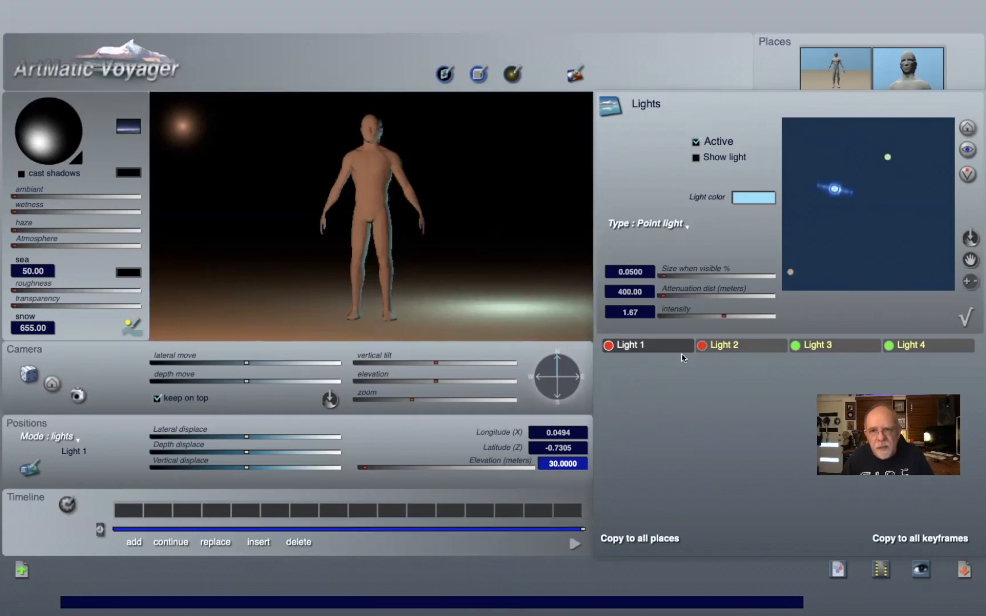
click(732, 345)
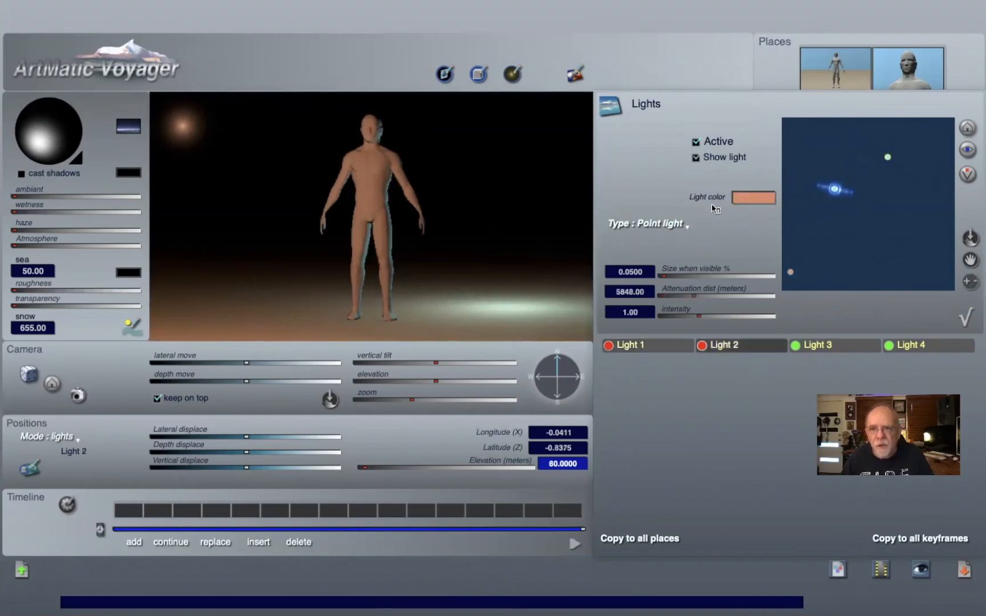
click(695, 158)
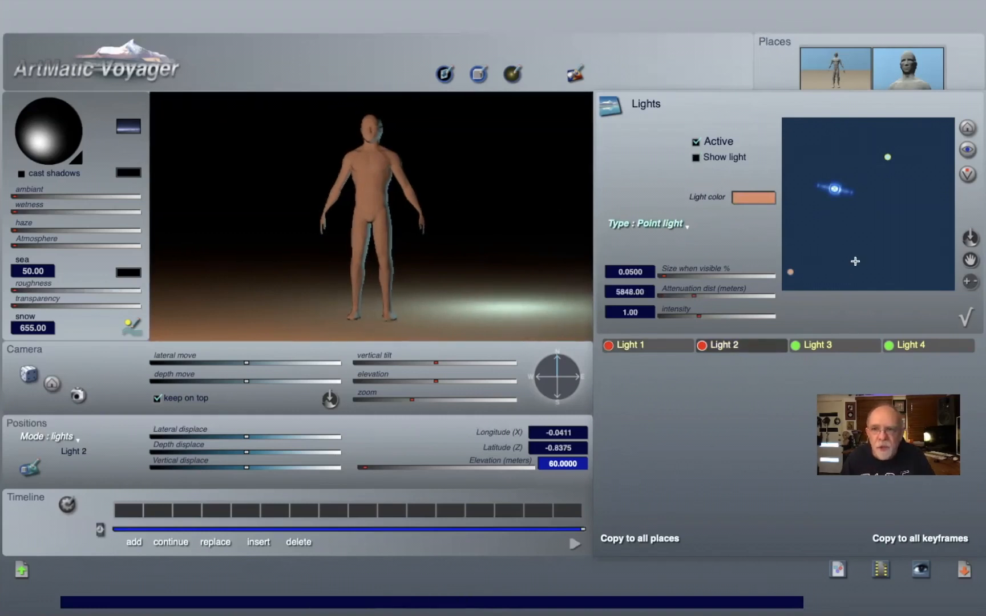
Step: Select Light 1 and switch its Active option off and back on to compare the render
click(668, 348)
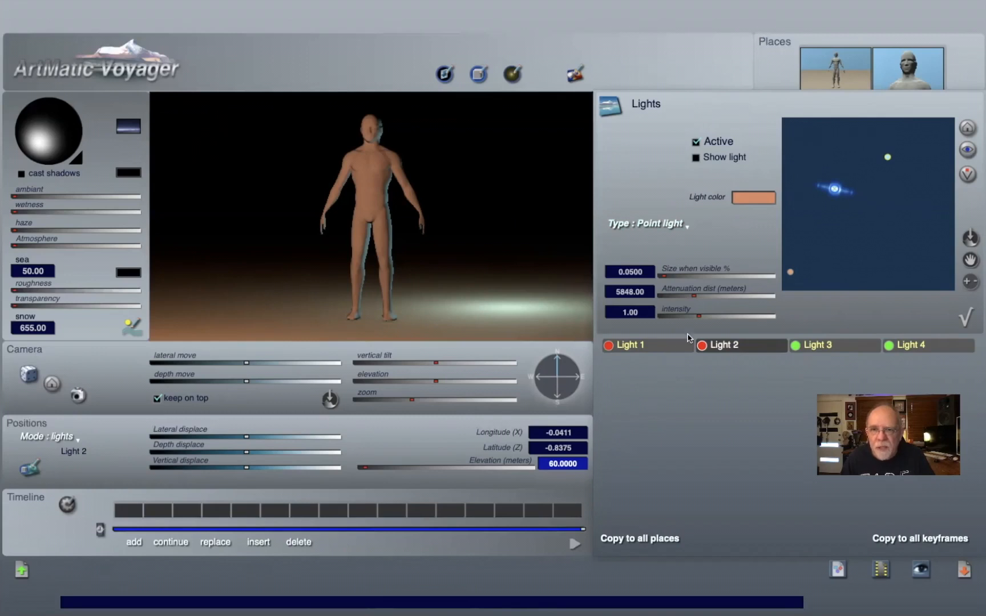
click(695, 142)
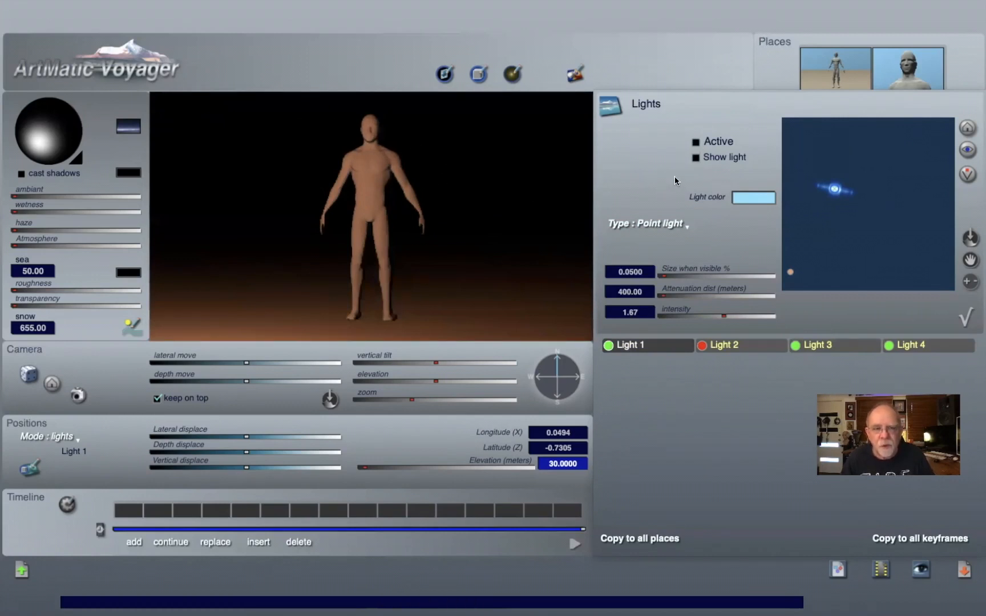
click(695, 142)
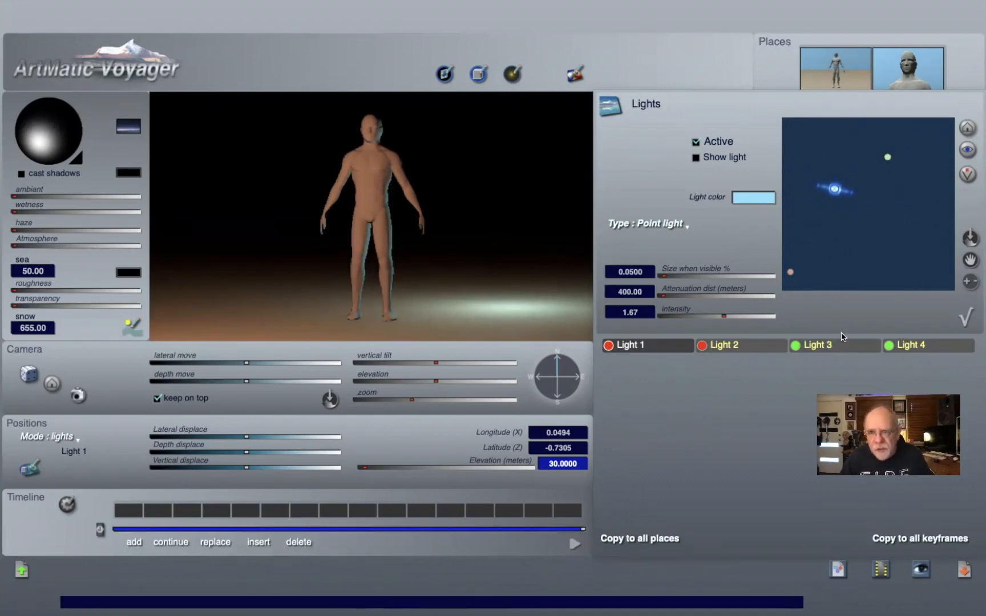
Step: Move Light 1 to just above the figure on the lights map and make it visible in the render
click(695, 158)
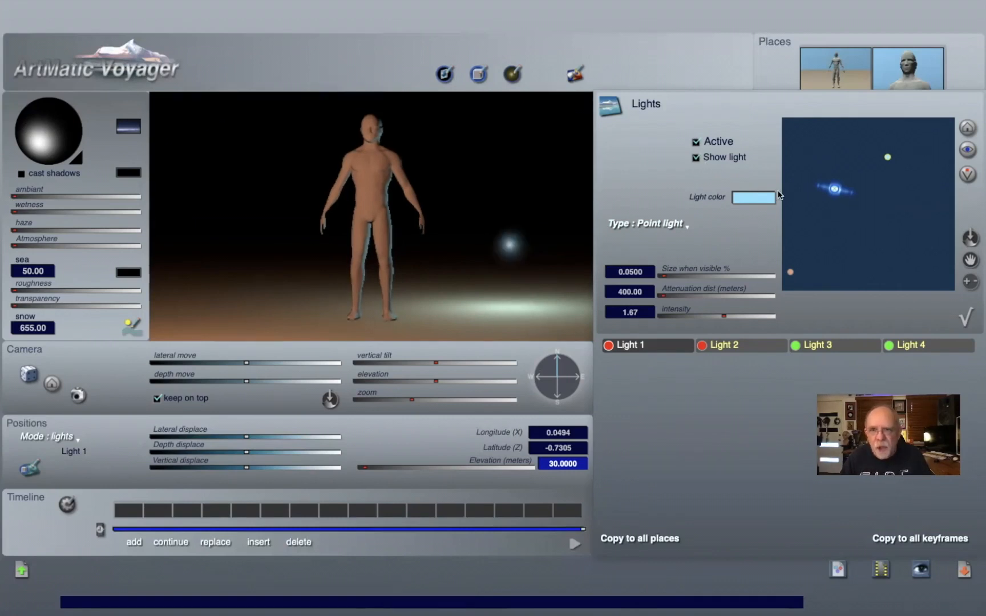
click(695, 158)
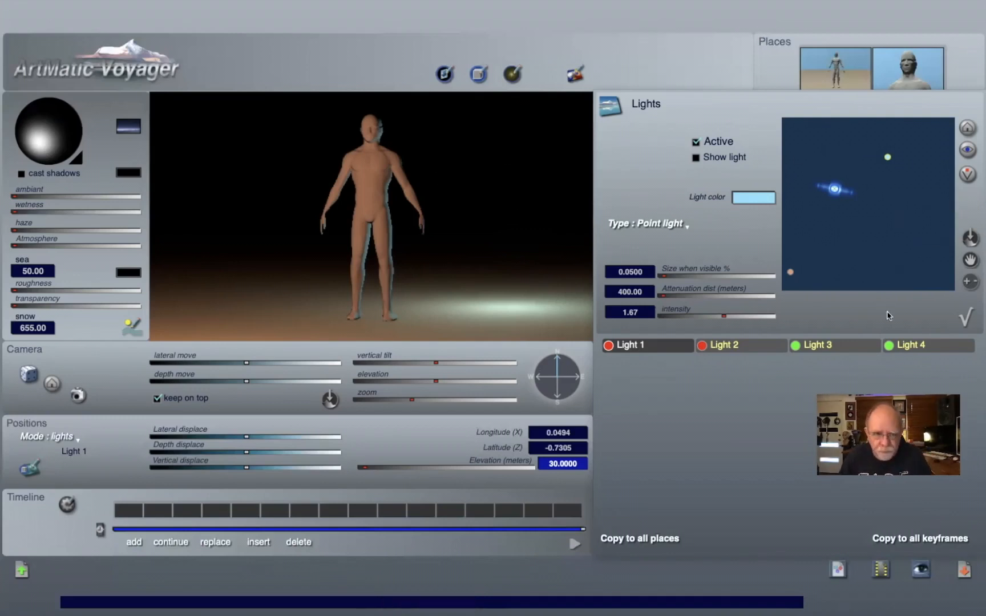
click(838, 155)
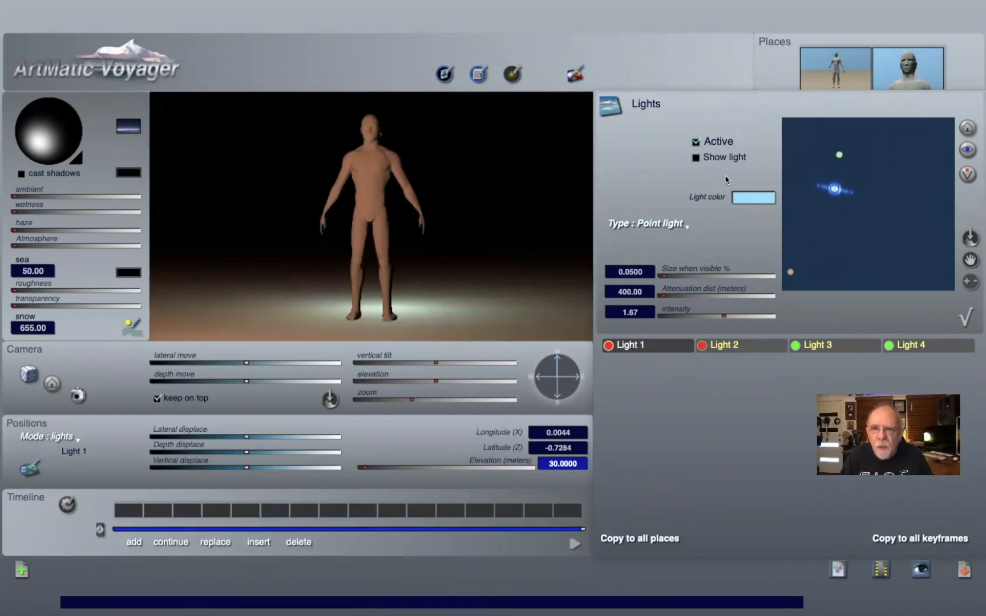
click(695, 158)
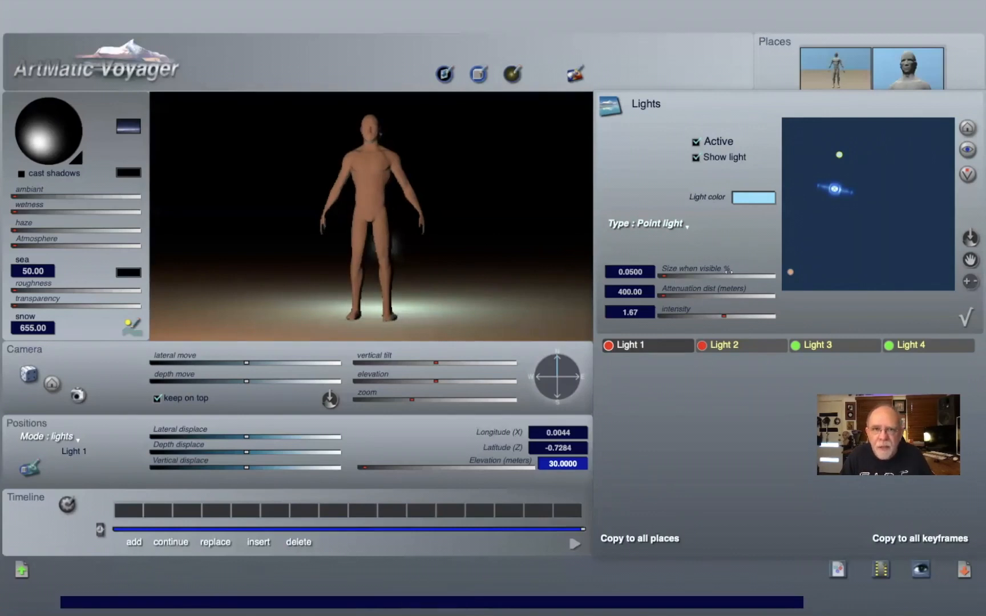
Step: Try different sizes when visible for Light 1, down to about 0.16, and glance at the light Type options
click(728, 274)
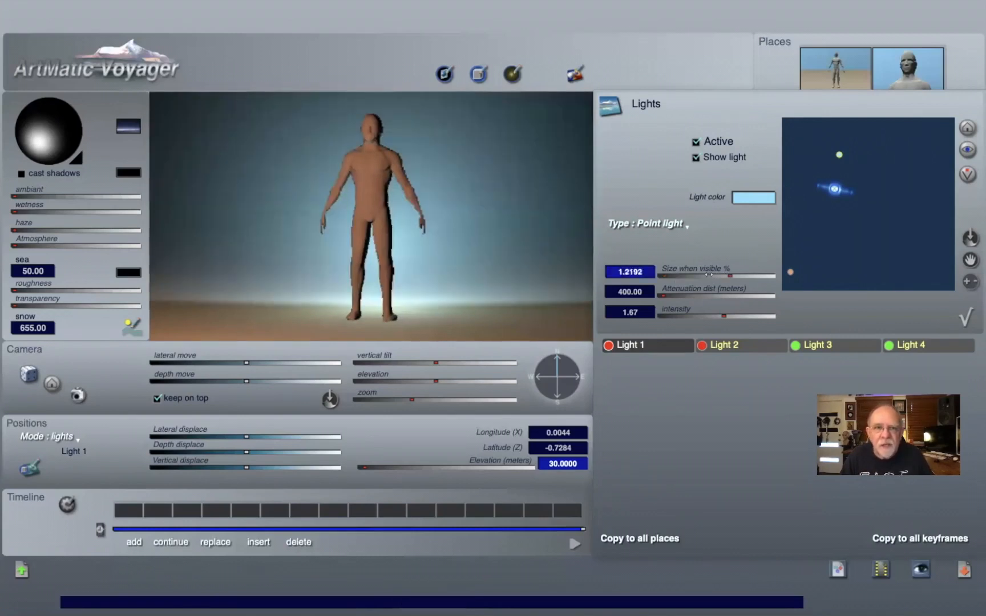
click(711, 275)
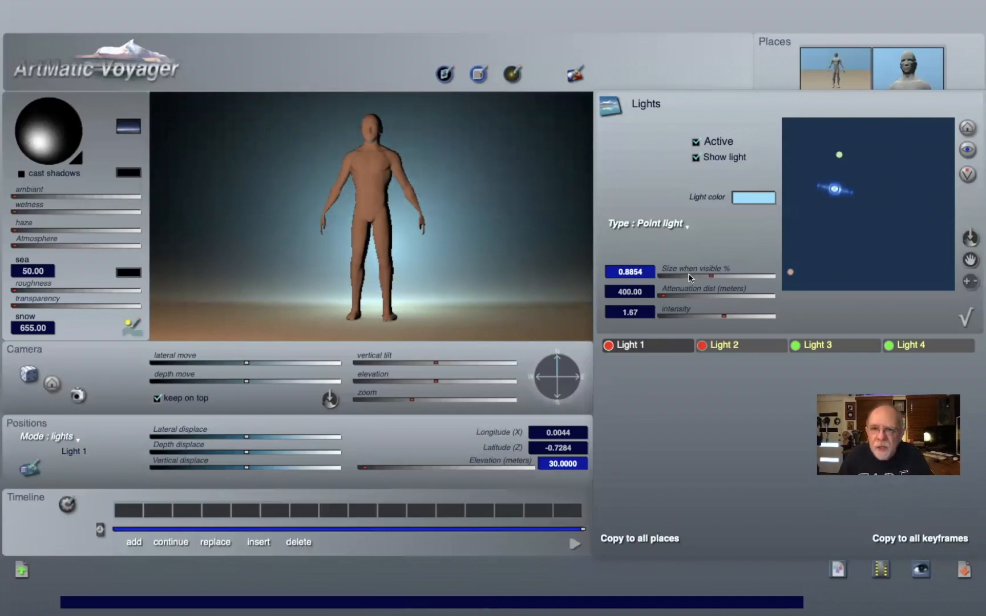
click(687, 277)
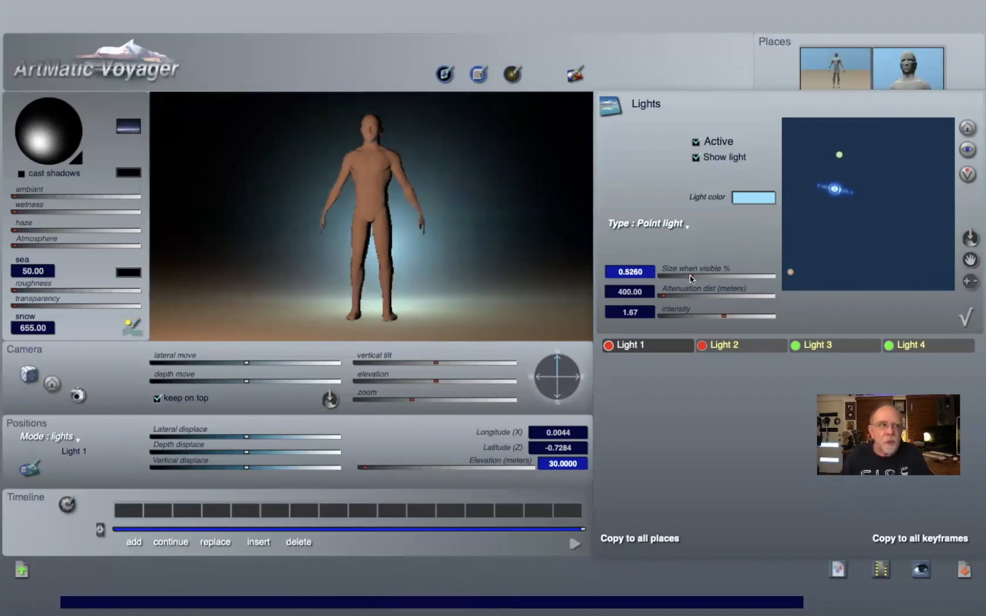
click(656, 223)
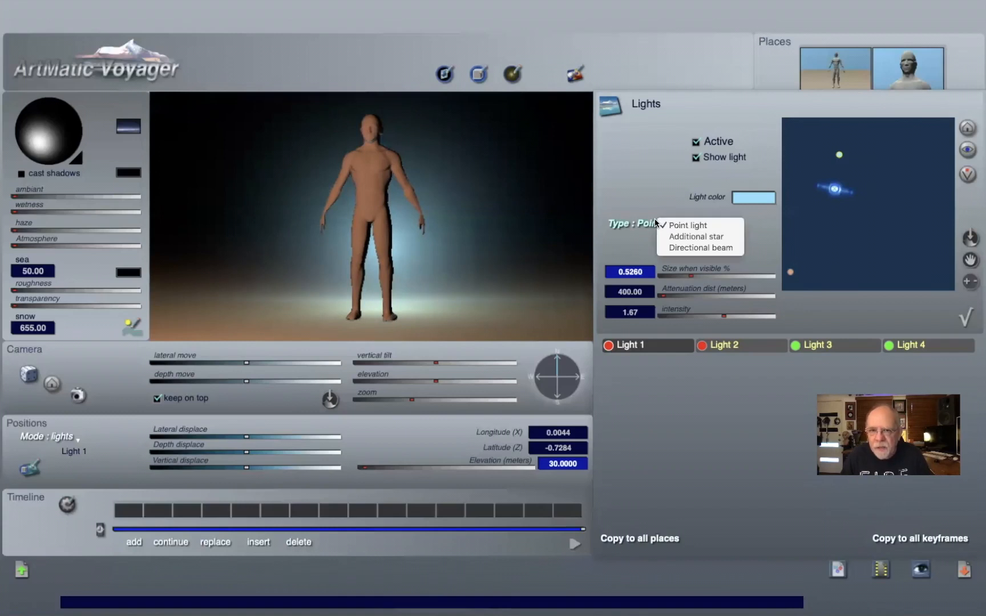
click(638, 160)
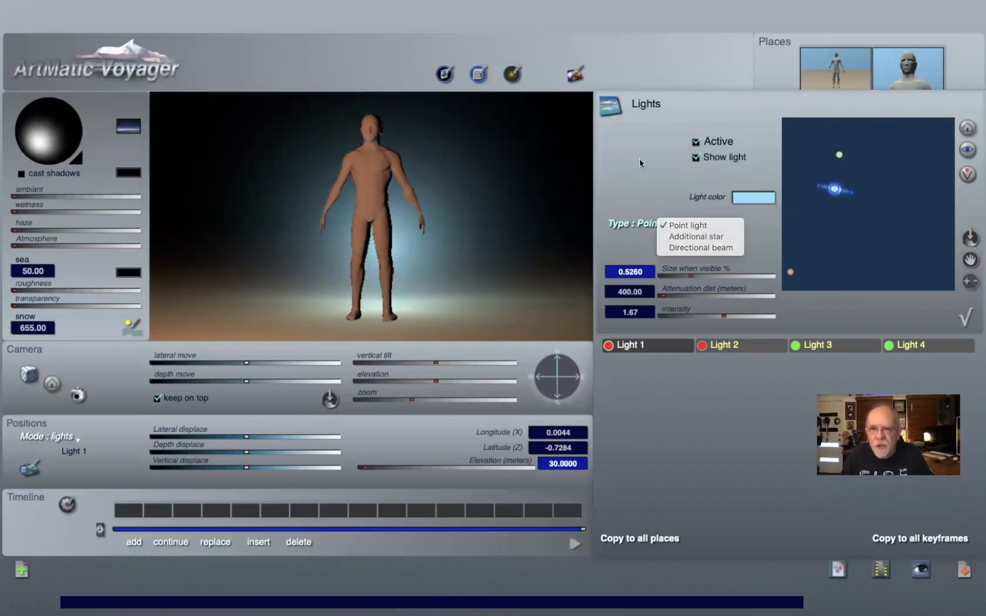
click(677, 276)
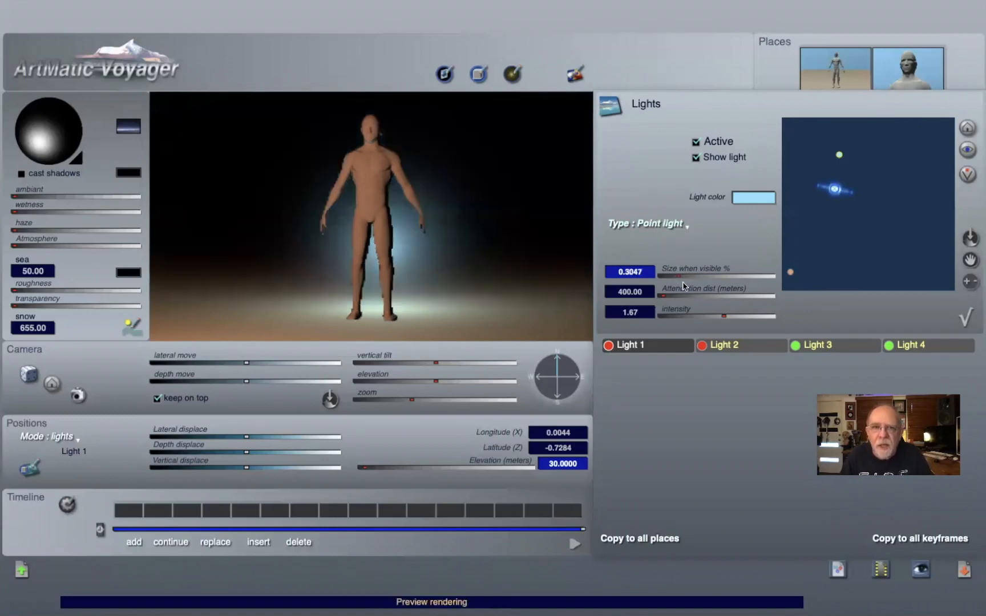
click(671, 276)
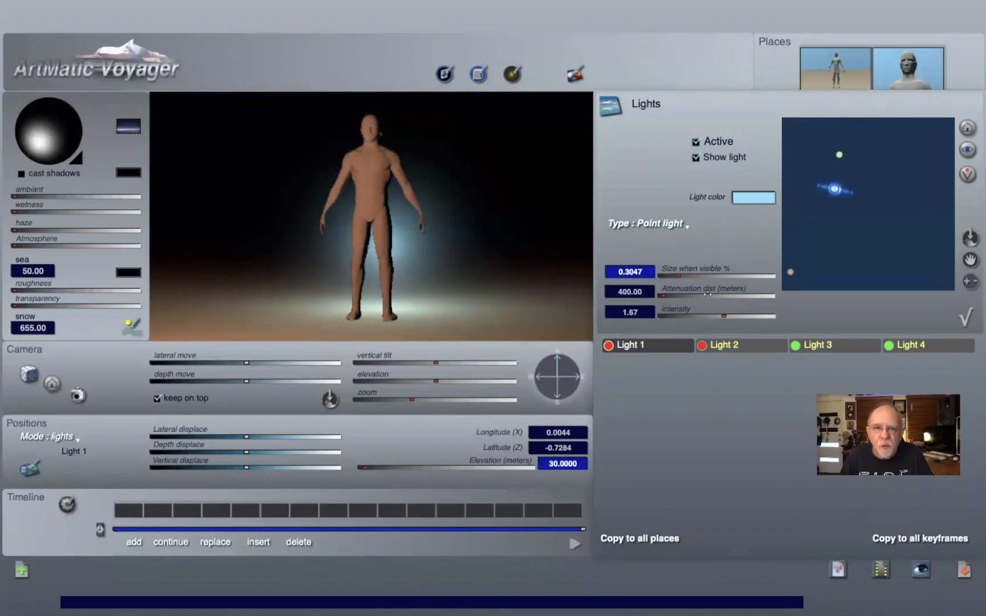
drag(708, 295, 707, 294)
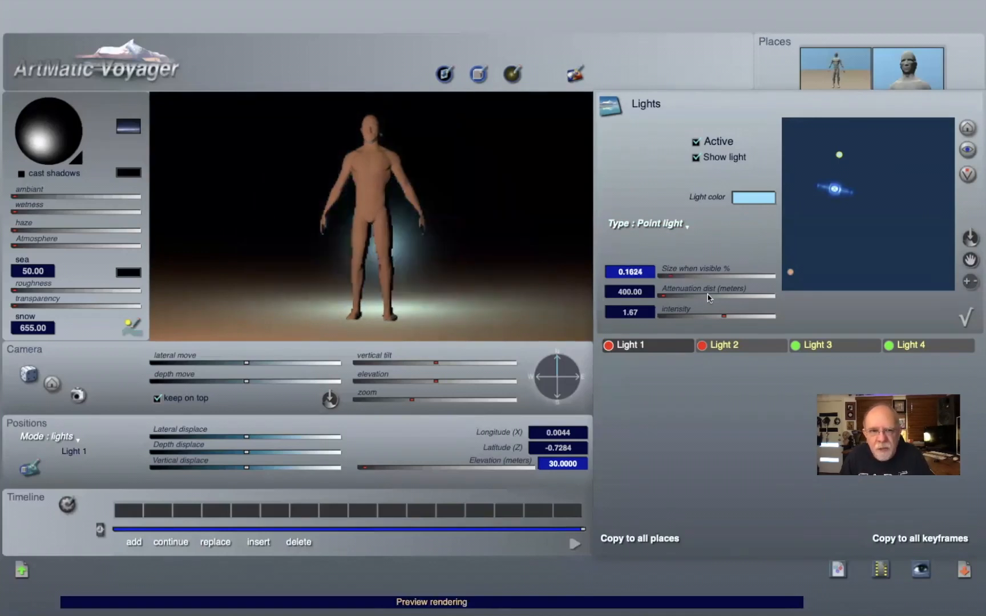
Step: Set Light 1's size when visible to 0.01 and nudge it slightly right on the lights map
click(632, 272)
text(0100..)
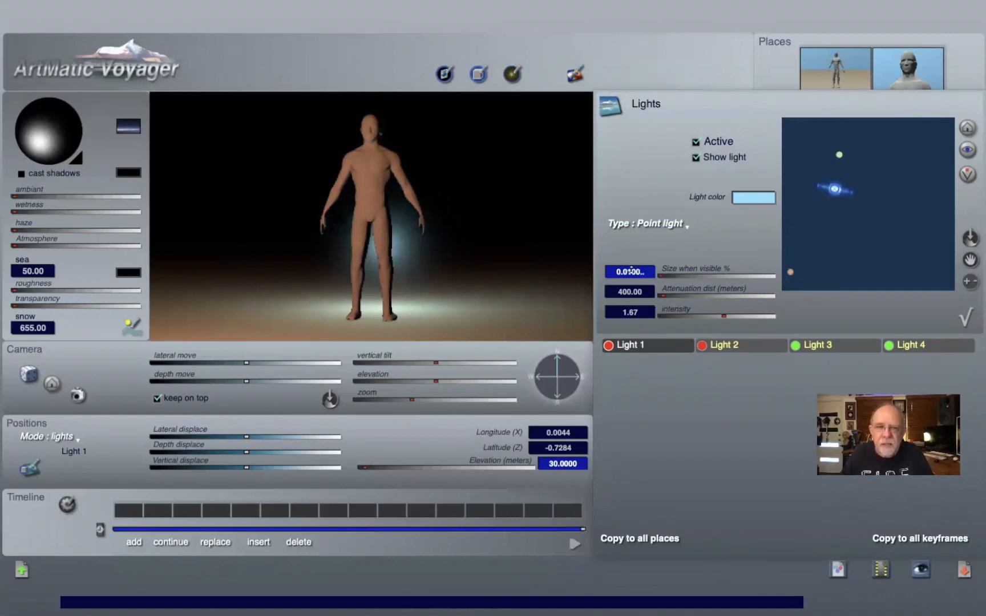
key(Return)
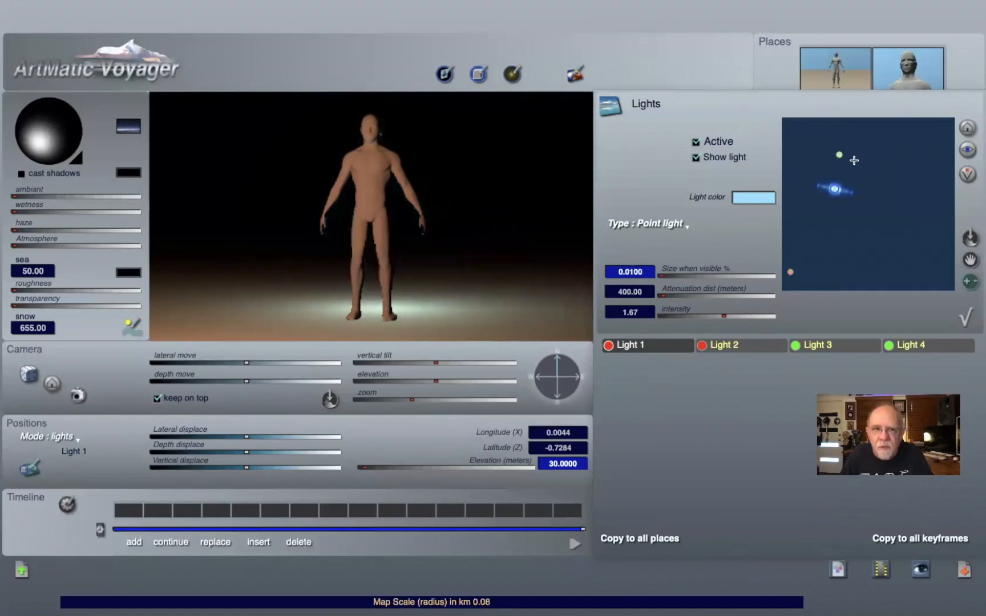
click(855, 160)
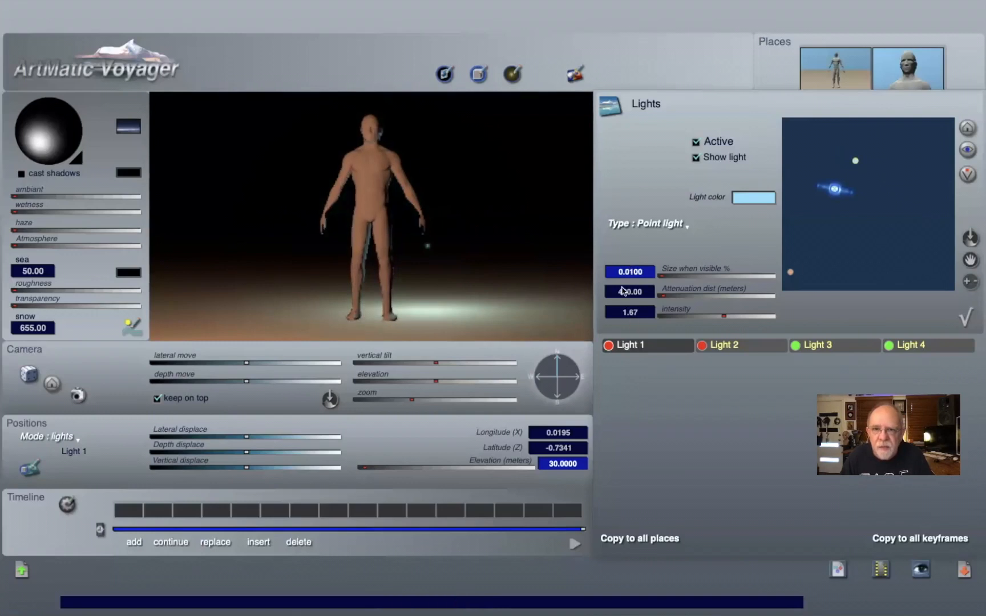
Step: Set Light 1's size when visible to 0.1 and turn off its Show light option
text(.1)
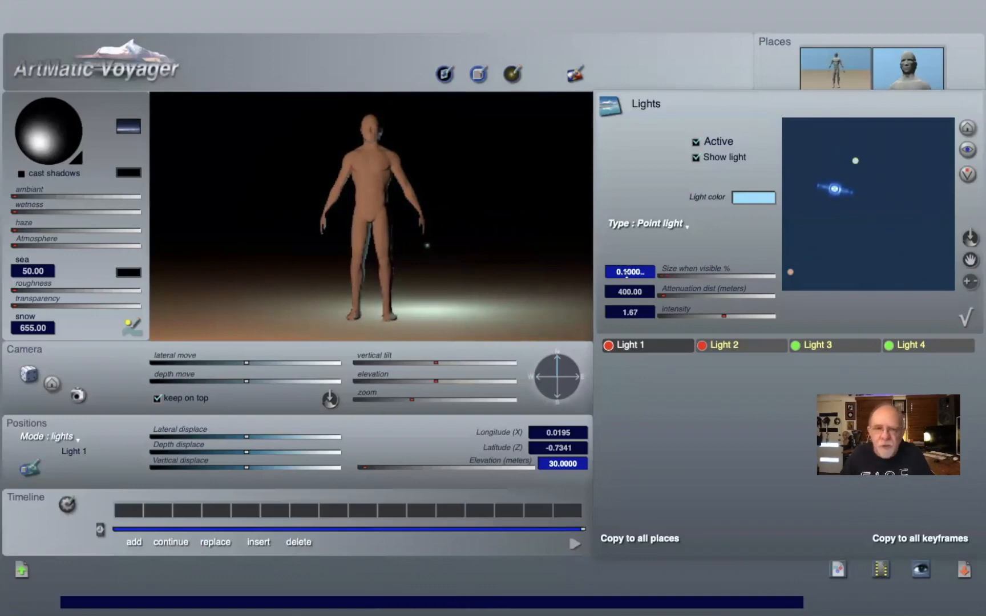
key(Return)
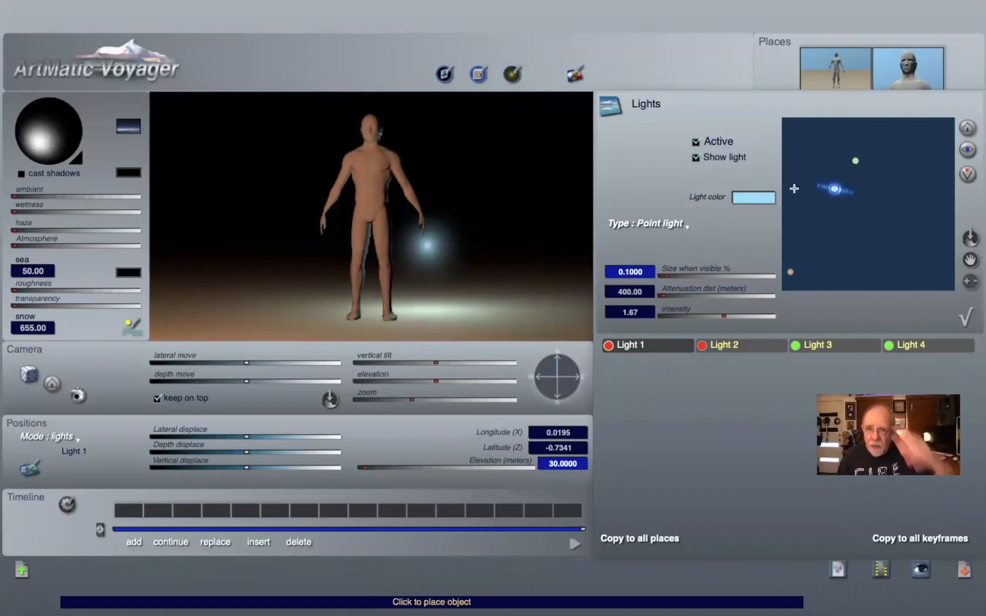
click(694, 157)
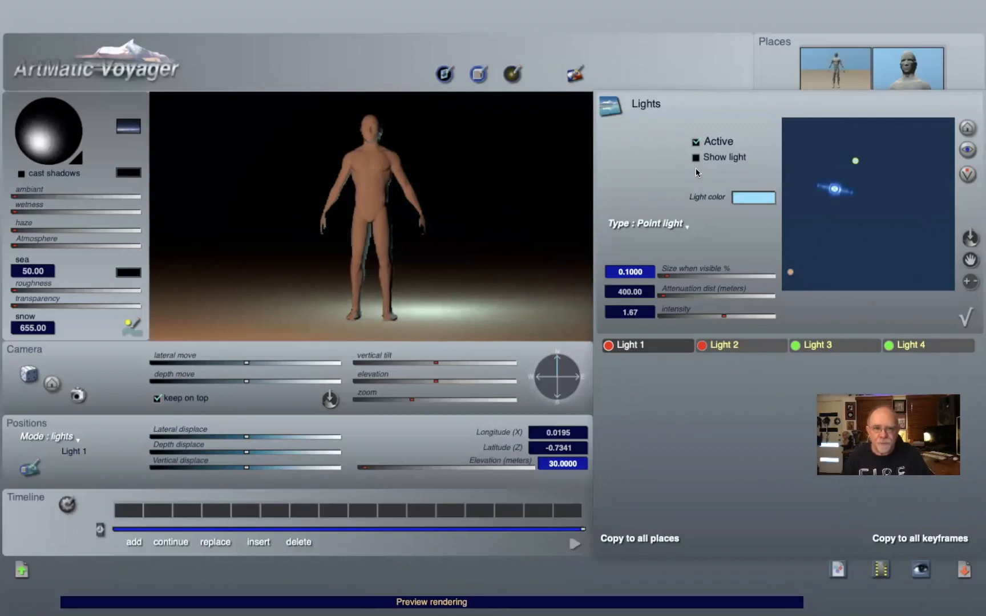
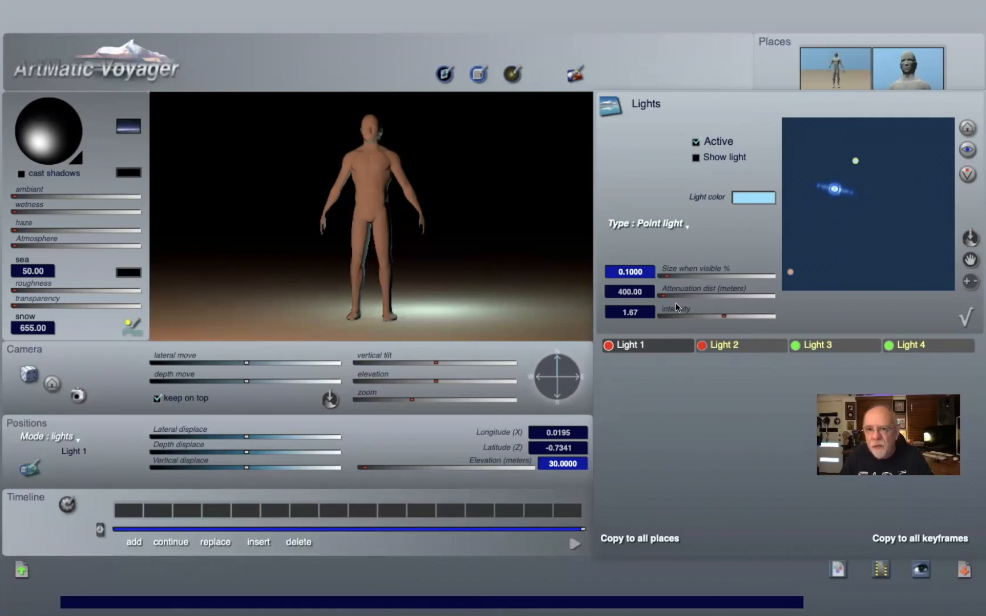
Step: Set Light 1's attenuation distance to about 798 m
drag(679, 295, 981, 280)
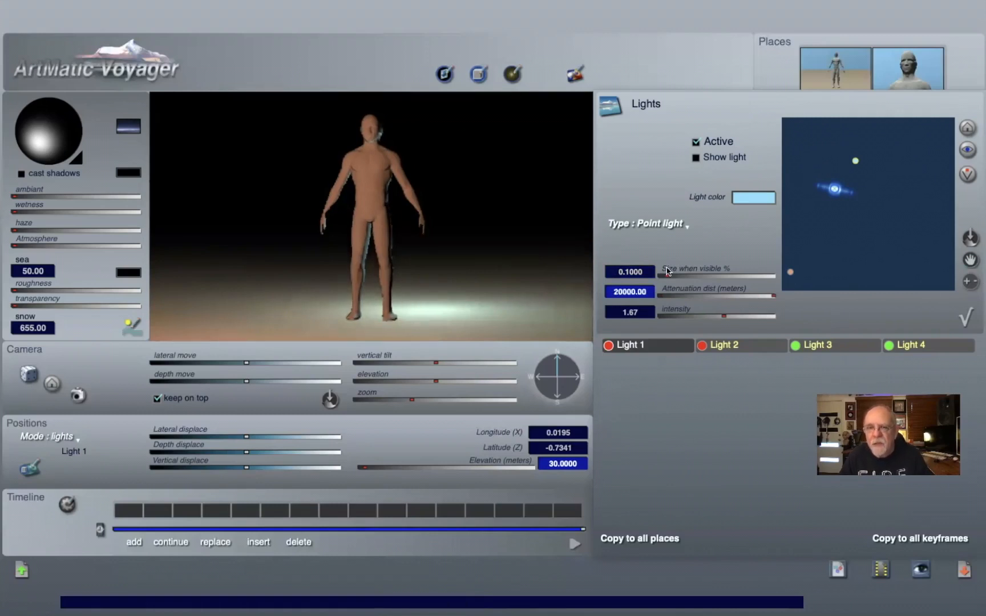
drag(664, 306, 661, 306)
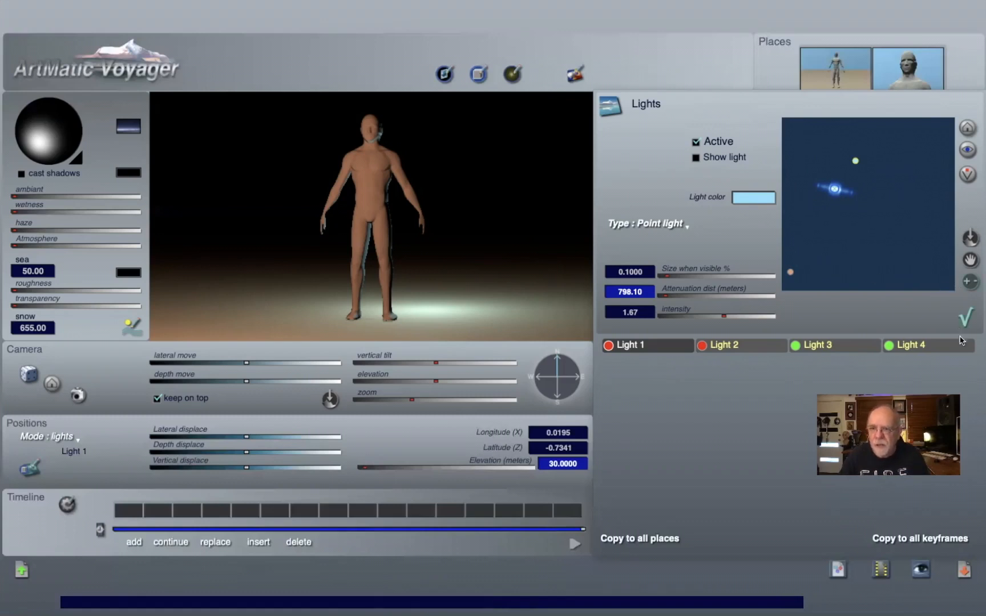
click(966, 318)
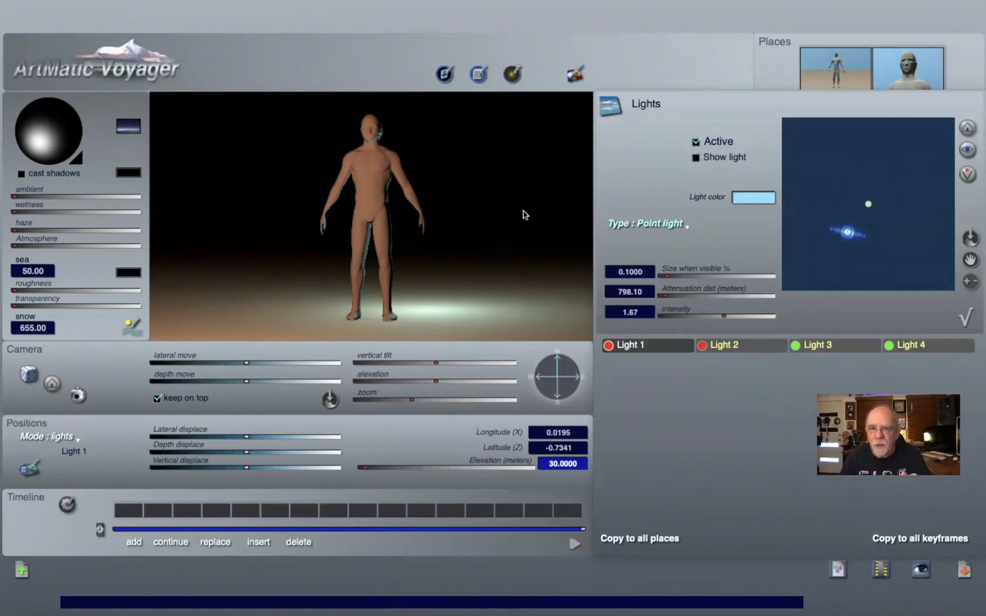
Step: Change Light 1's type to Directional beam
click(667, 230)
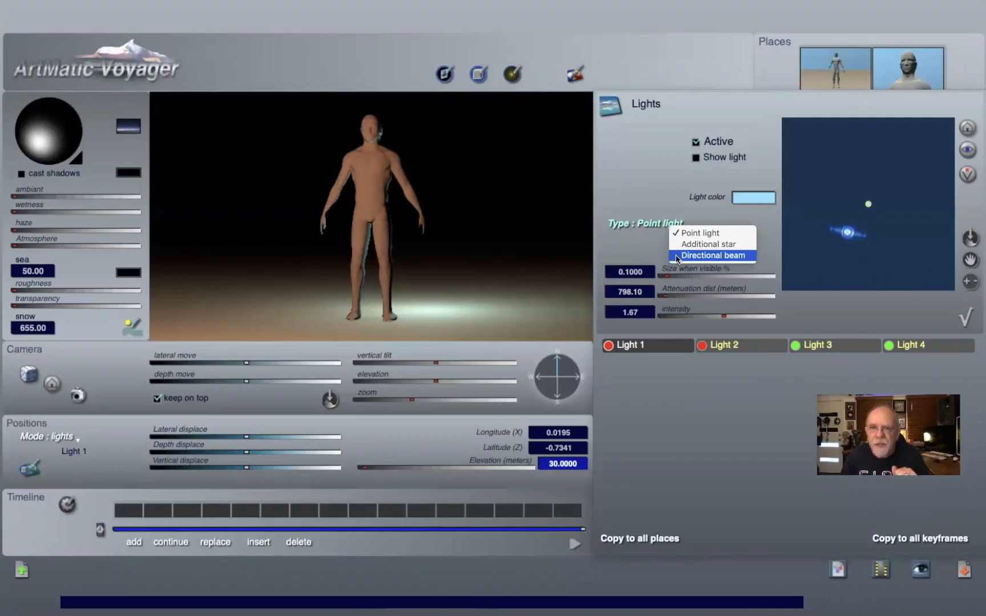
click(676, 255)
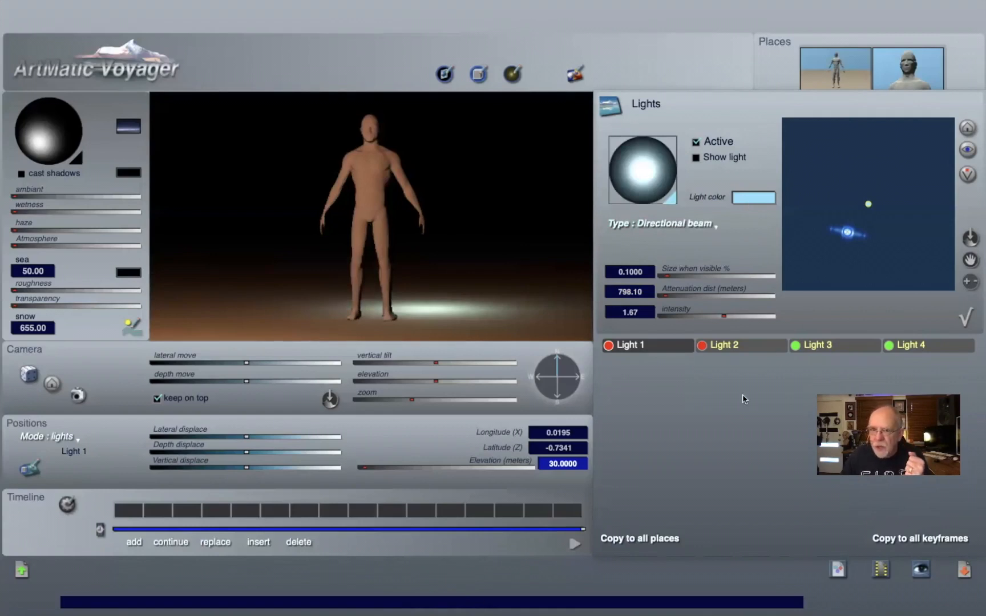
Step: Deactivate Light 2 and rotate Light 1's beam direction sphere so the beam lights the figure from the side
click(719, 345)
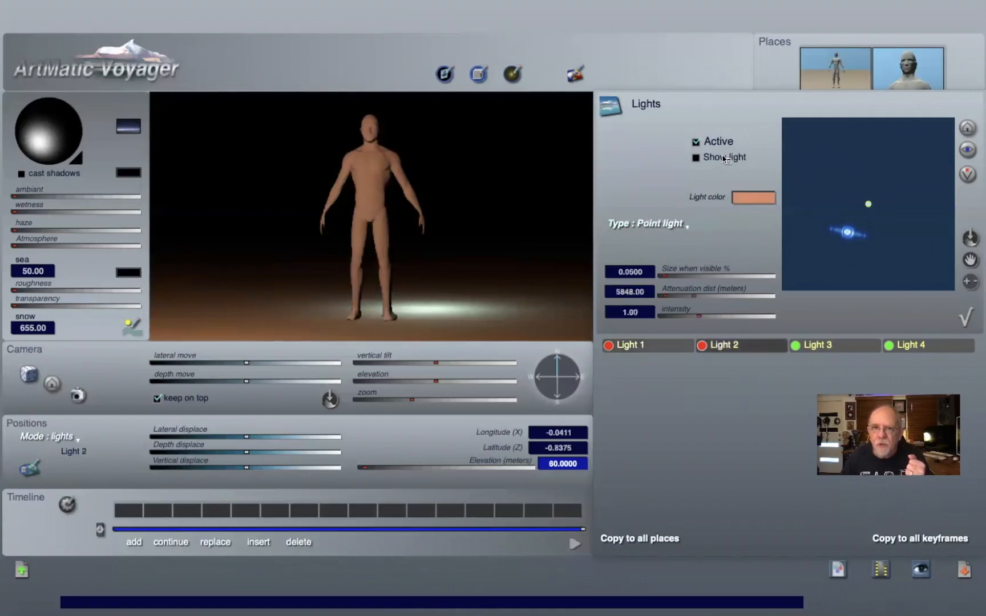
click(696, 142)
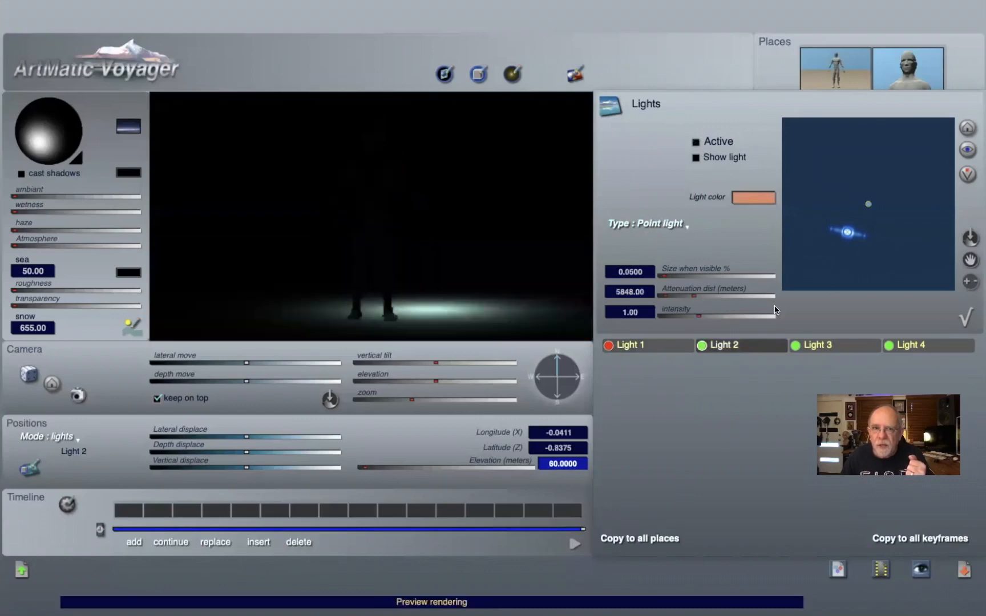
click(645, 348)
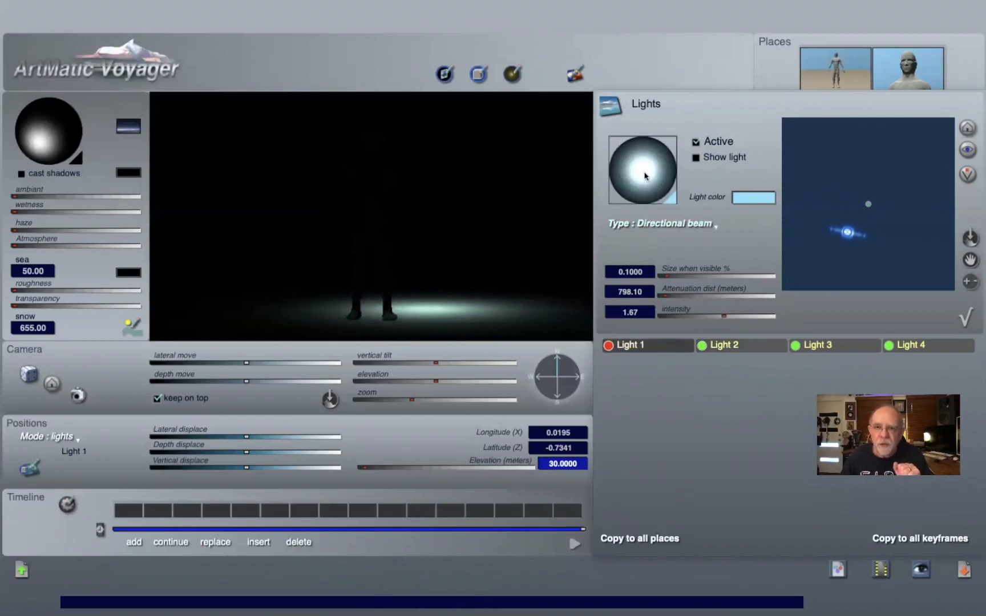
drag(645, 169, 651, 136)
drag(650, 137, 675, 156)
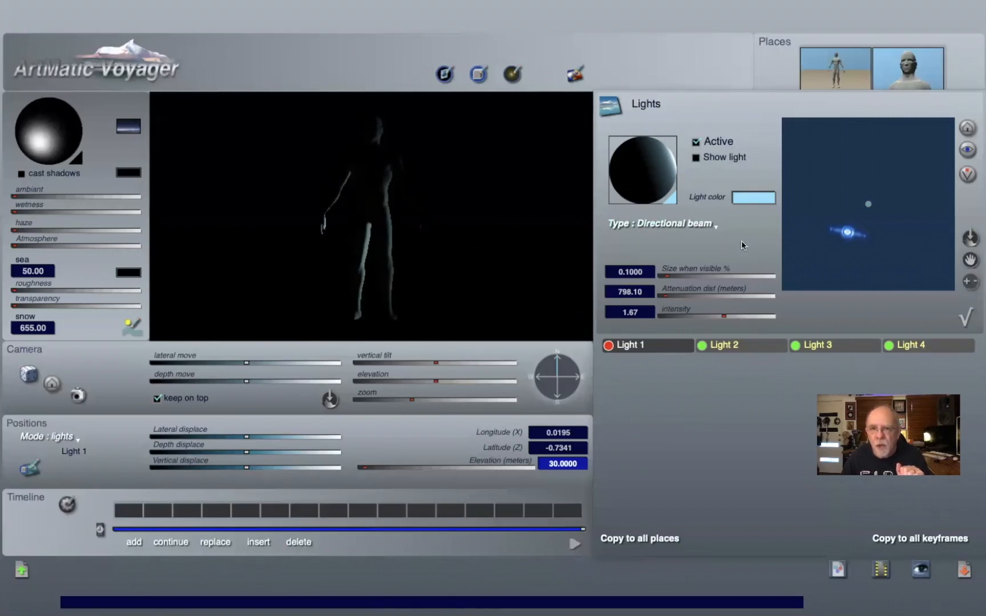
Step: Reactivate Light 2 and open its Type options without changing them
click(723, 345)
click(694, 143)
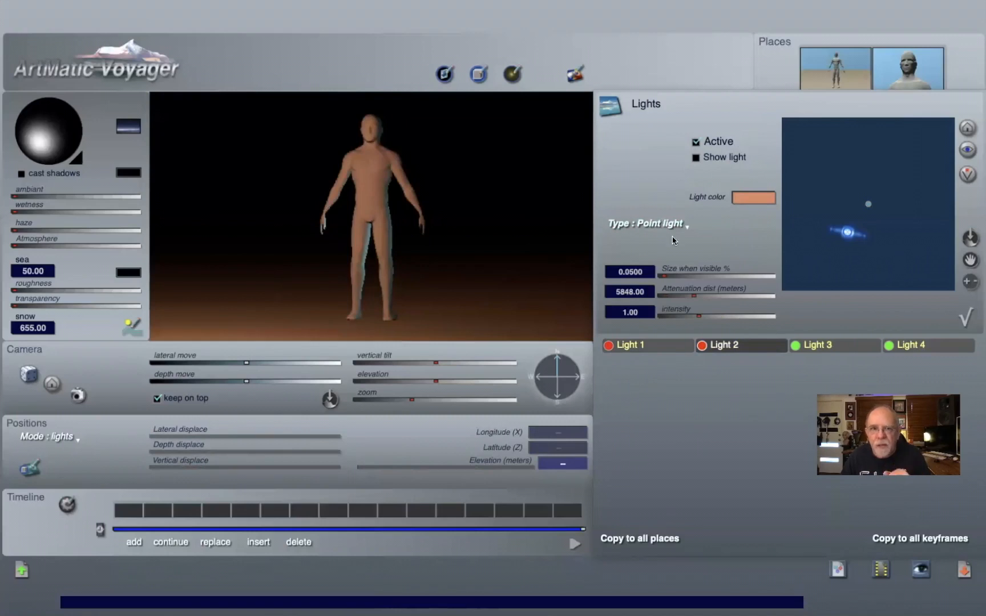
click(661, 226)
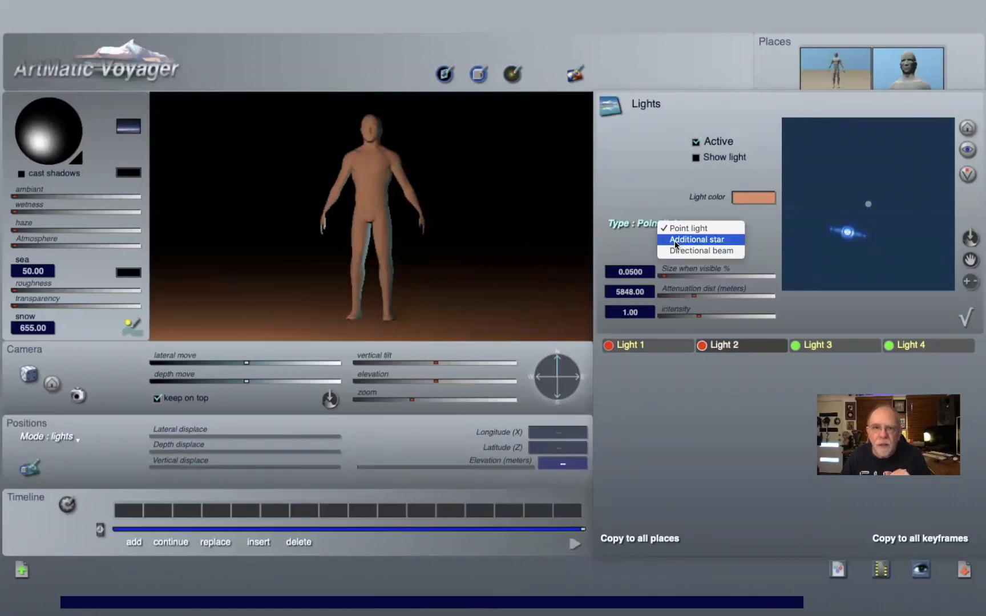
click(723, 395)
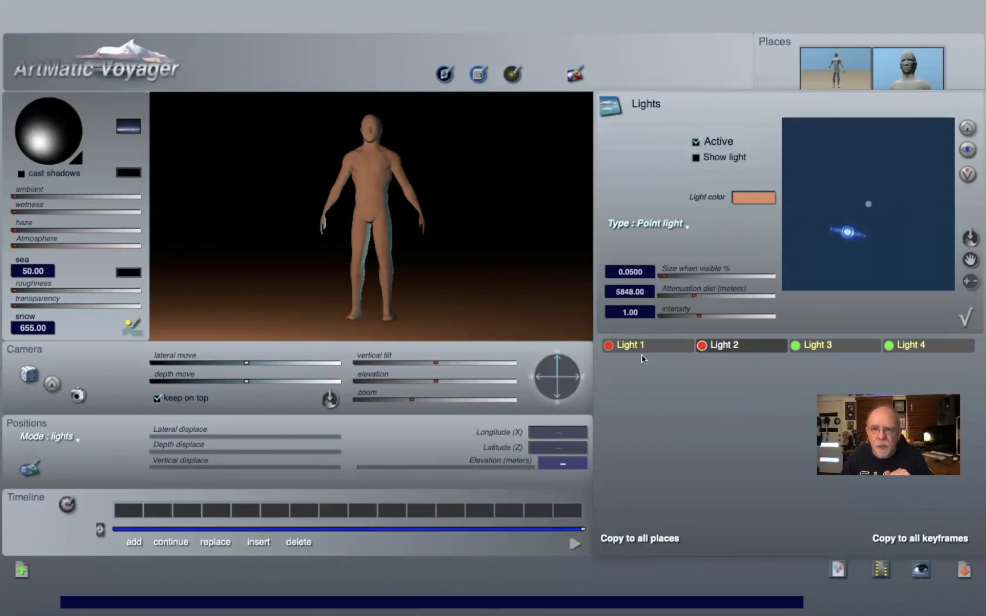
Step: Set Light 1's type to Additional star and close the Lights panel
click(655, 344)
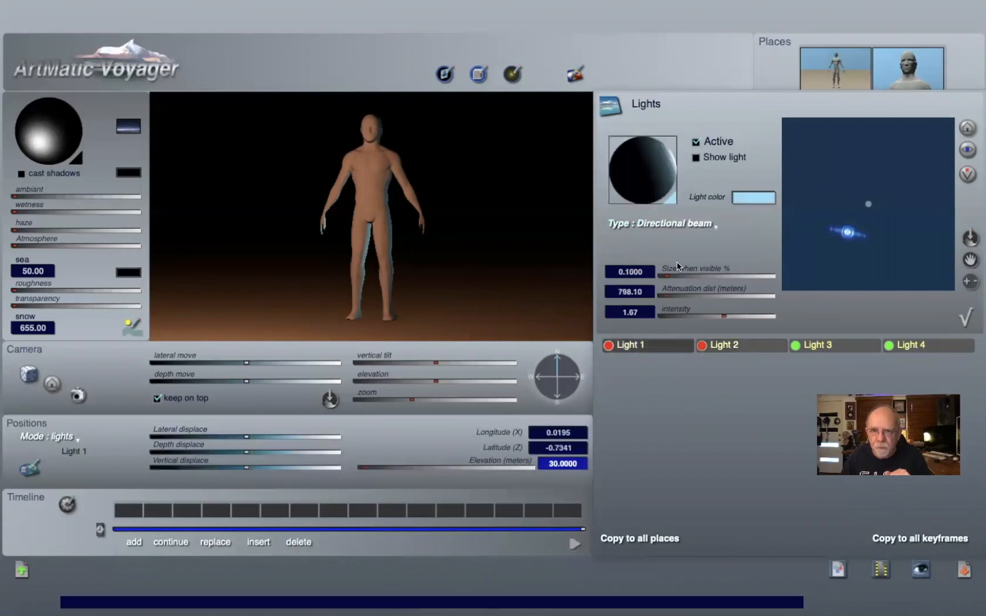
click(676, 223)
click(692, 228)
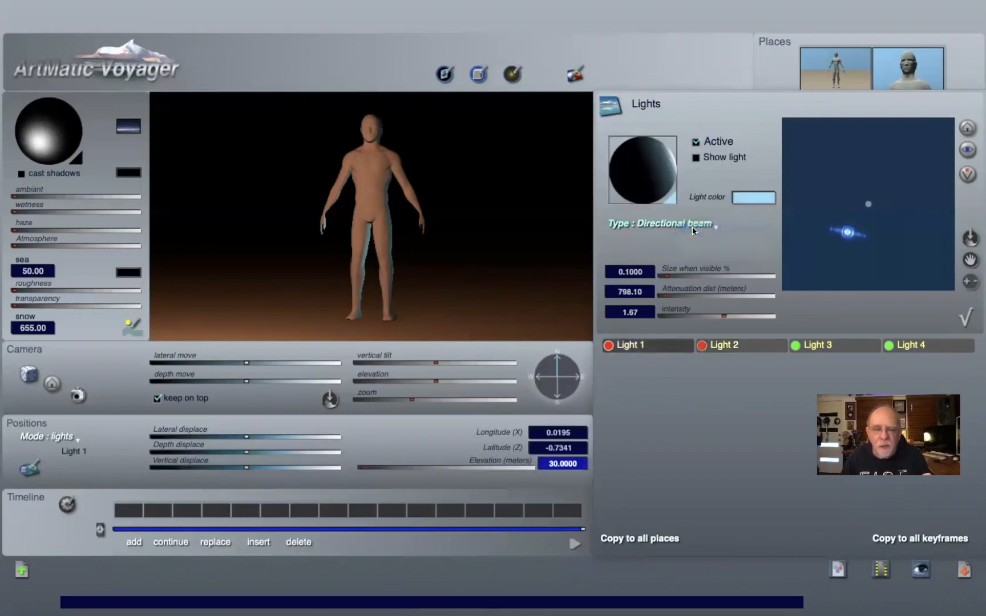
click(660, 224)
click(689, 256)
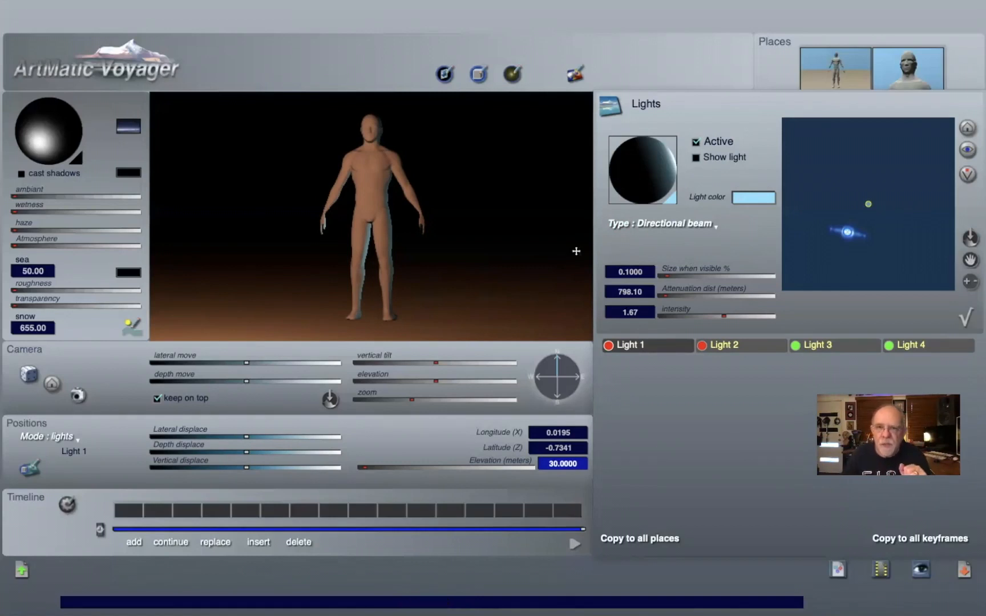
click(701, 224)
click(717, 239)
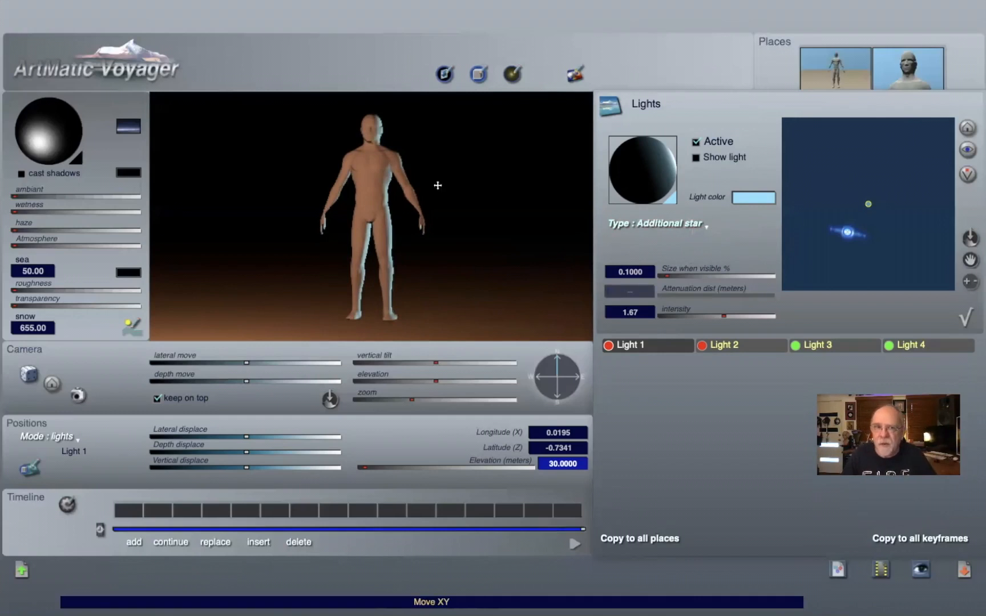
click(971, 323)
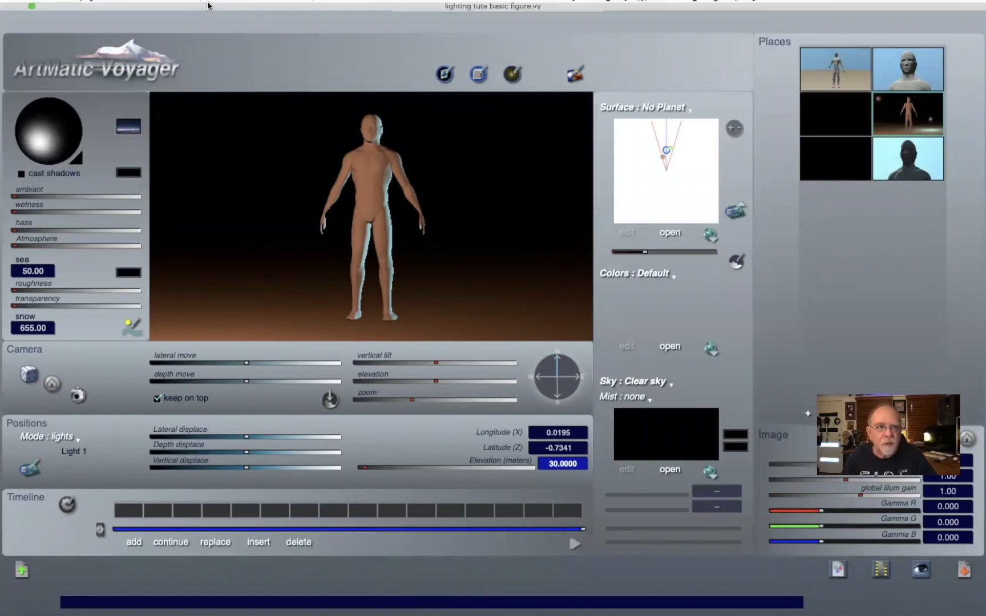
Step: Open the recent file lighting animated basic figure.vy
mouse_move(210, 4)
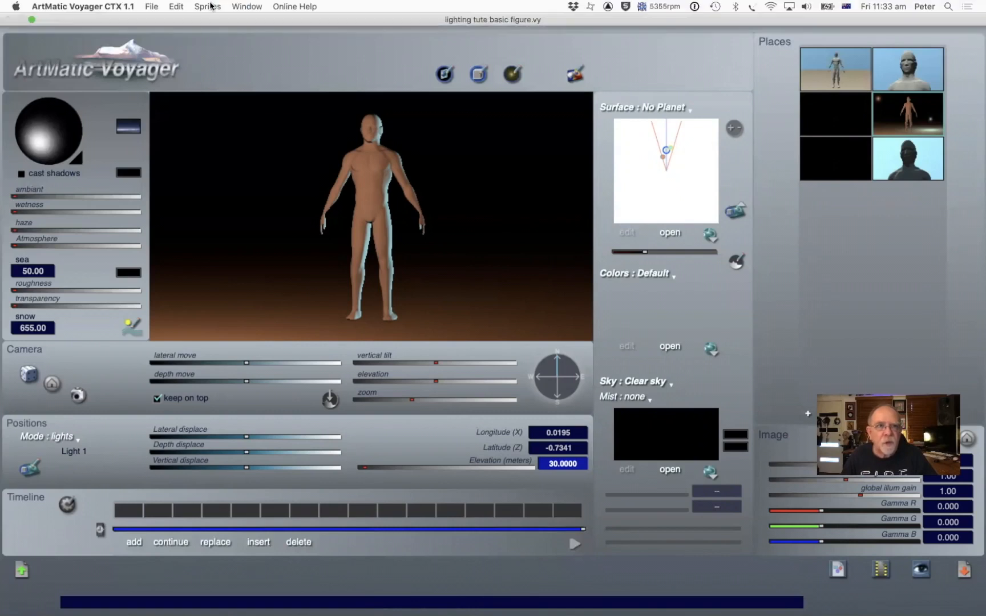
click(151, 6)
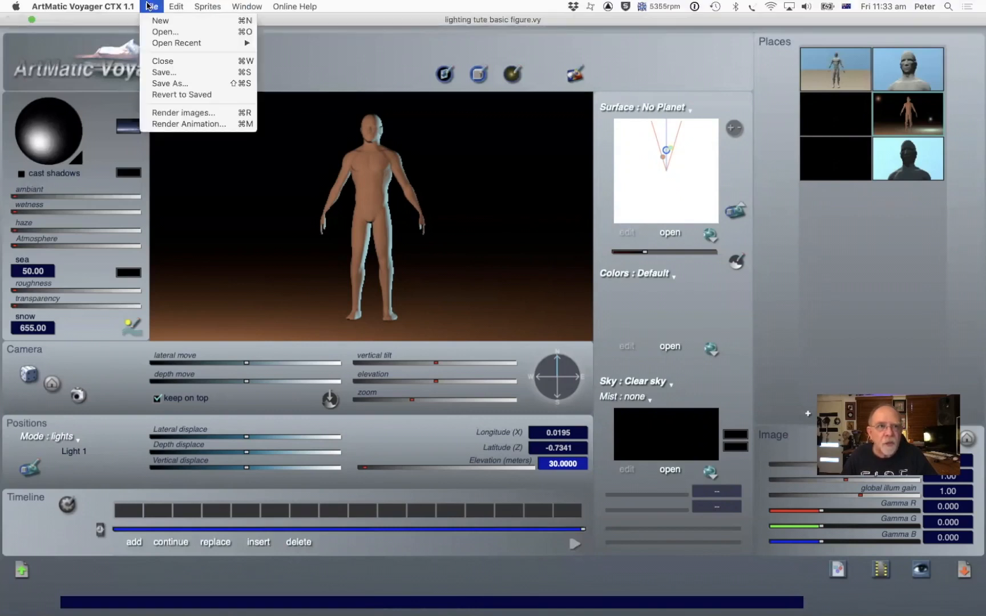
mouse_move(145, 41)
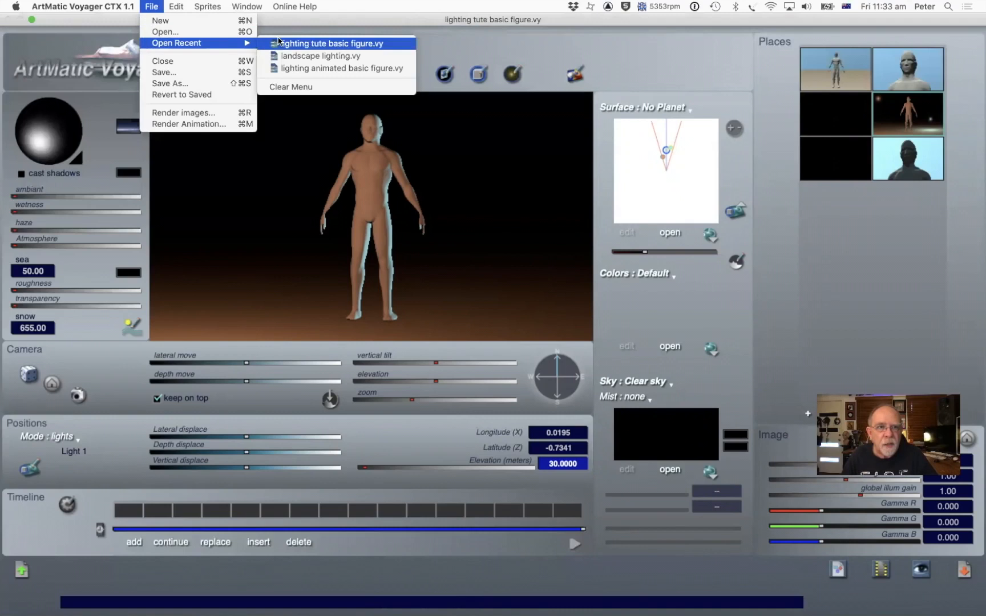
click(374, 70)
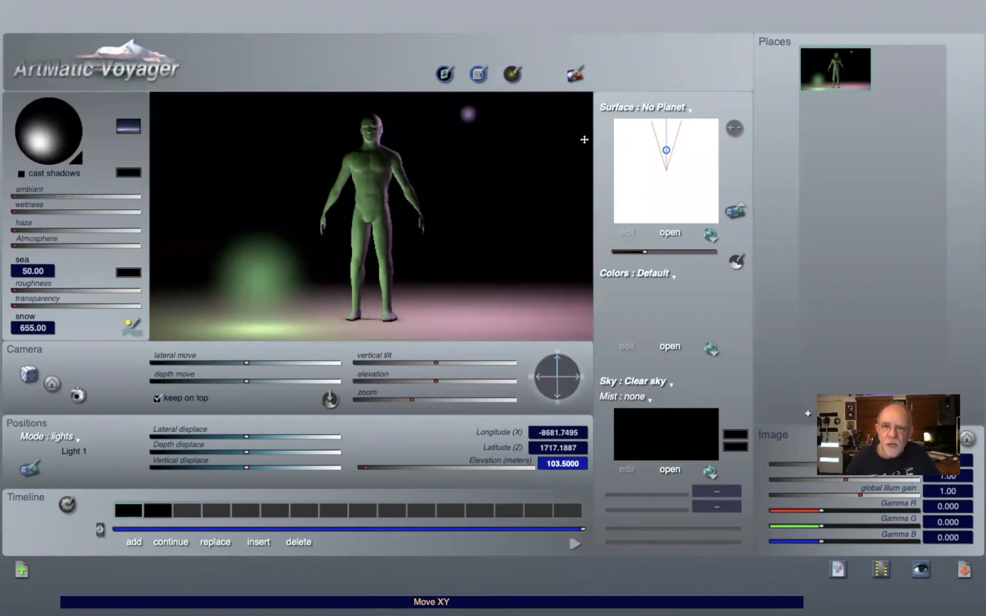
Step: Open the Lights panel and review the settings of Light 2 and Light 3
key(super+l)
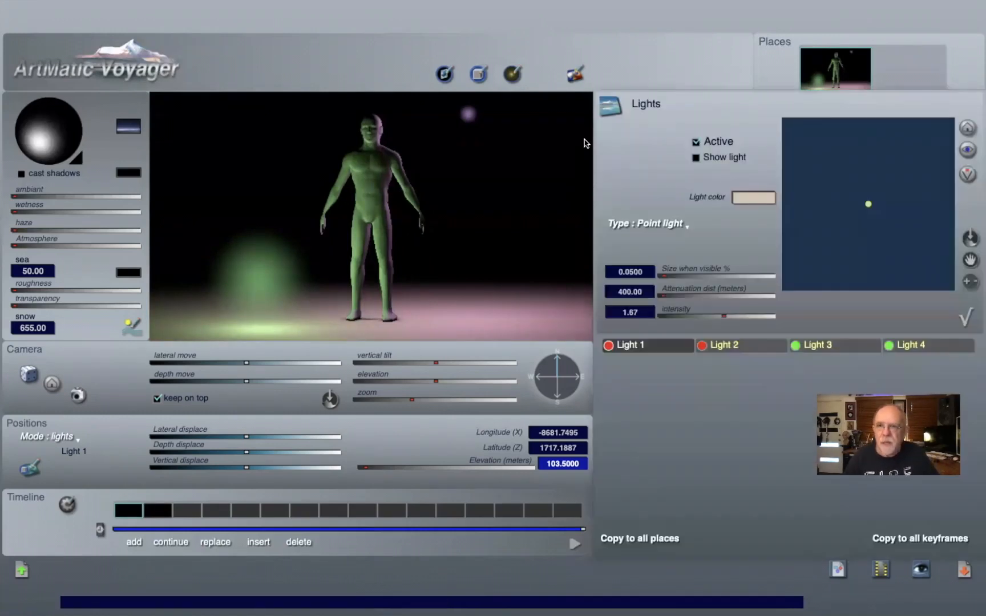
click(695, 142)
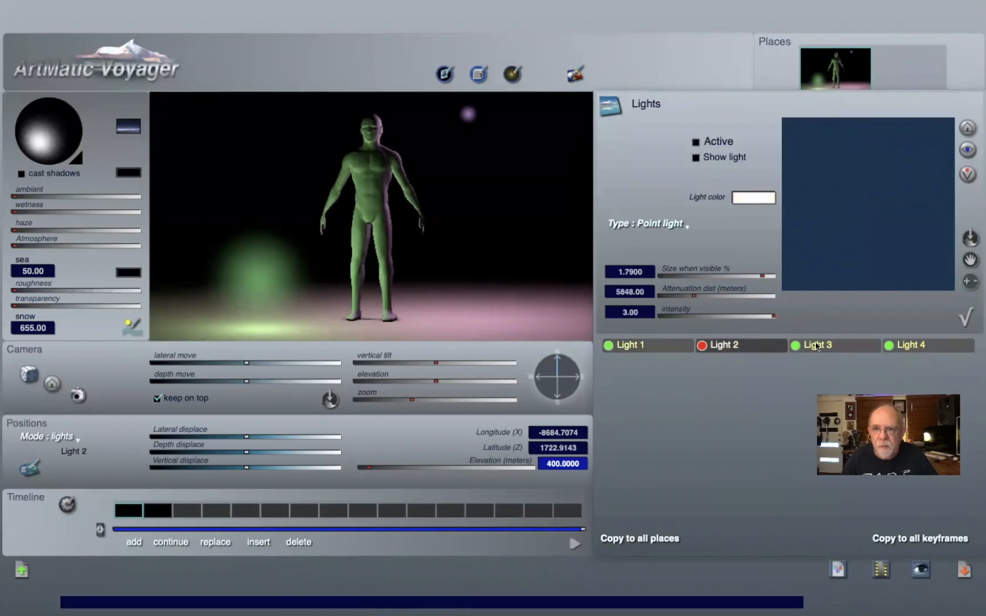
click(833, 349)
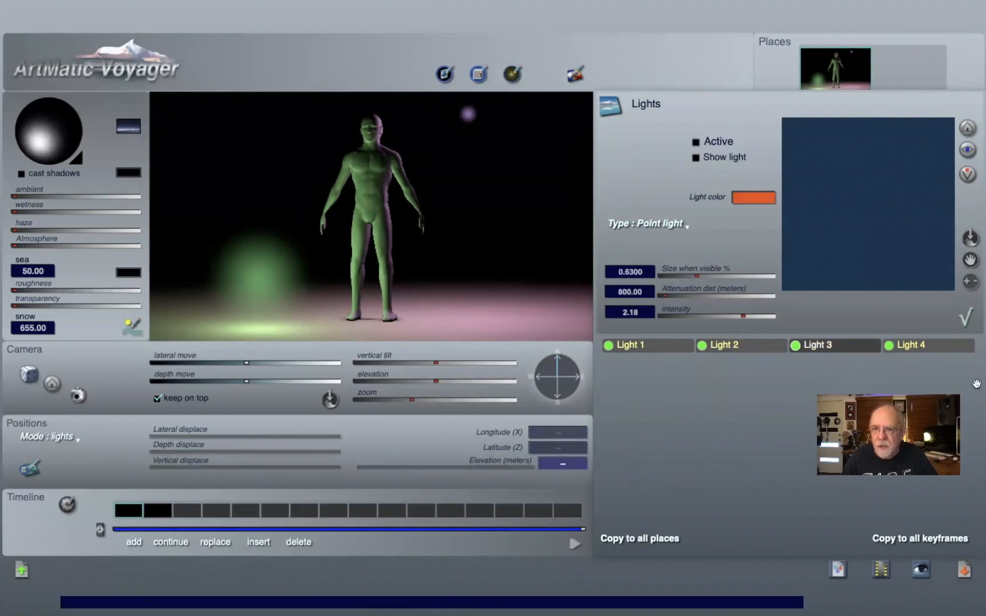
click(964, 319)
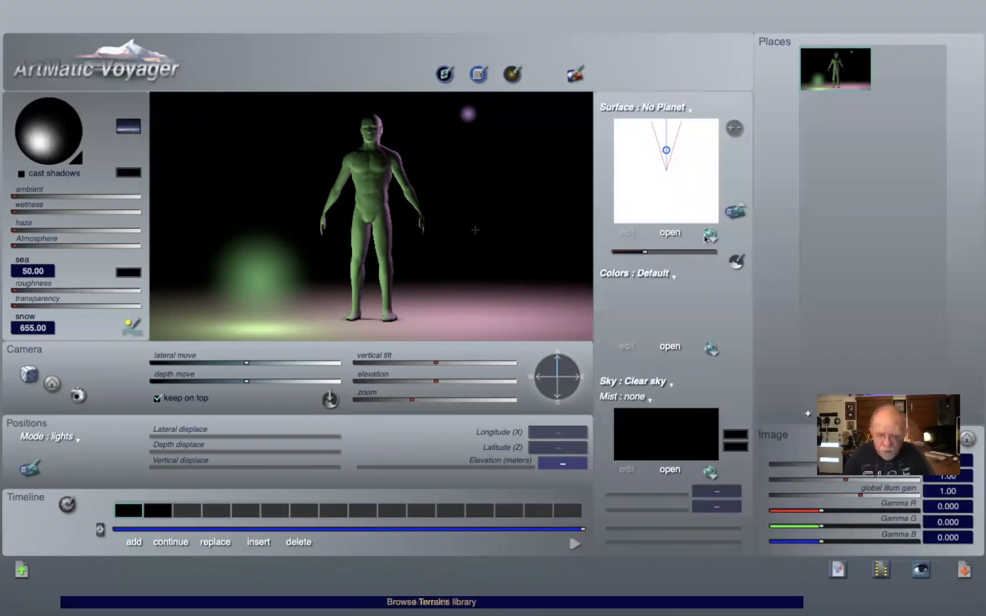
click(735, 212)
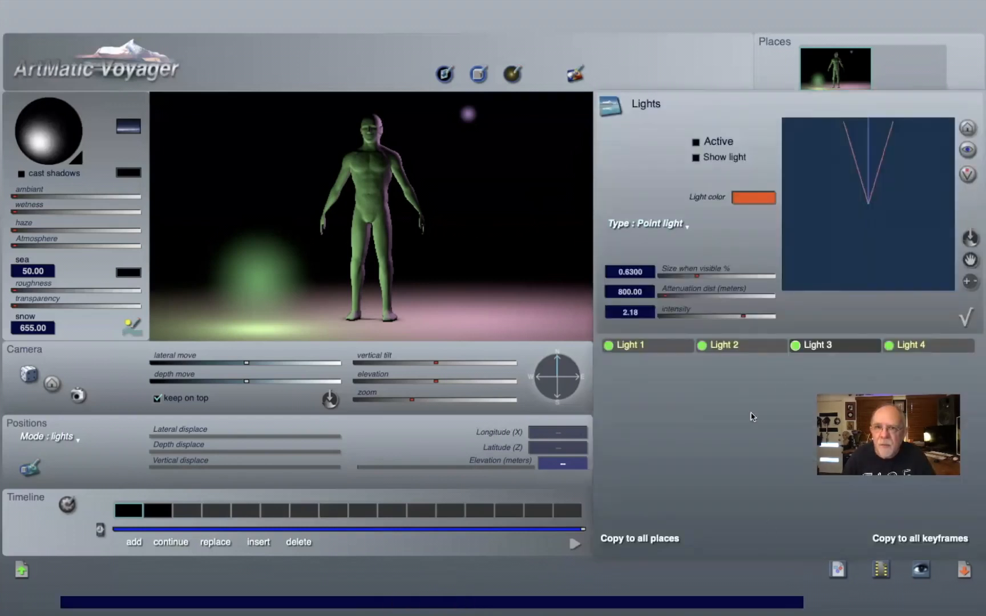
click(964, 315)
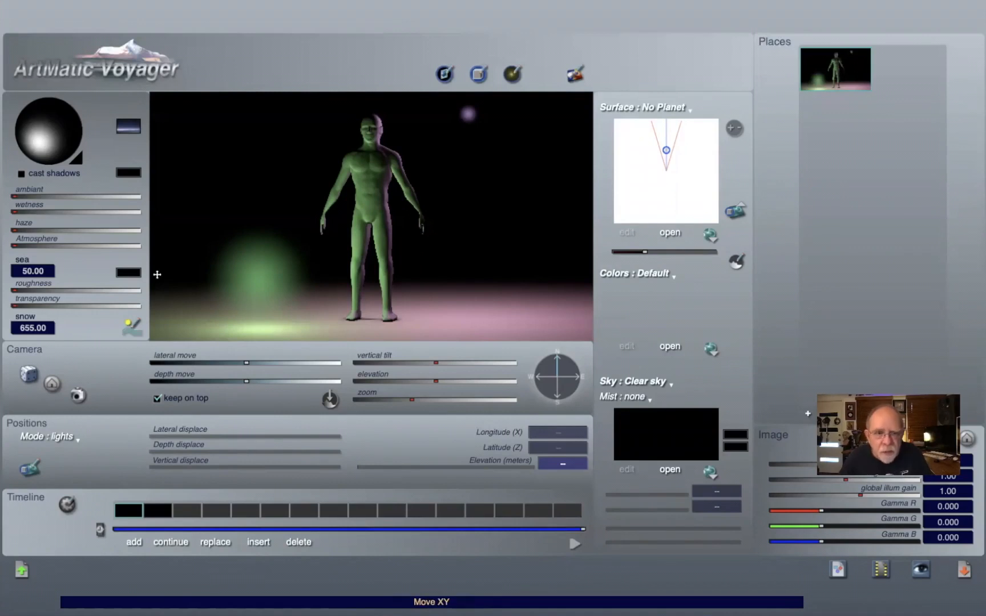
Step: Open the DF Objects panel and inspect the shading settings of the light sphere and light sphere4 objects
click(572, 545)
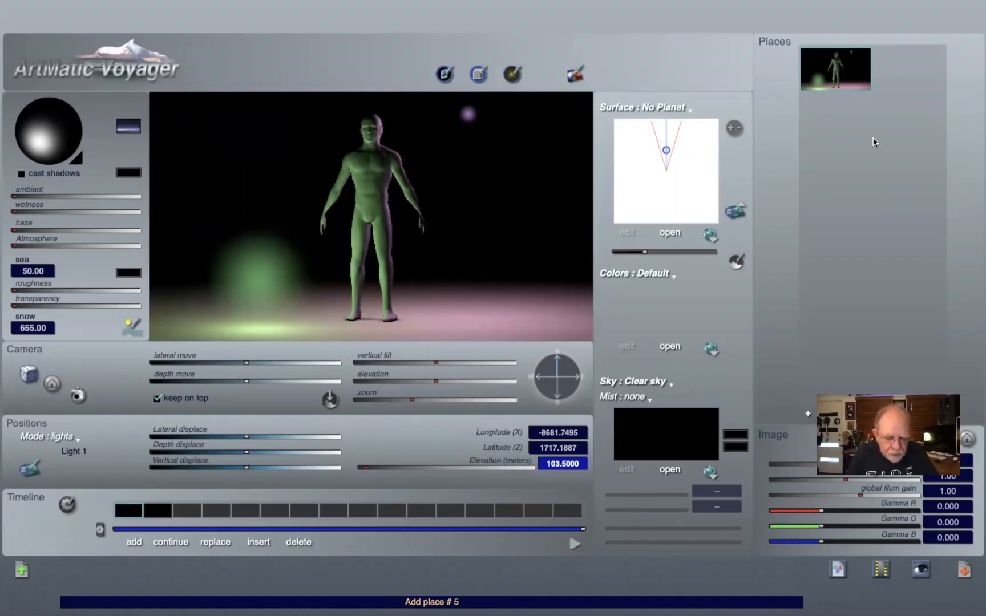
key(o)
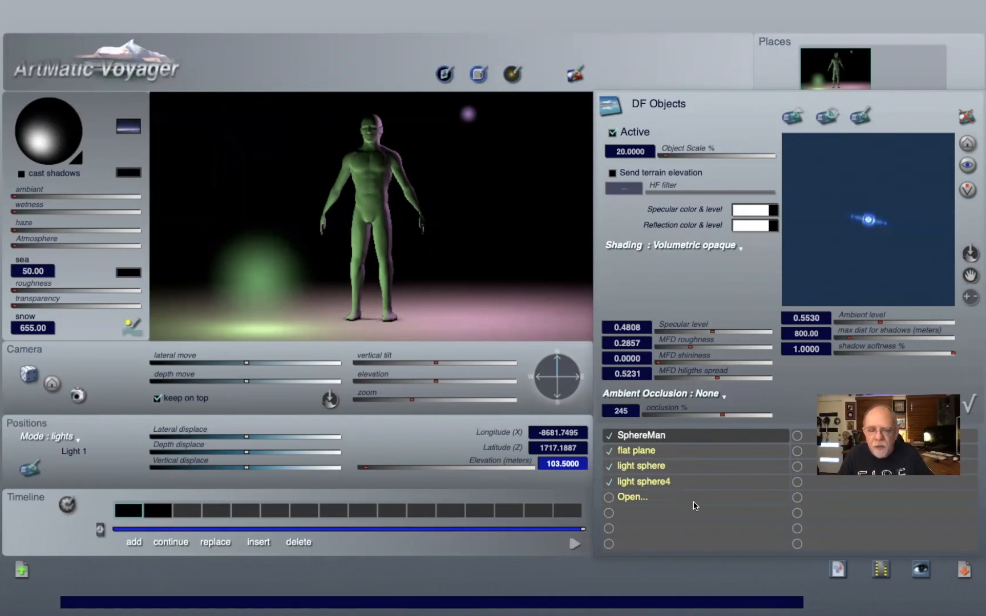
click(683, 466)
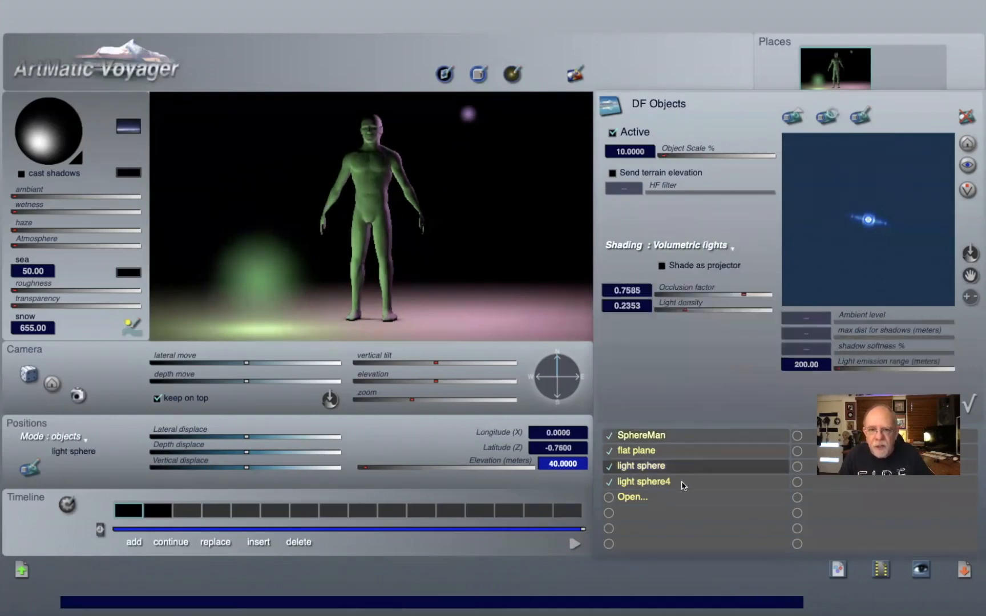
click(683, 485)
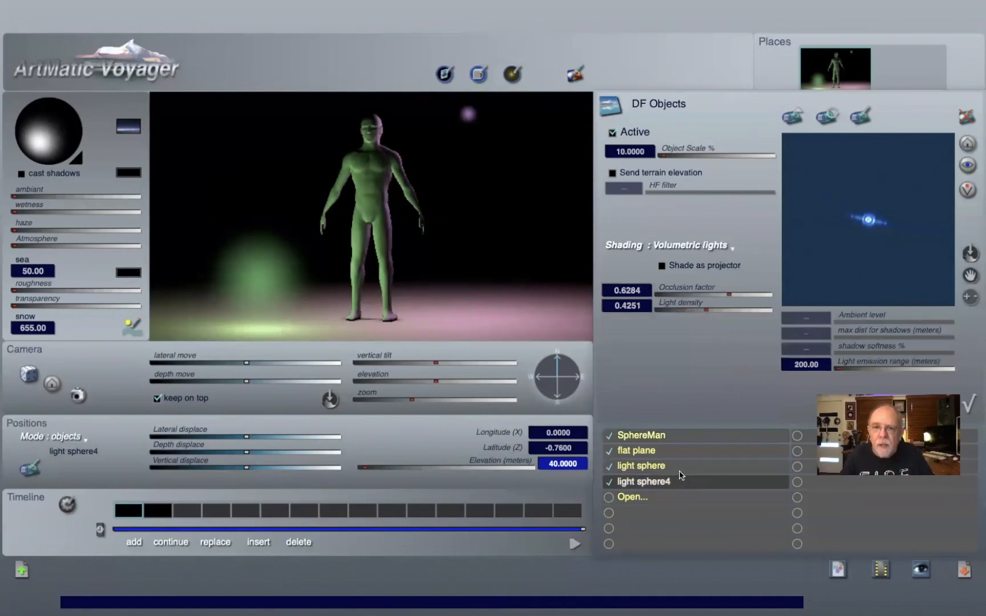
click(681, 468)
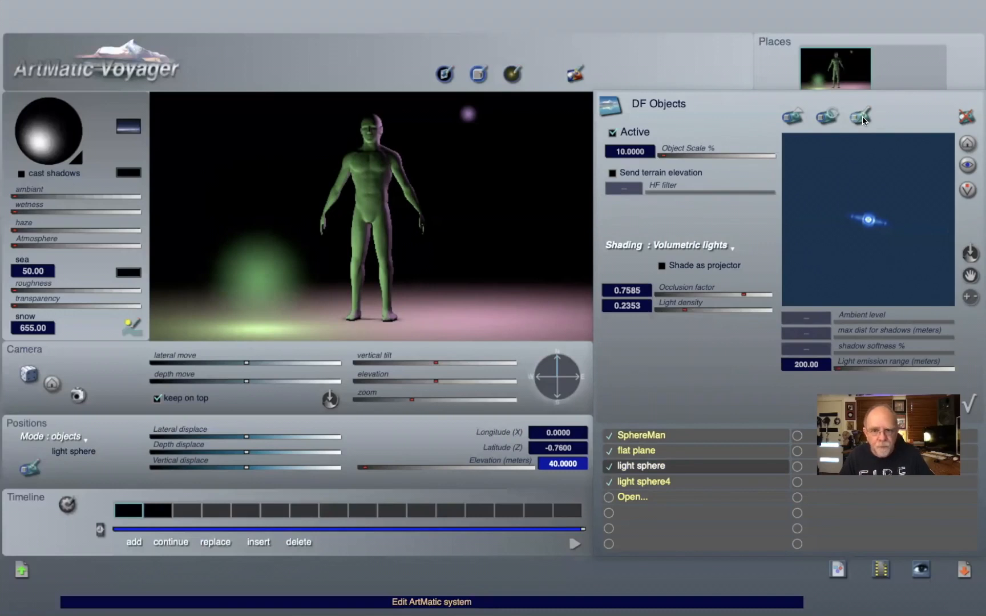
Step: Switch to ArtMatic Designer to view the light sphere's ArtMatic system
key(super+Tab)
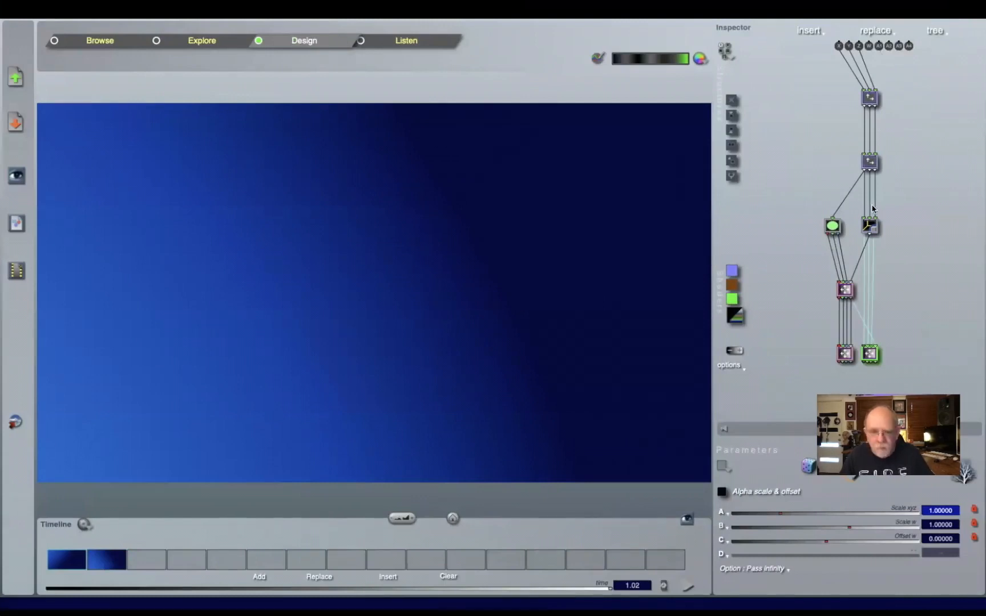
key(super+Tab)
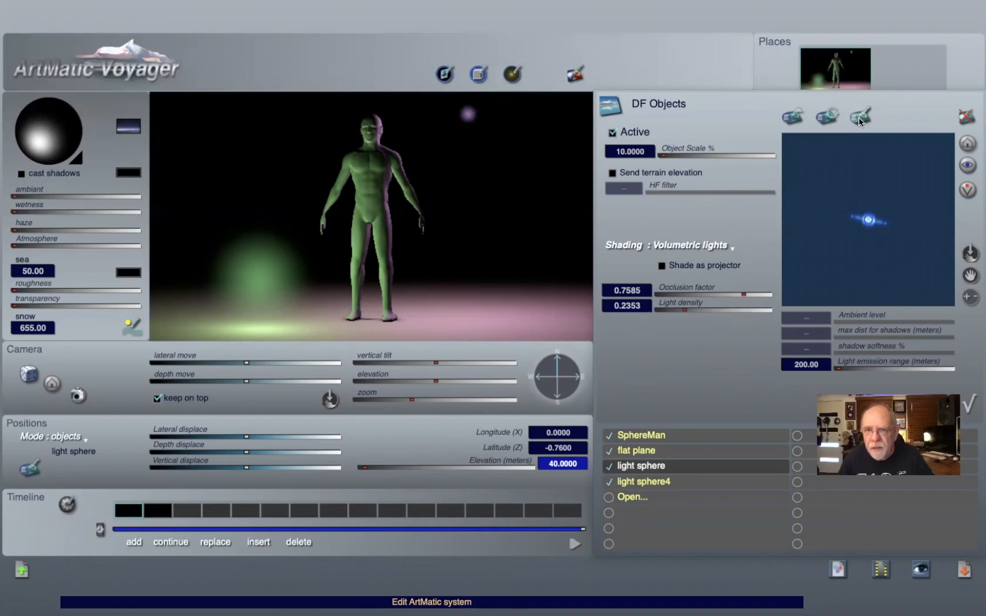
key(super+Tab)
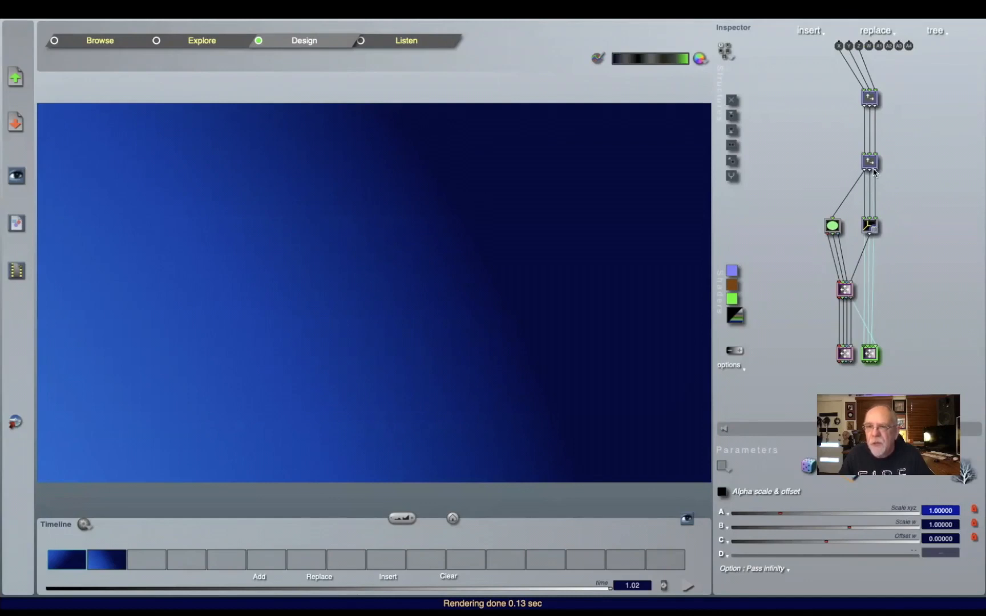
Step: Select the Sphere tile in ArtMatic Designer to inspect its parameters, and return to ArtMatic Voyager
click(870, 227)
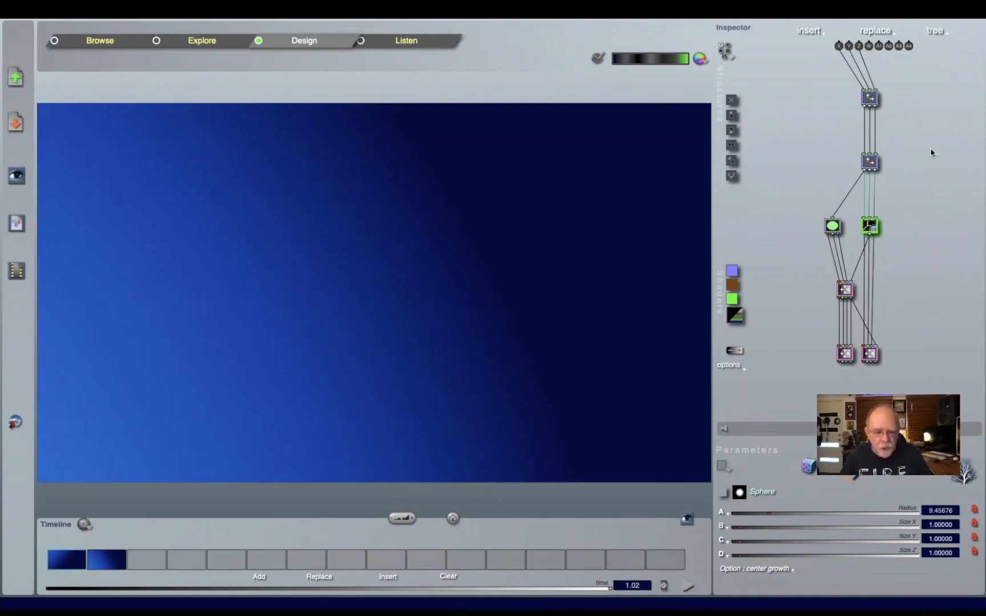
key(super+Tab)
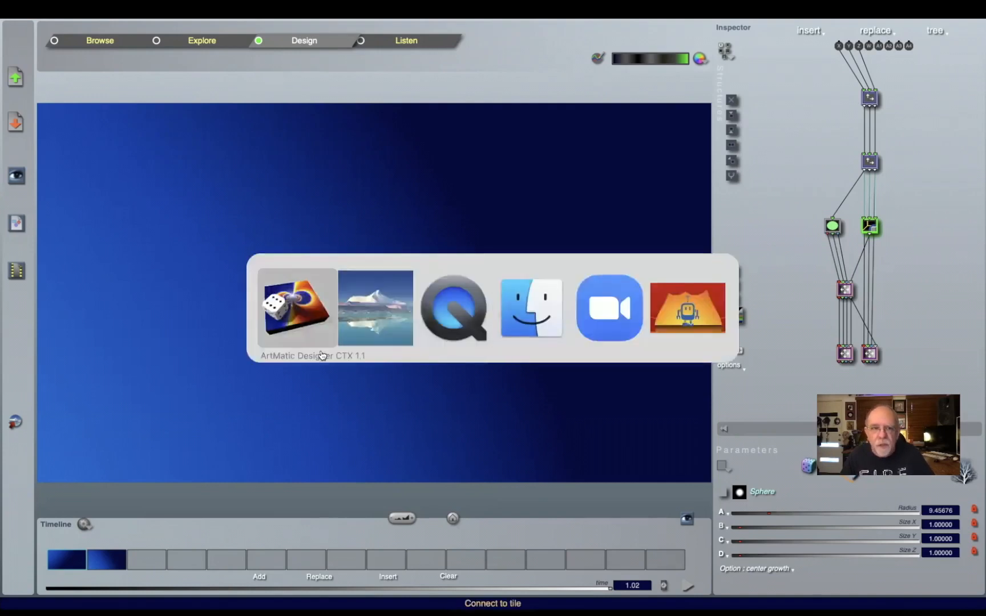
click(371, 320)
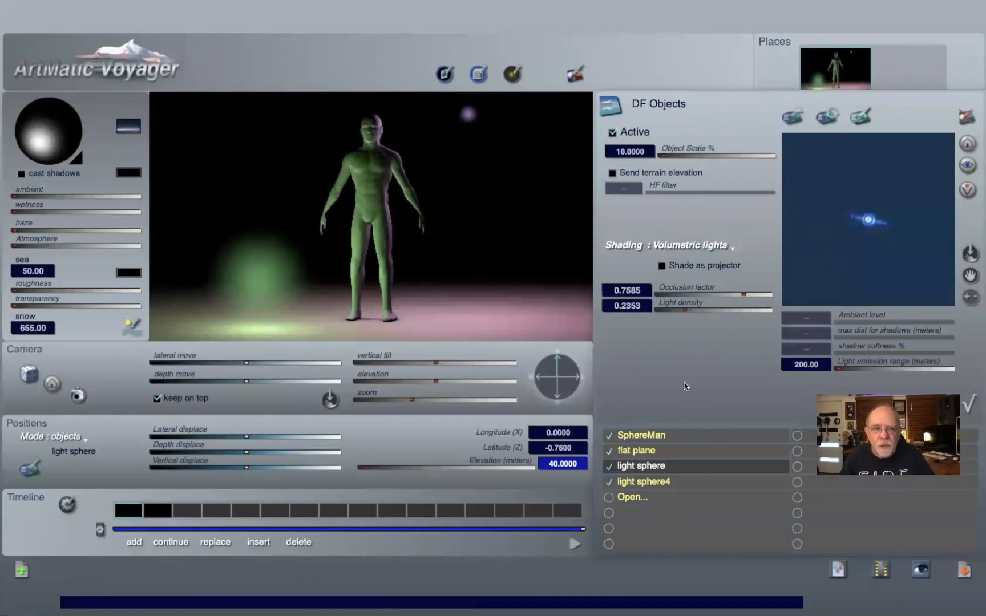
Step: Switch the light sphere's shading to Volumetric opaque and back to Volumetric lights
click(695, 244)
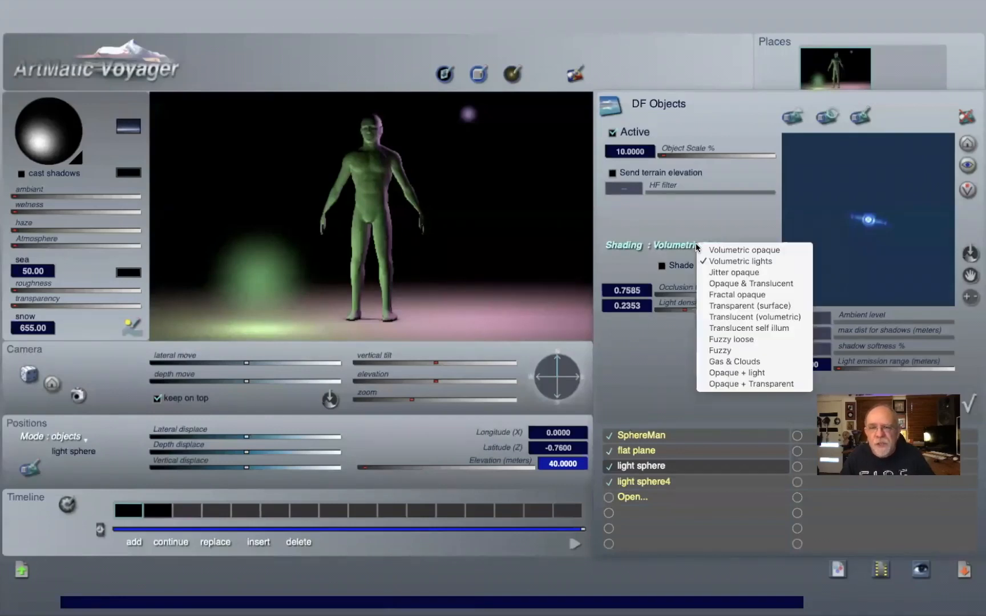
click(725, 251)
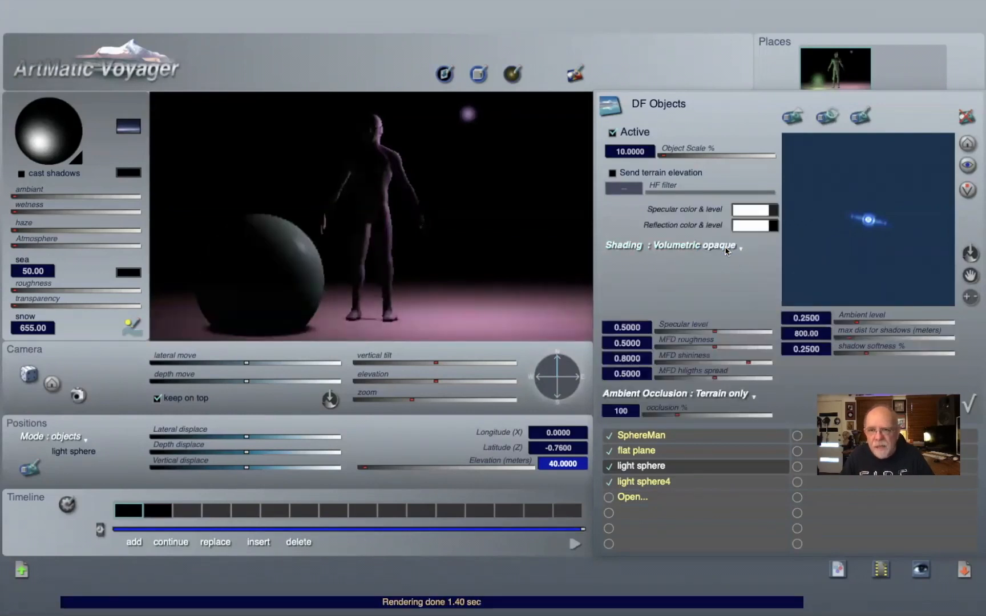
click(726, 251)
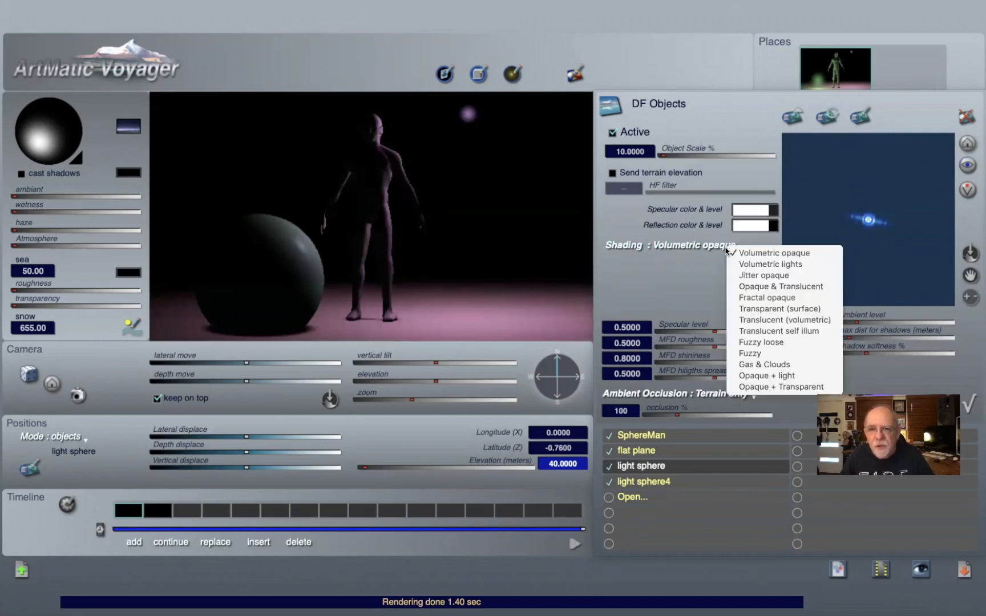
click(746, 264)
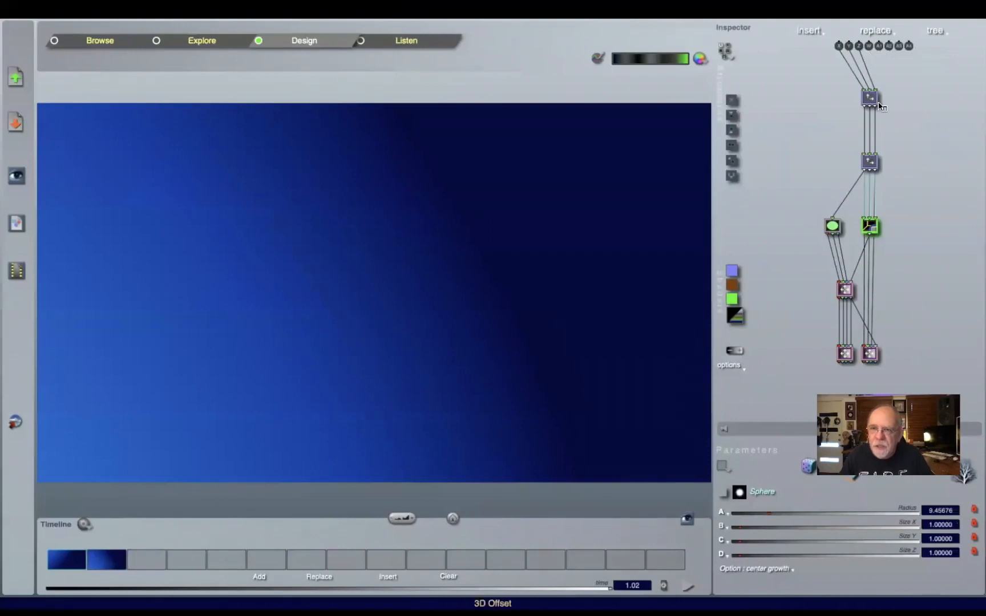
Step: Try deleting the final Alpha scale & offset tile in ArtMatic Designer, preview it in ArtMatic Voyager, and undo the deletion
click(871, 353)
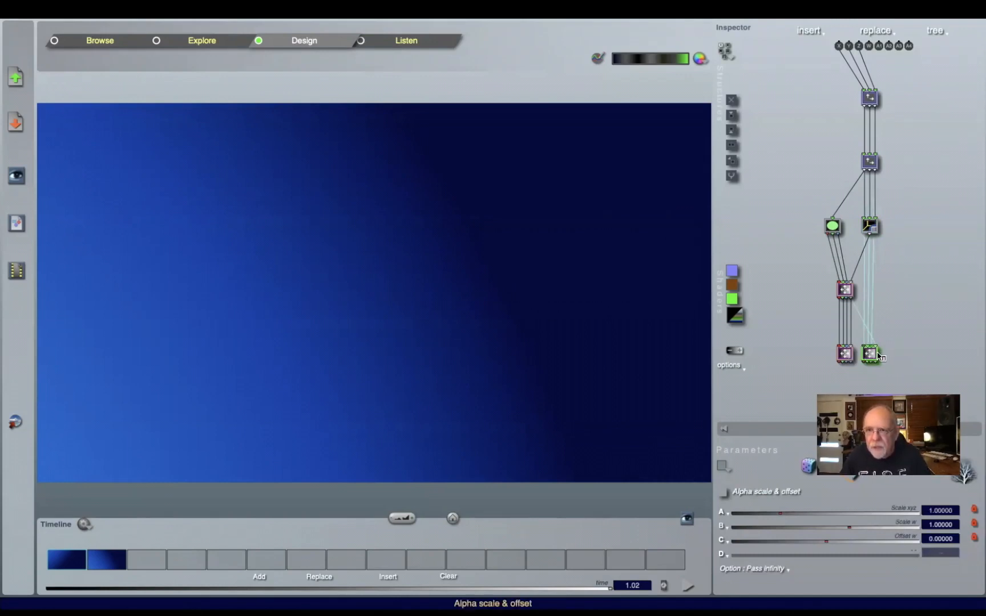
click(848, 356)
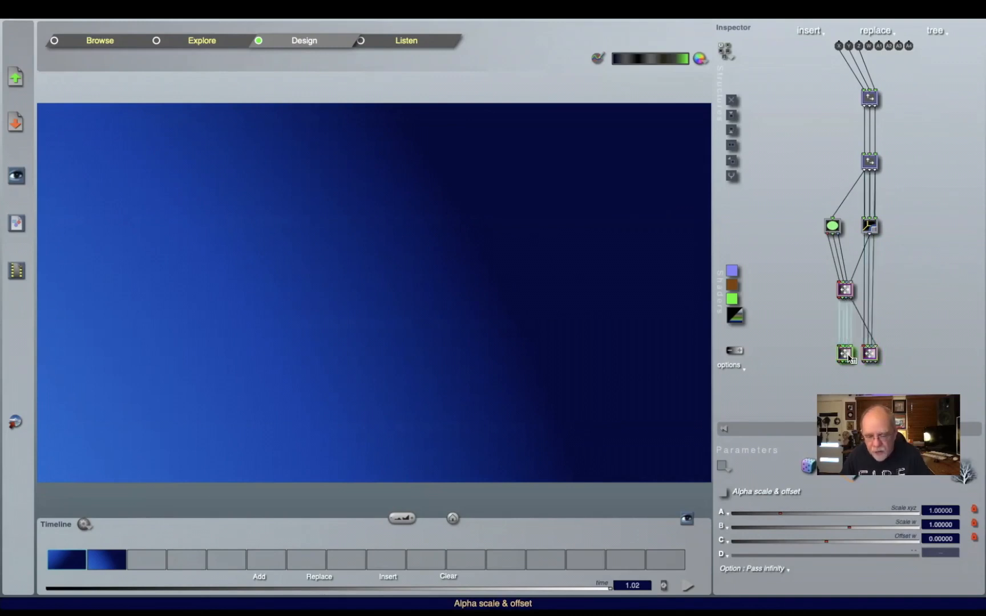
click(868, 351)
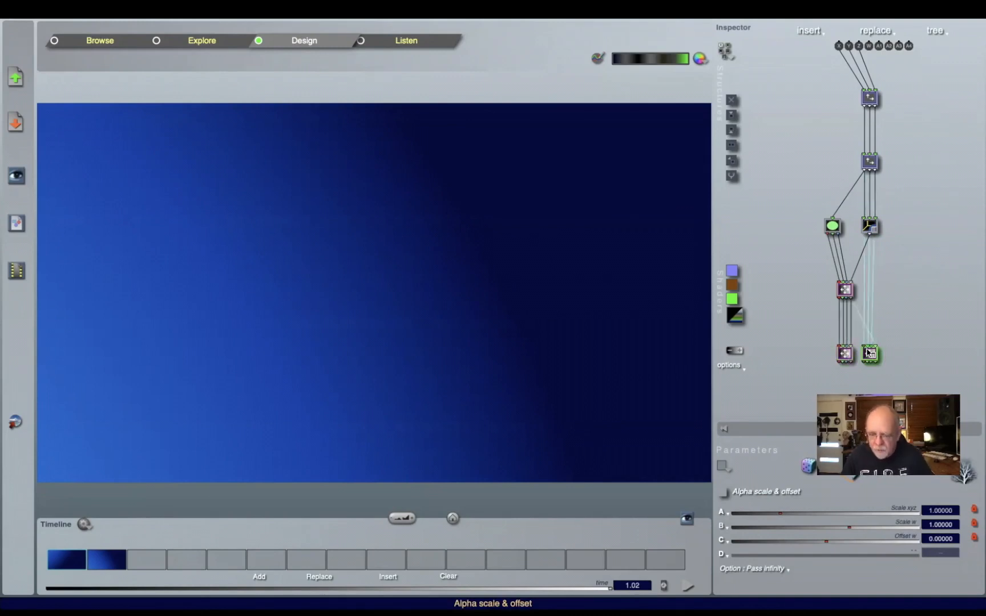
key(Delete)
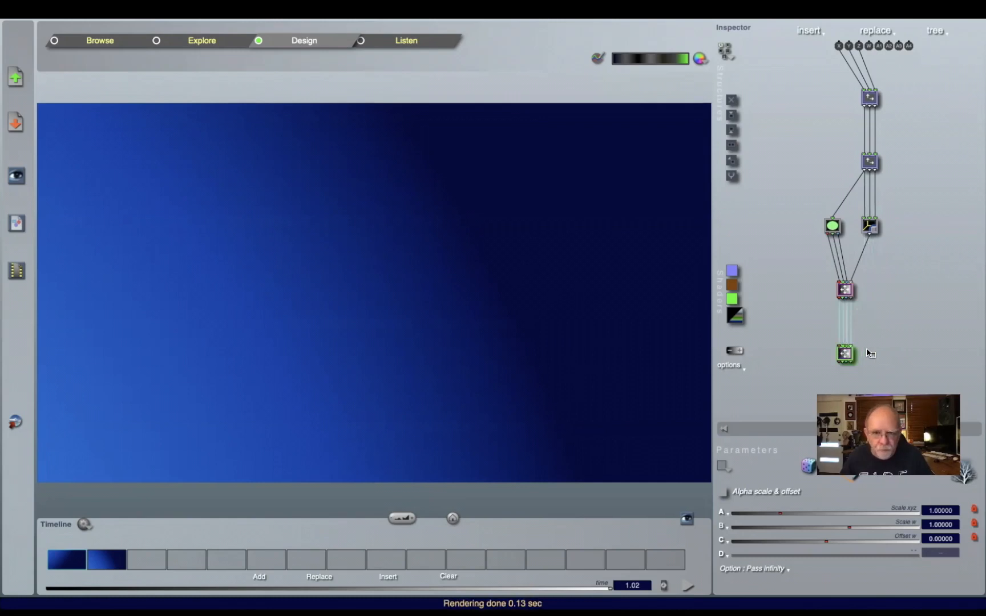
key(super+Tab)
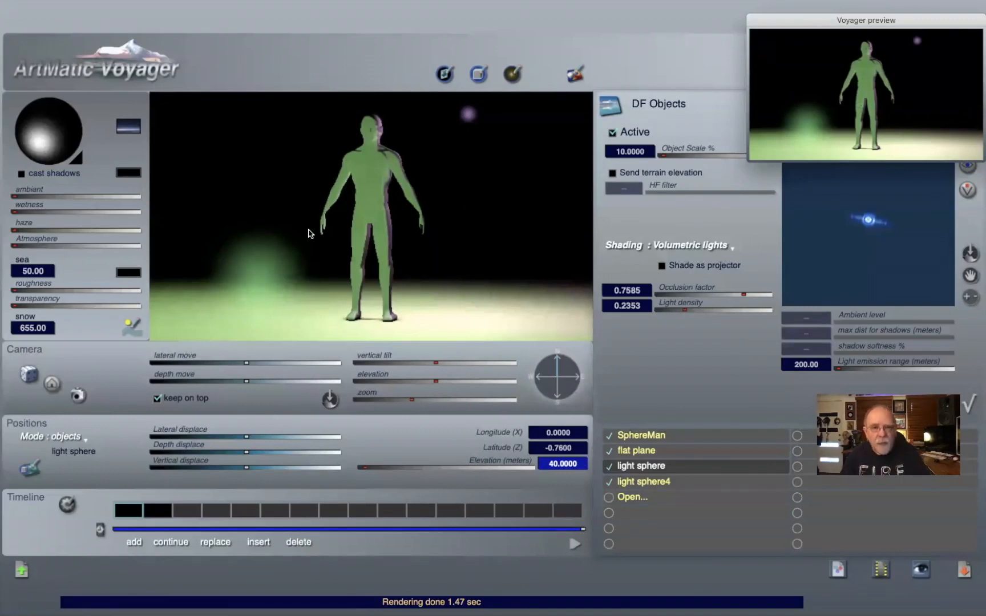
key(super+Tab)
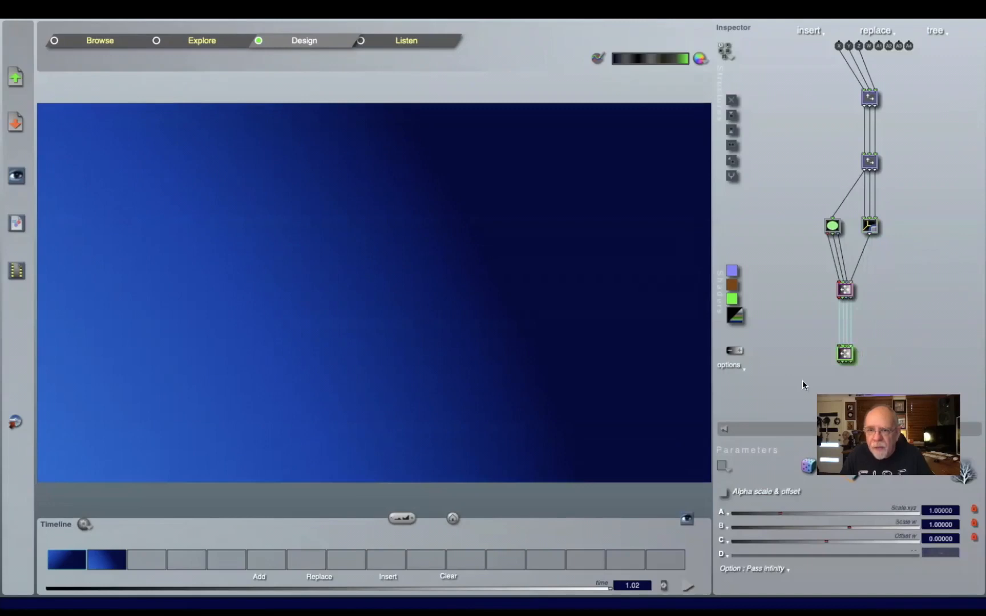
key(super+d)
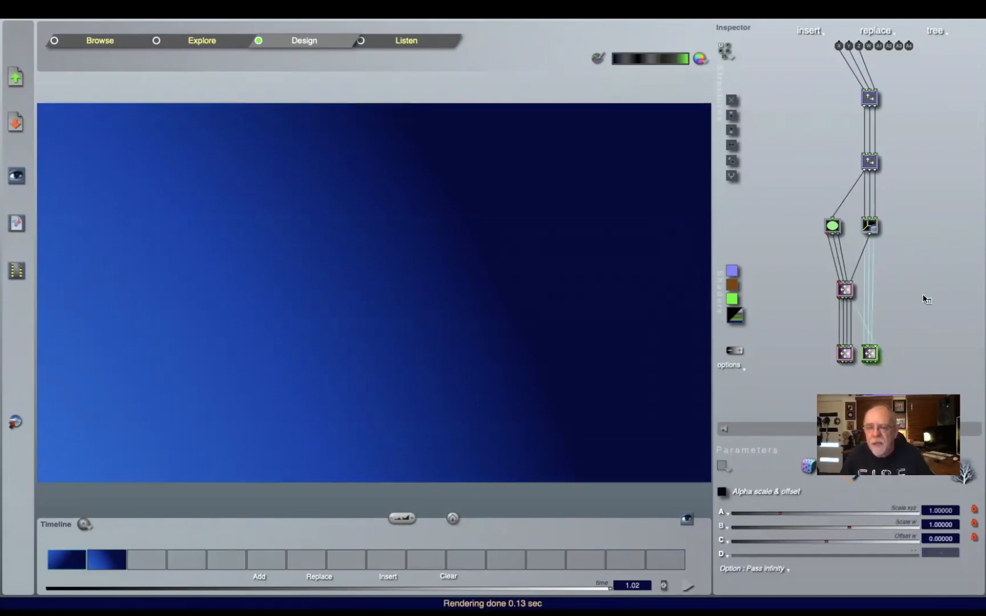
Step: In the light sphere's quick-edit parameters, map ArtMatic extra Output 1 to Light direction and confirm
key(super+Tab)
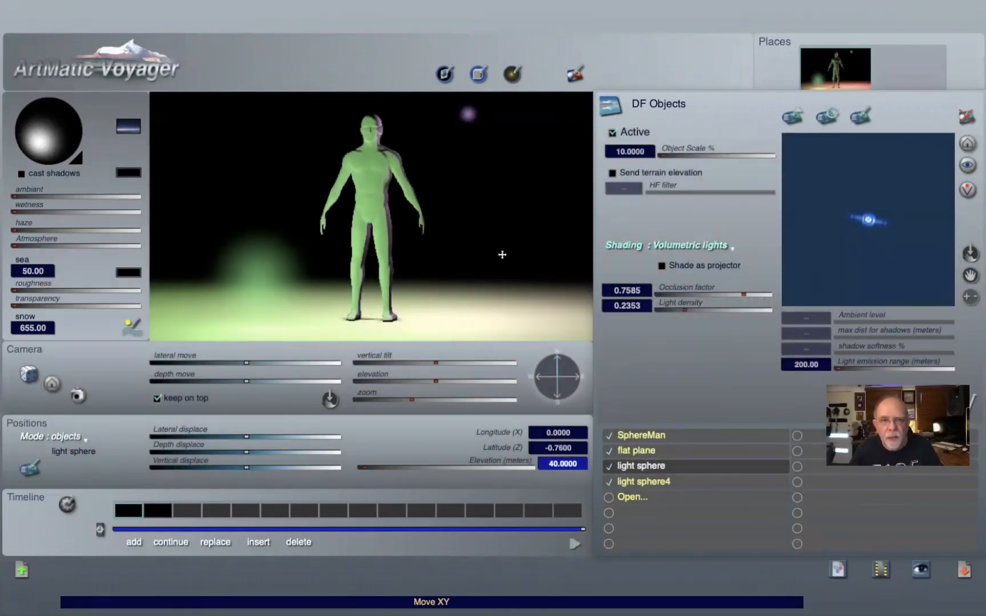
click(711, 245)
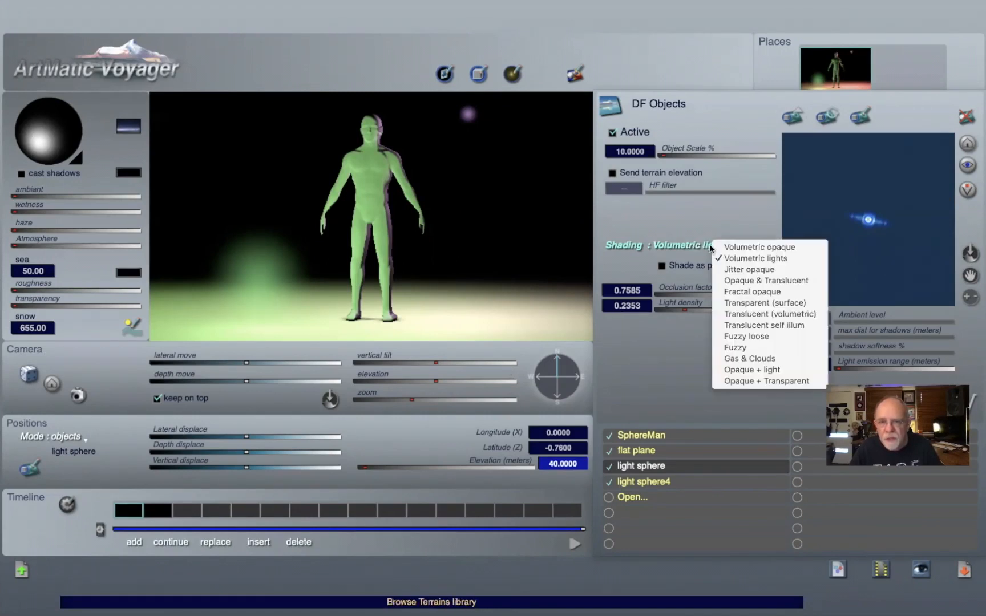
click(745, 258)
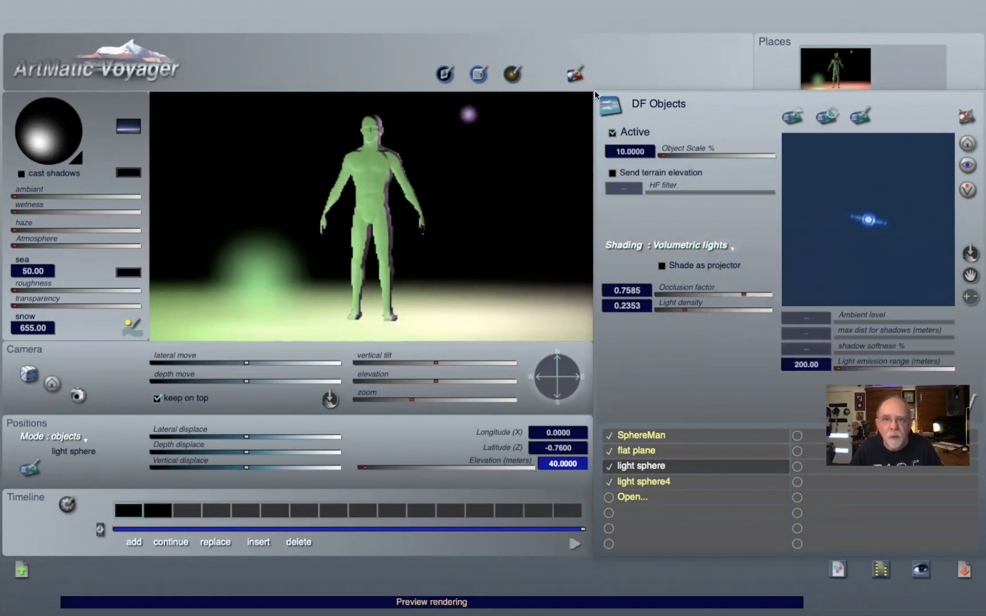
click(574, 75)
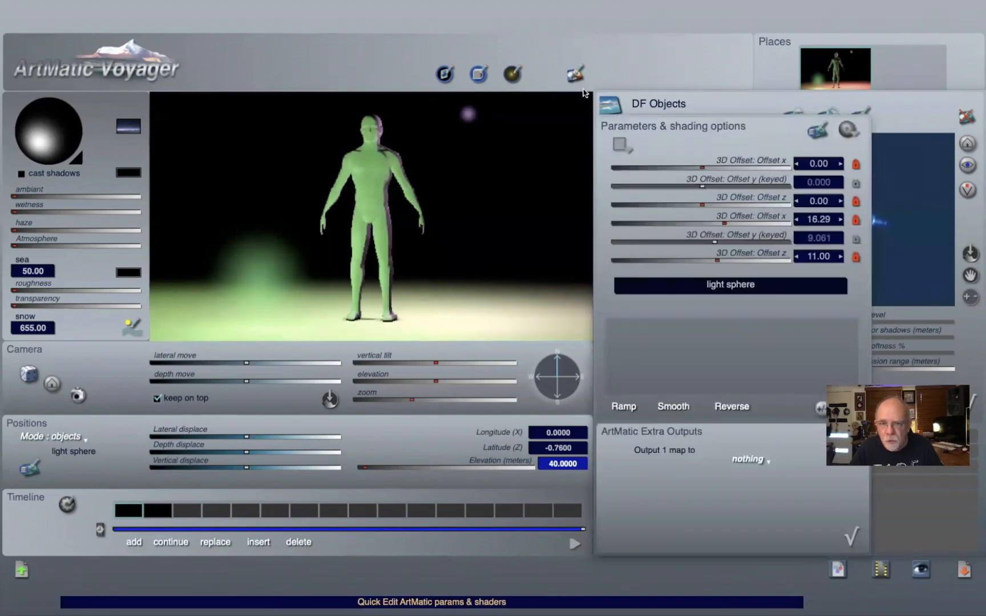
click(752, 459)
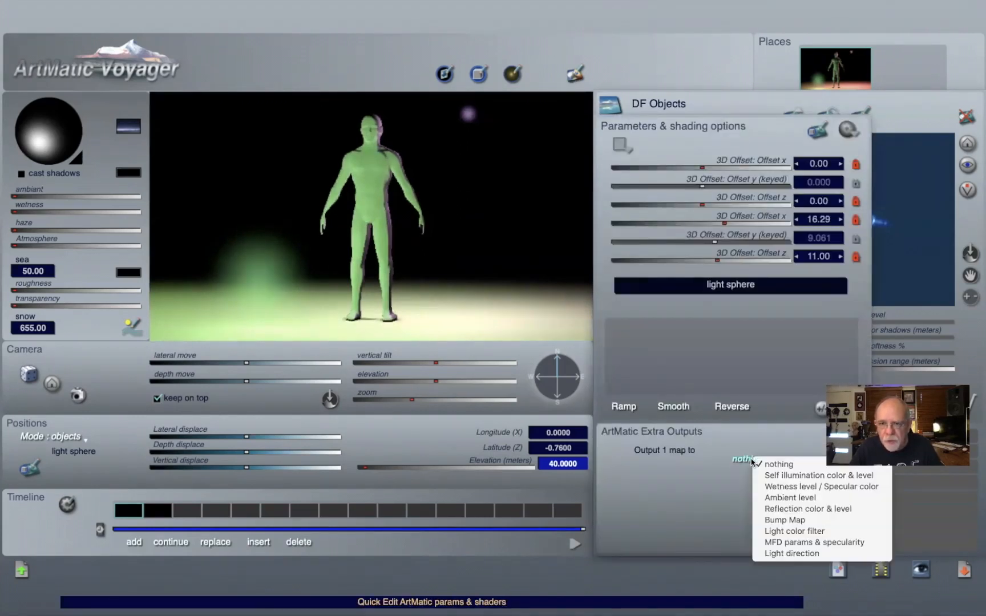
click(785, 552)
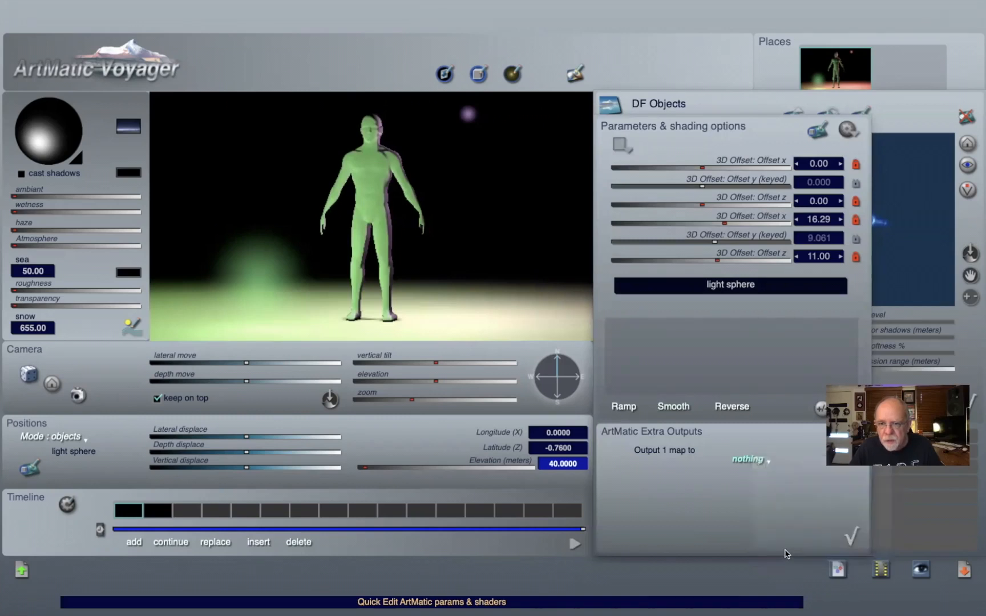
click(850, 536)
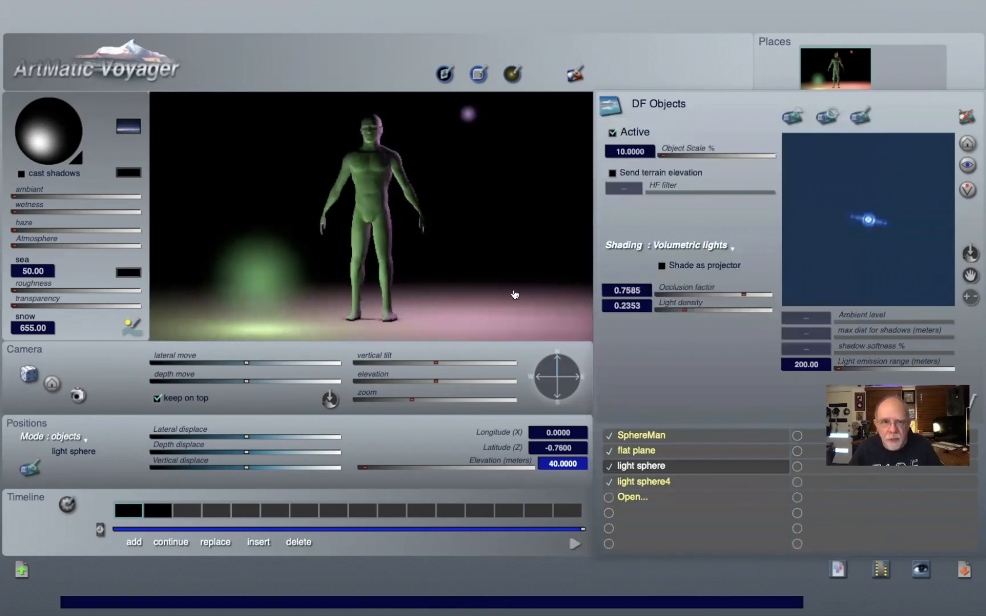
Step: Play the timeline animation to preview the moving light spheres around the figure
key(super+Tab)
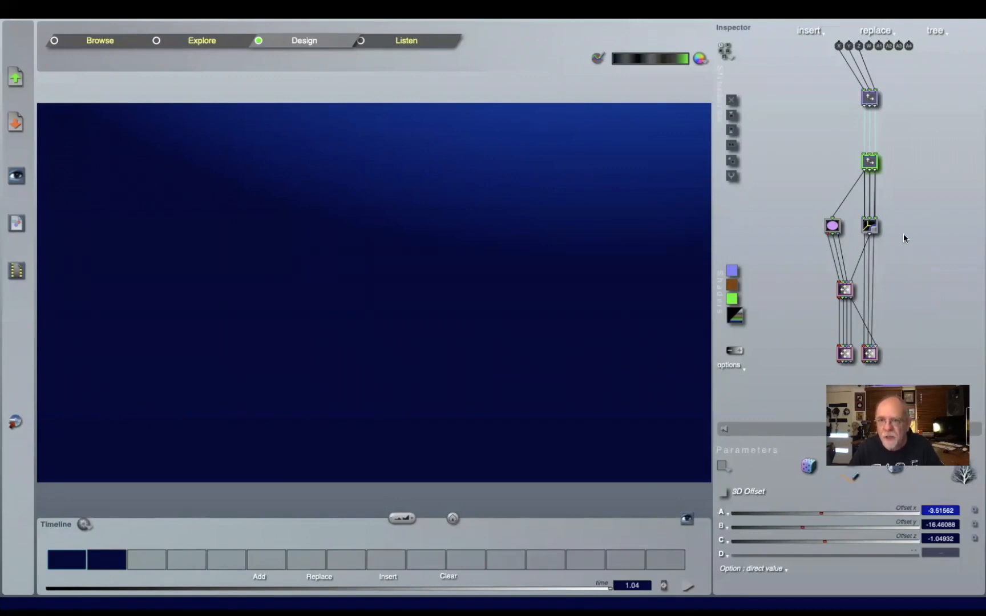
key(super+Tab)
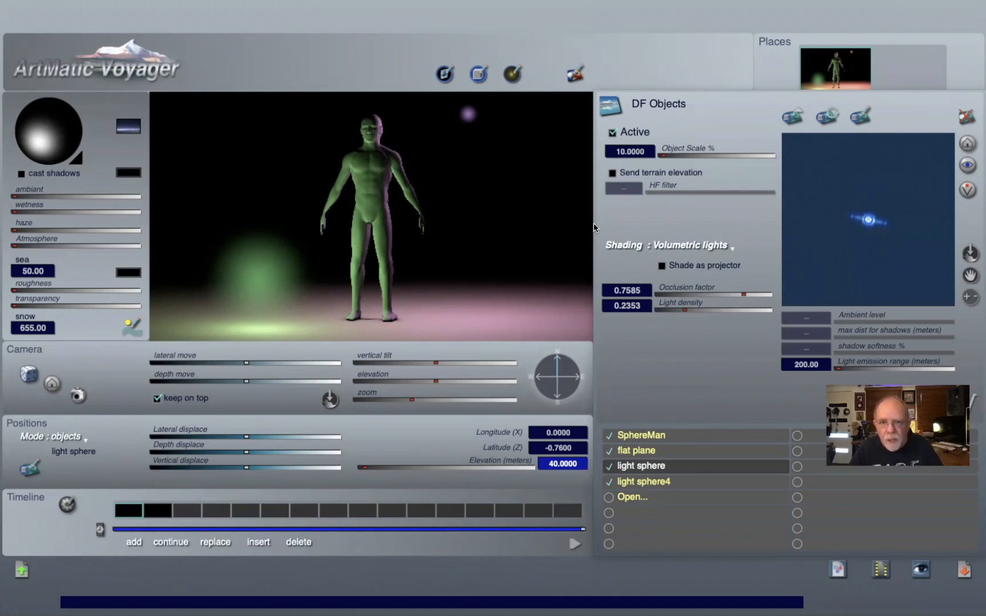
click(573, 545)
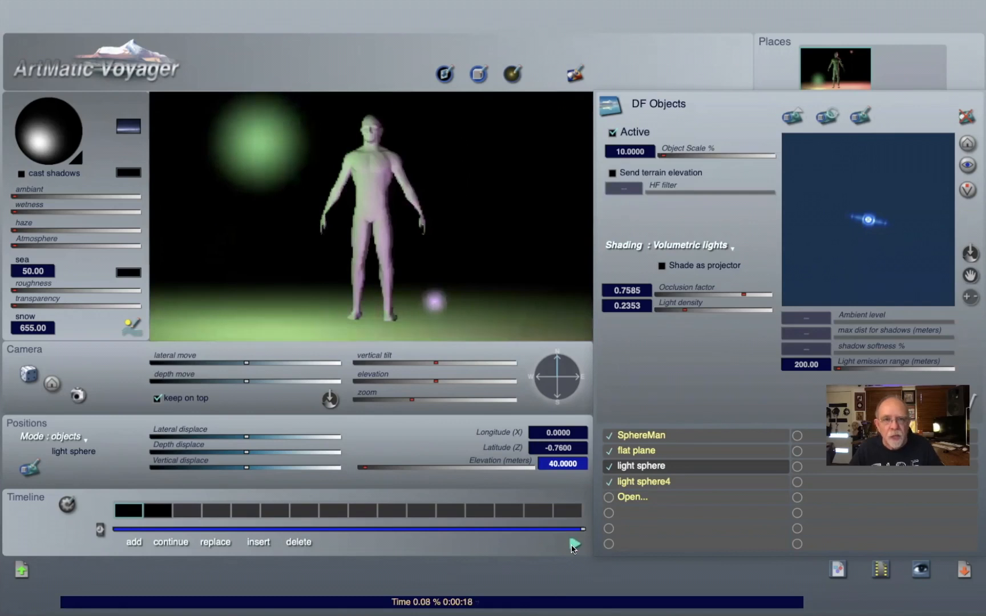